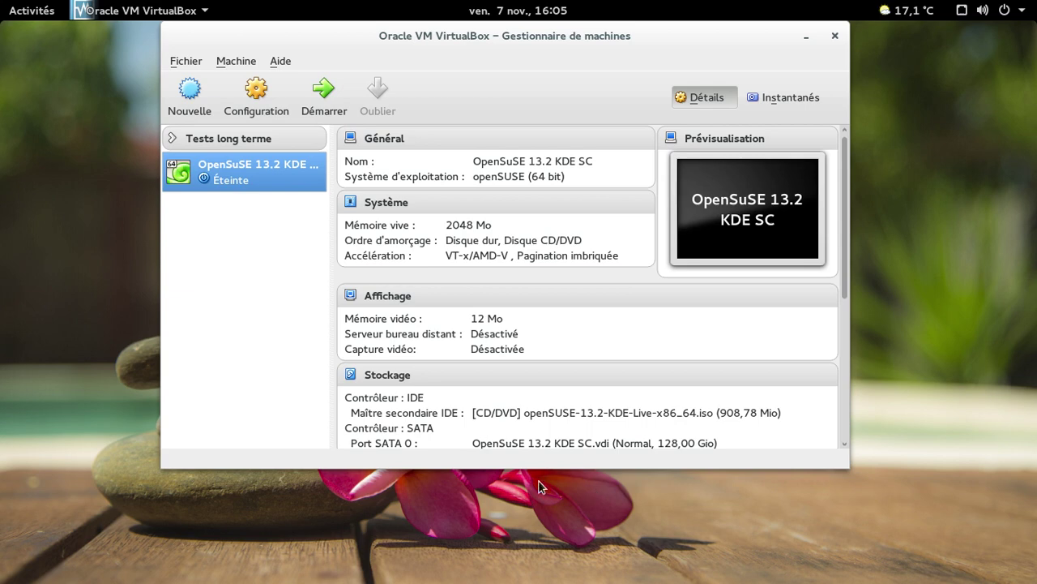
Start the OpenSuSE 13.2 KDE SC virtual machine.
left_click(335, 95)
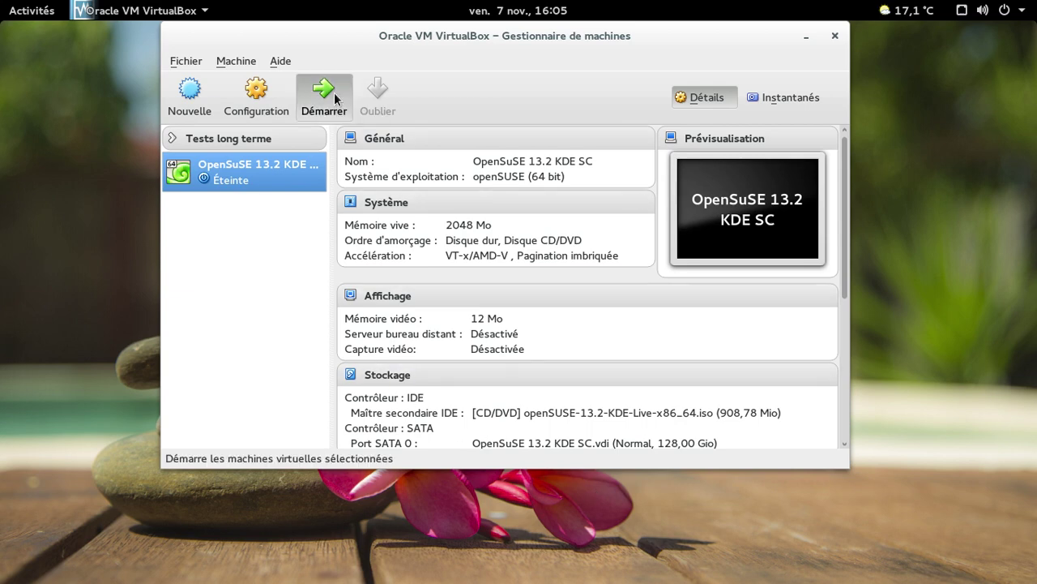
Check the host system's sound output and input settings and close the settings window.
left_click(1011, 11)
left_click(812, 246)
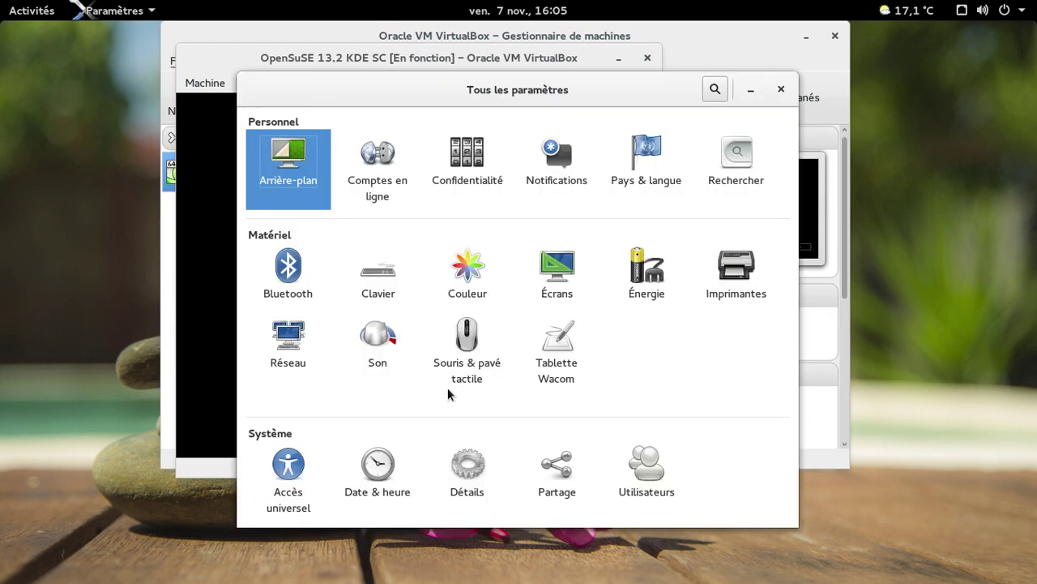
left_click(383, 360)
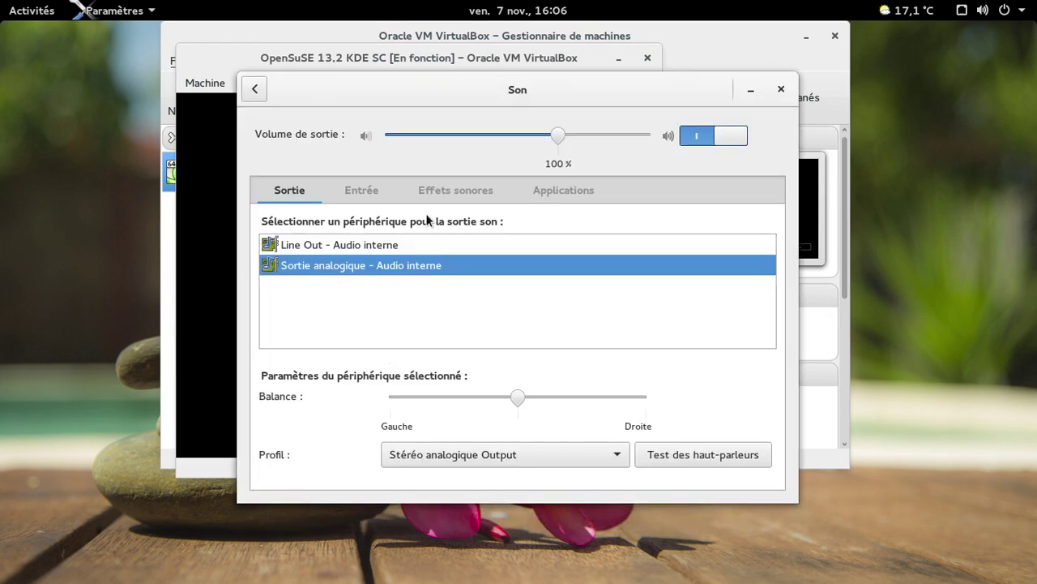
left_click(365, 195)
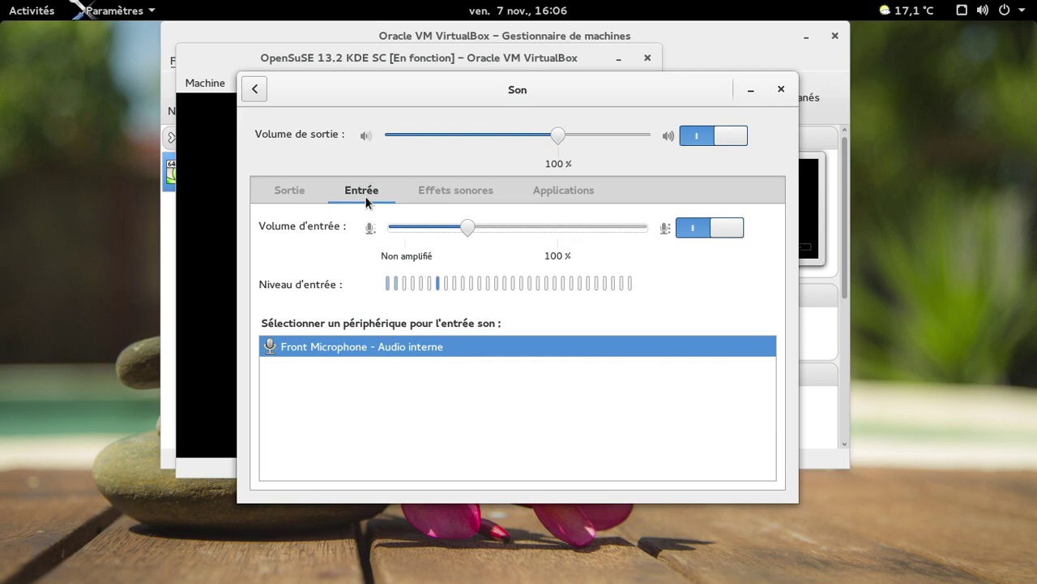
left_click(780, 89)
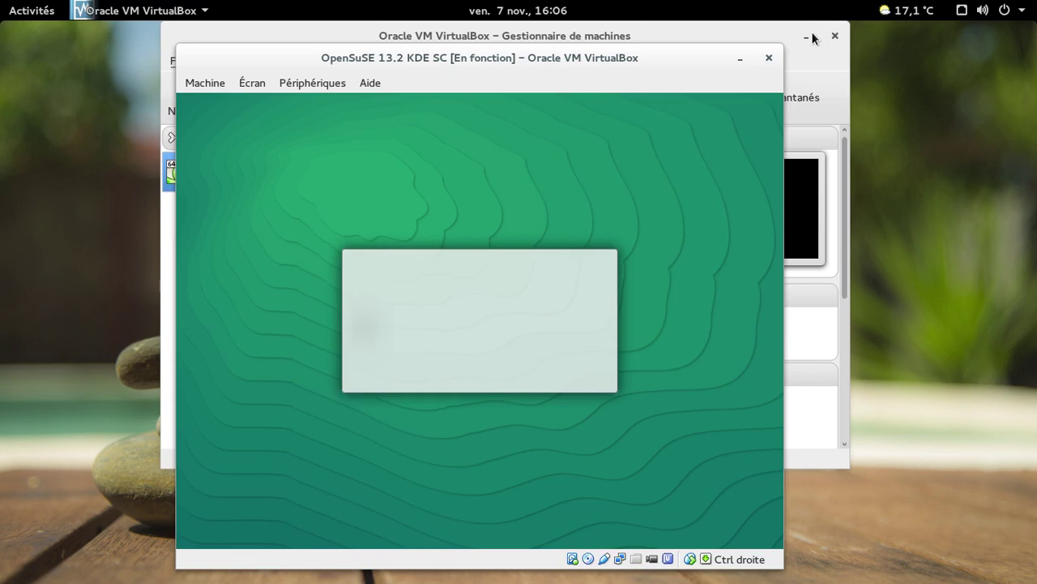
Minimize the VirtualBox machine manager and find and launch Konsole in the guest desktop.
left_click(812, 31)
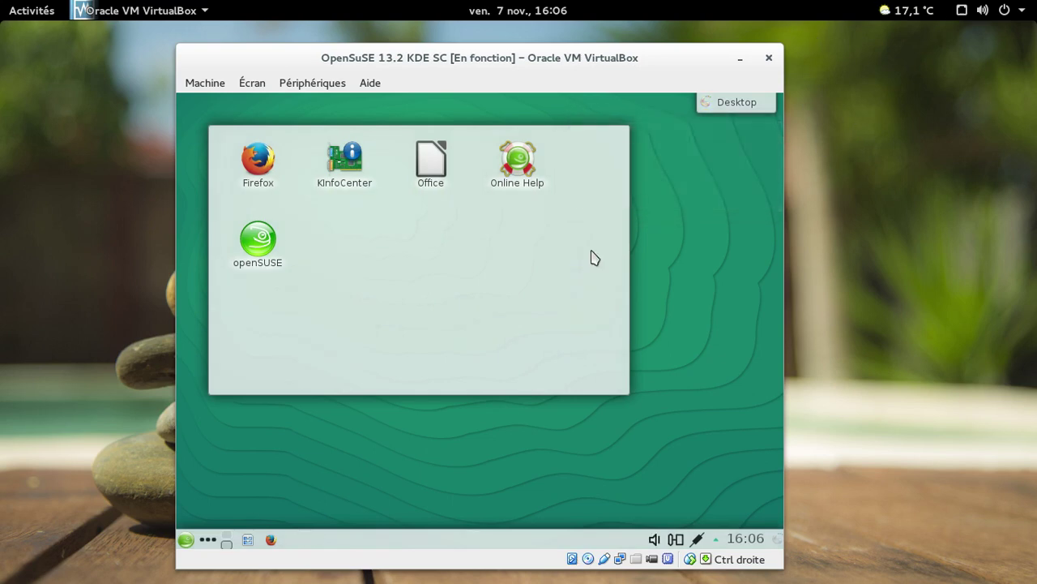
left_click(184, 543)
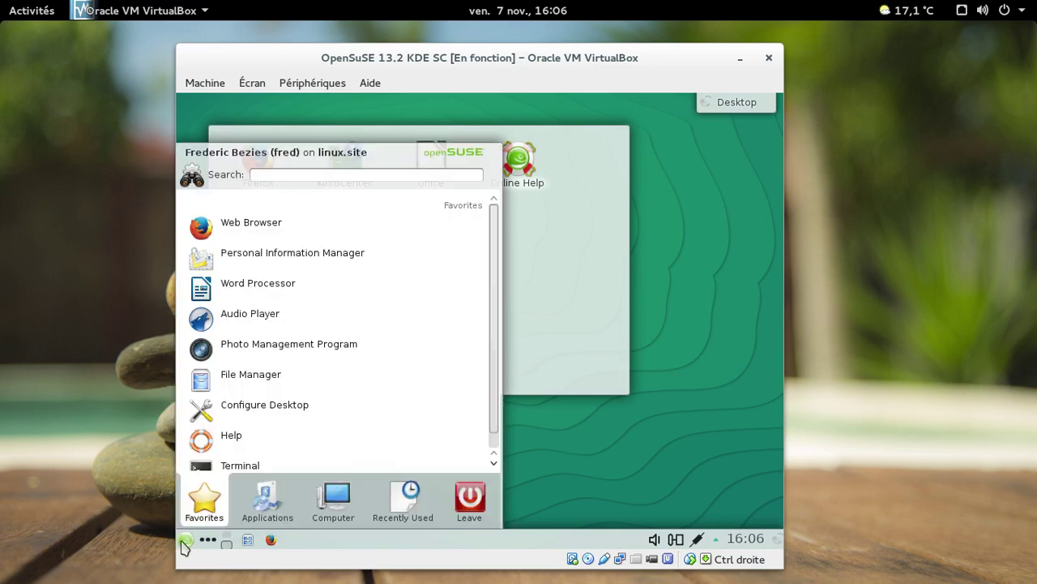
type("konsole")
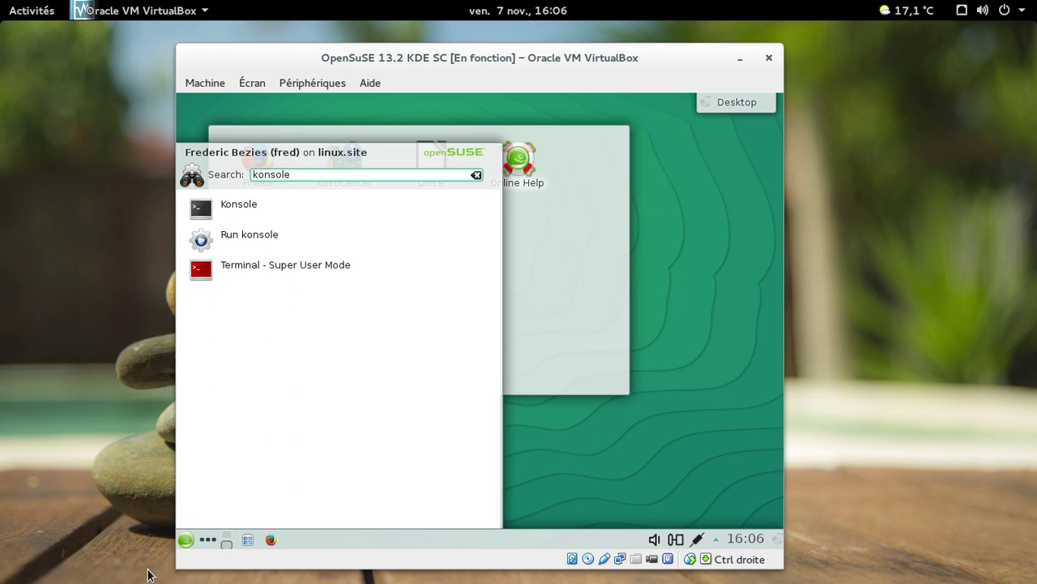
key("Return")
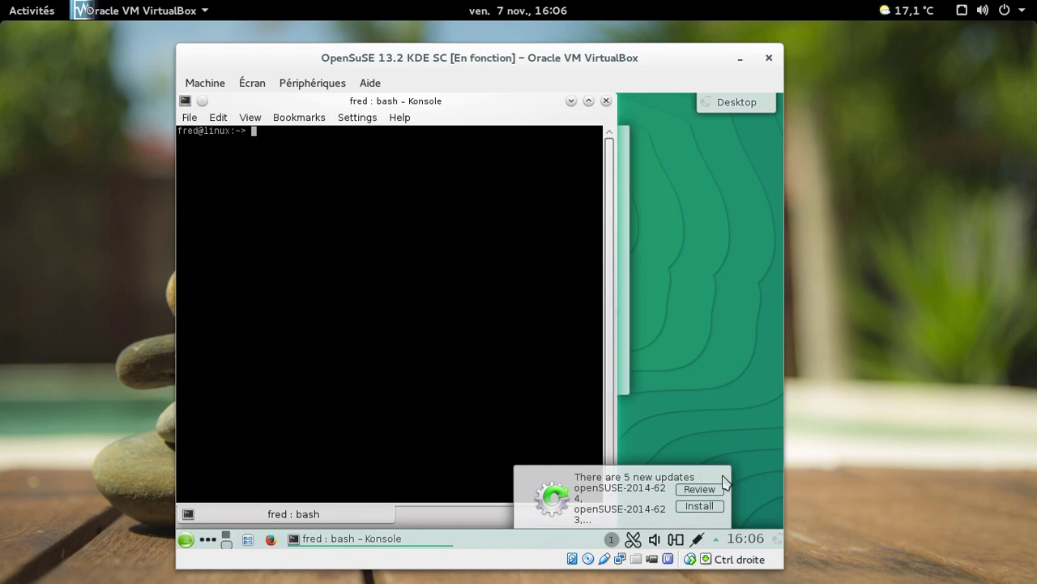
Dismiss the update notification and switch to the root account with su, entering the root password.
left_click(718, 468)
type("su")
key("Return")
key("Return")
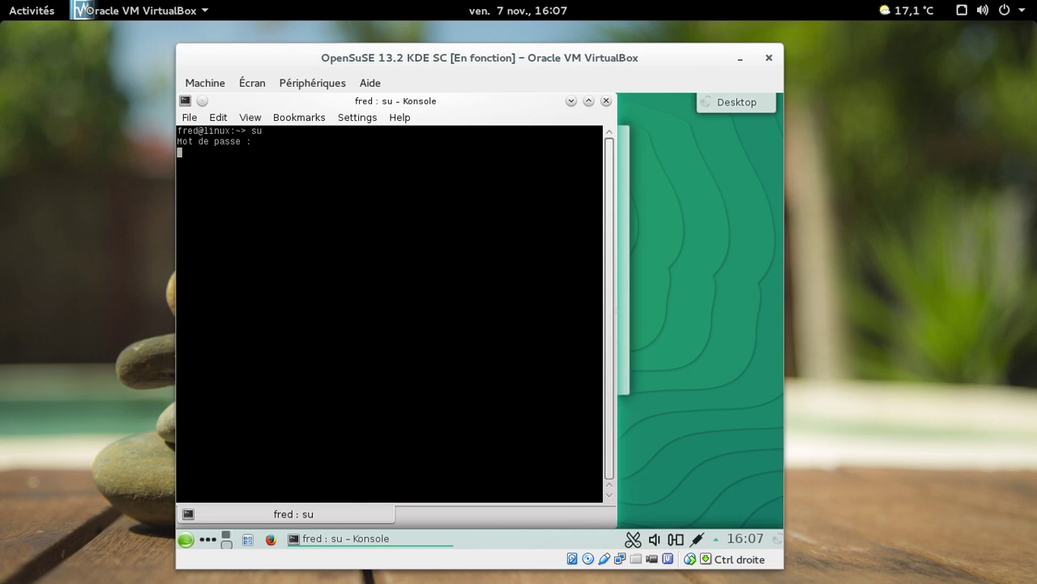
type("su$")
key("Return")
type("su")
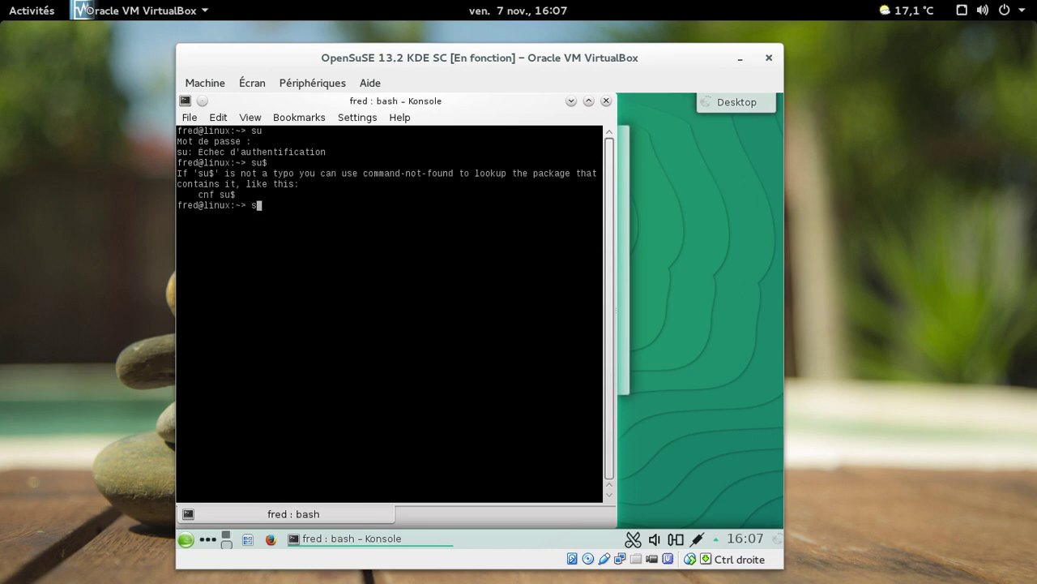
key("Return")
key("Return")
Try to look for a running PackageKit process with ps -A | package and ps -A | packagekit.
type("k")
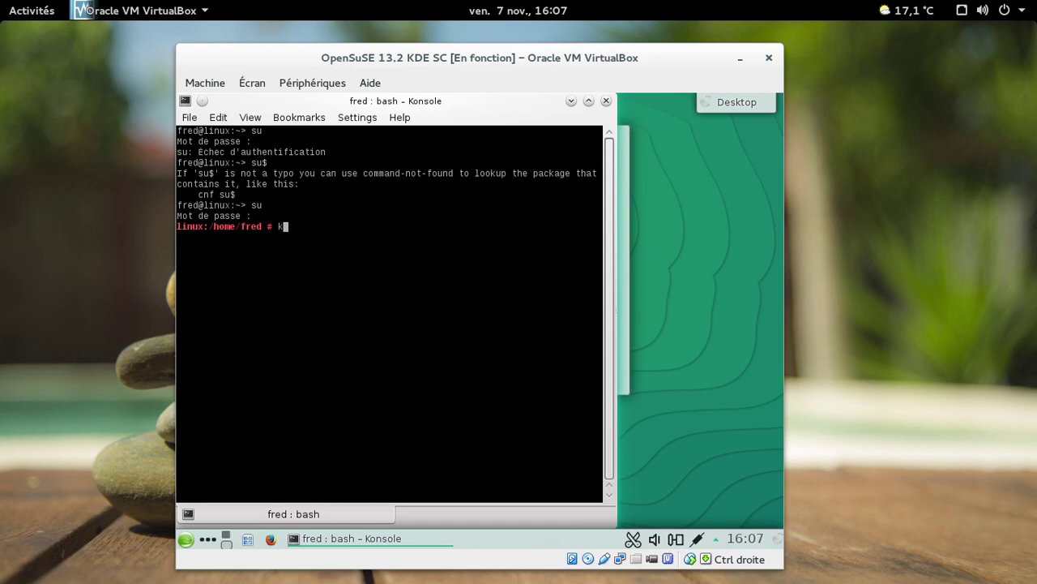
key("BackSpace")
type("ps -A | pak")
key("BackSpace")
type("ckage$")
key("Return")
key("Up")
key("BackSpace")
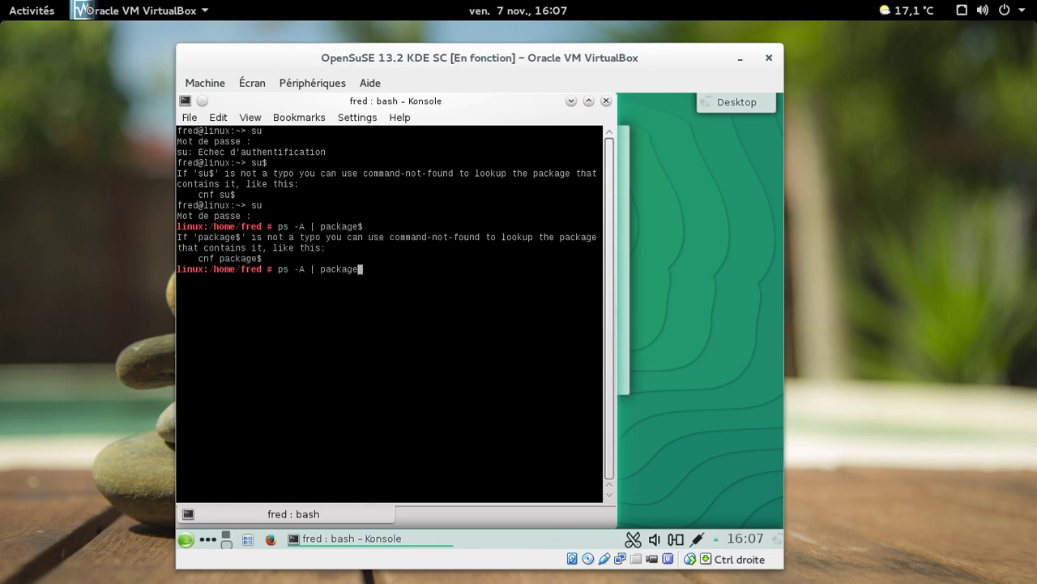
key("Return")
key("Up")
type("kit")
key("Return")
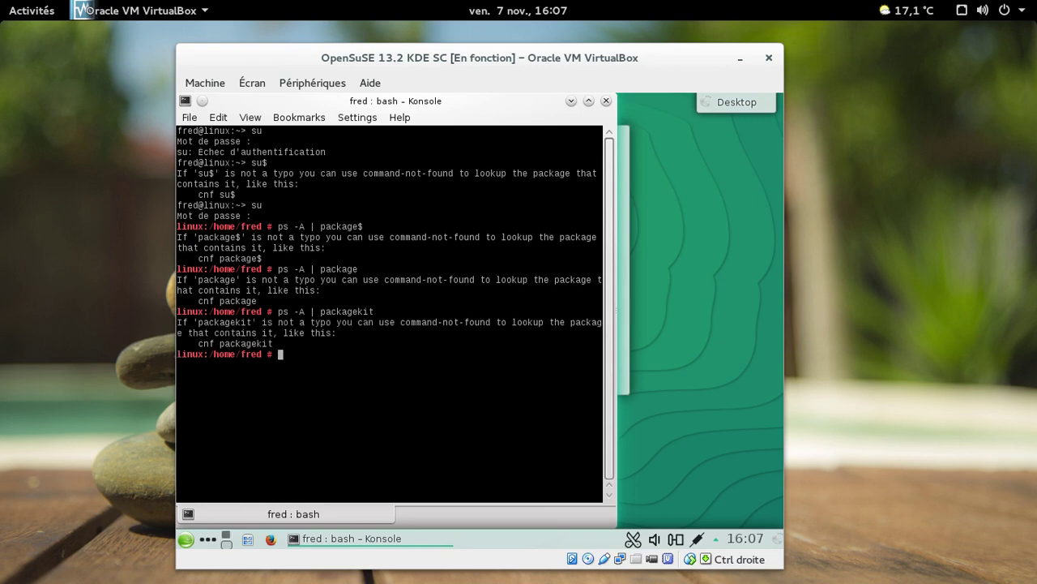
Update the system with zypper update, agreeing to the package changes and accepting the Fluendo MP3 plug-in licence with oui.
type("zypper update")
key("Return")
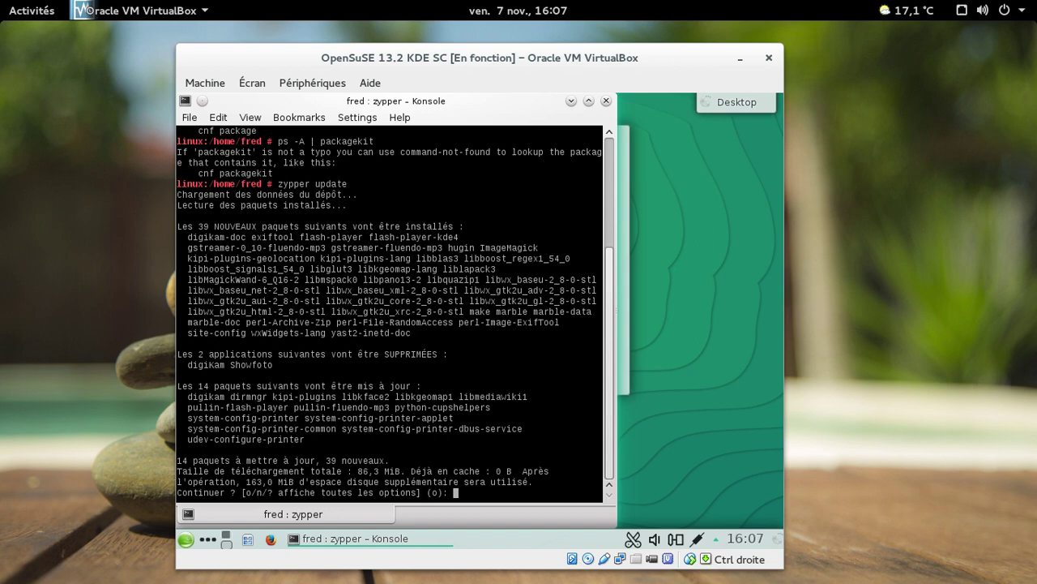
key("Return")
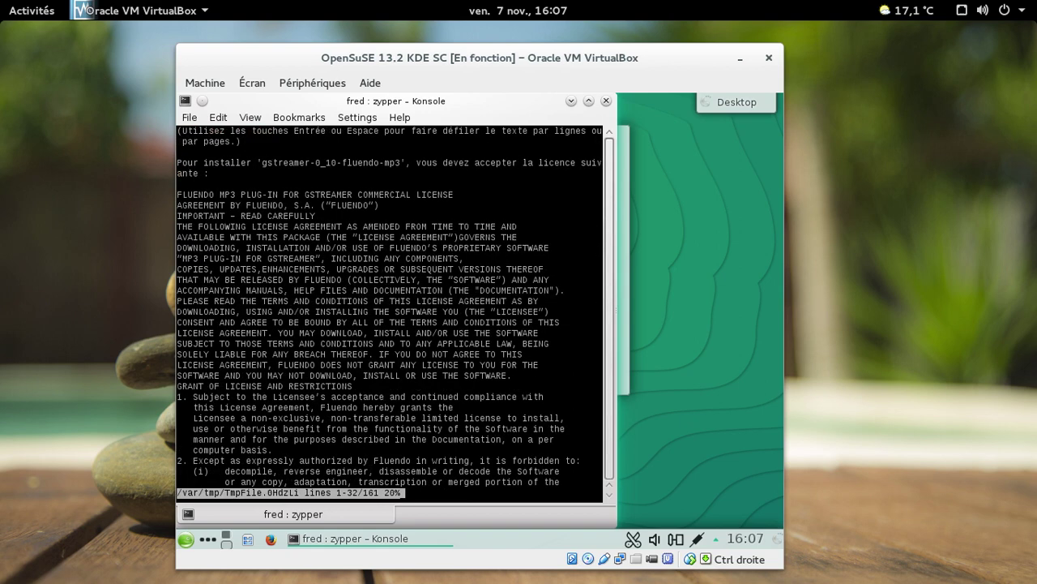
key("q")
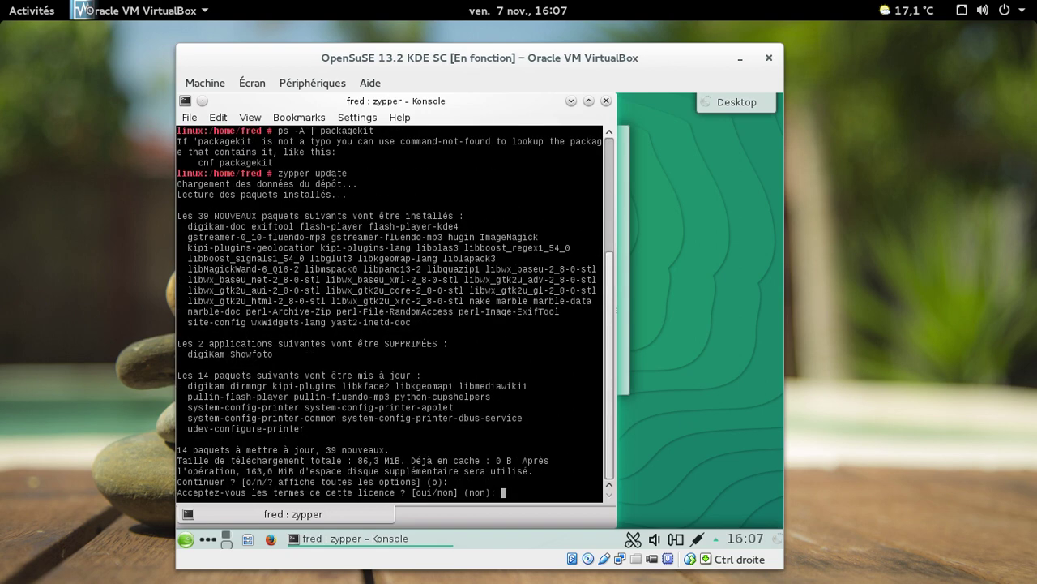
type("oui")
key("Return")
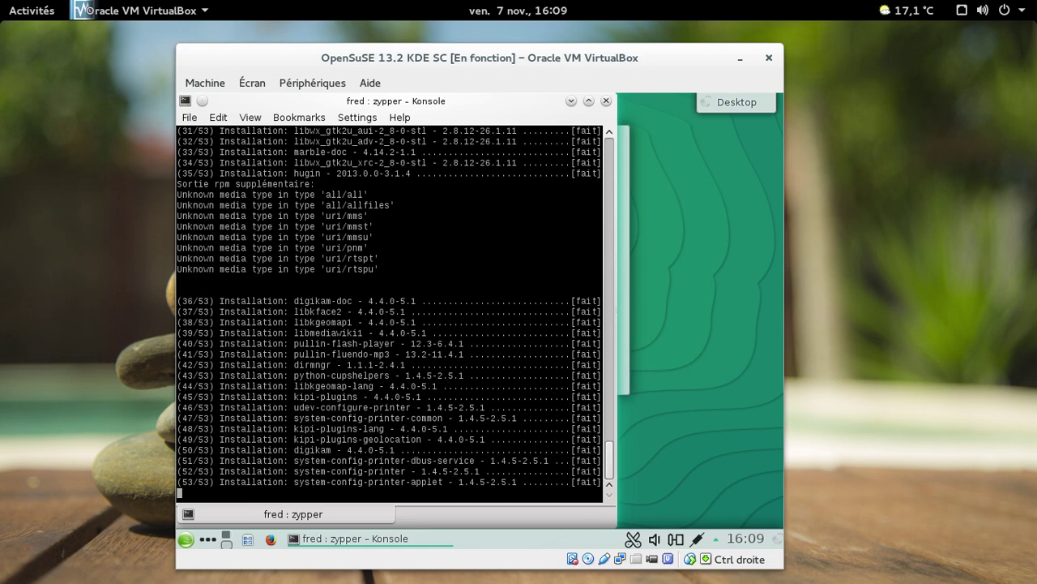
Check for remaining updates by running zypper update again and trying zypper upgrade.
type("zypper update")
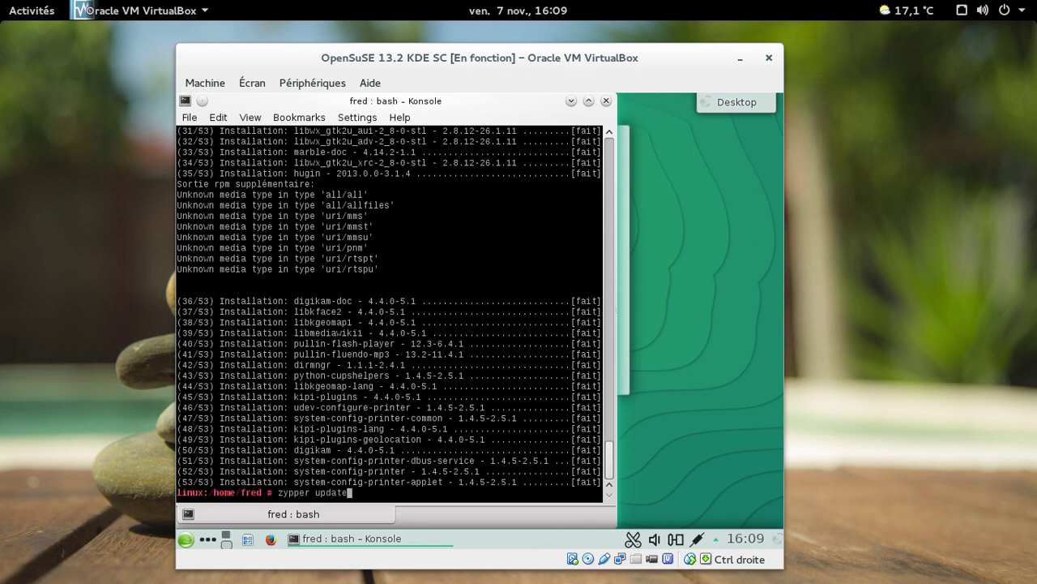
key("Return")
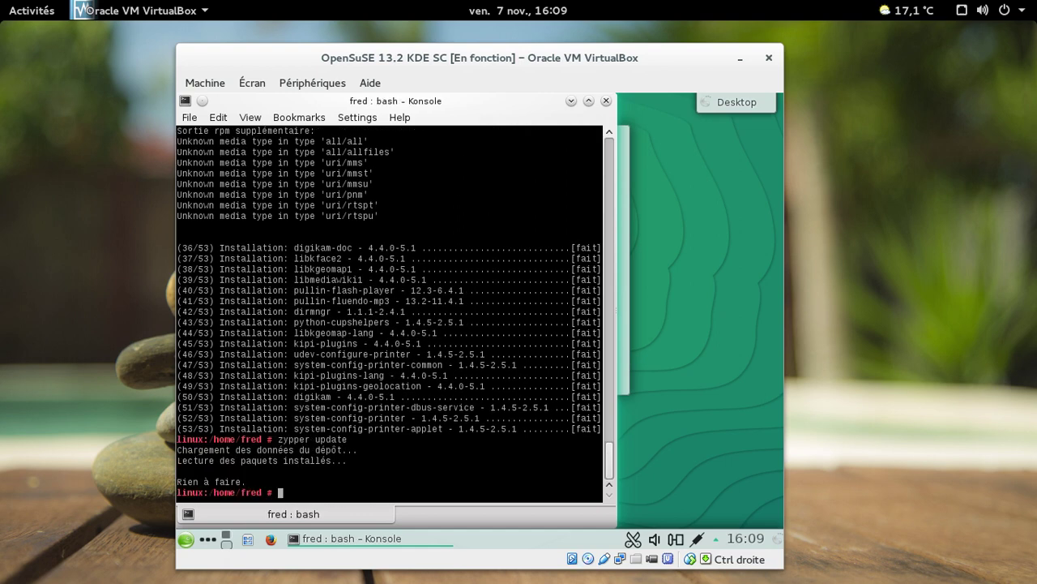
key("Up")
key("BackSpace")
key("BackSpace")
key("BackSpace")
key("BackSpace")
type("grad")
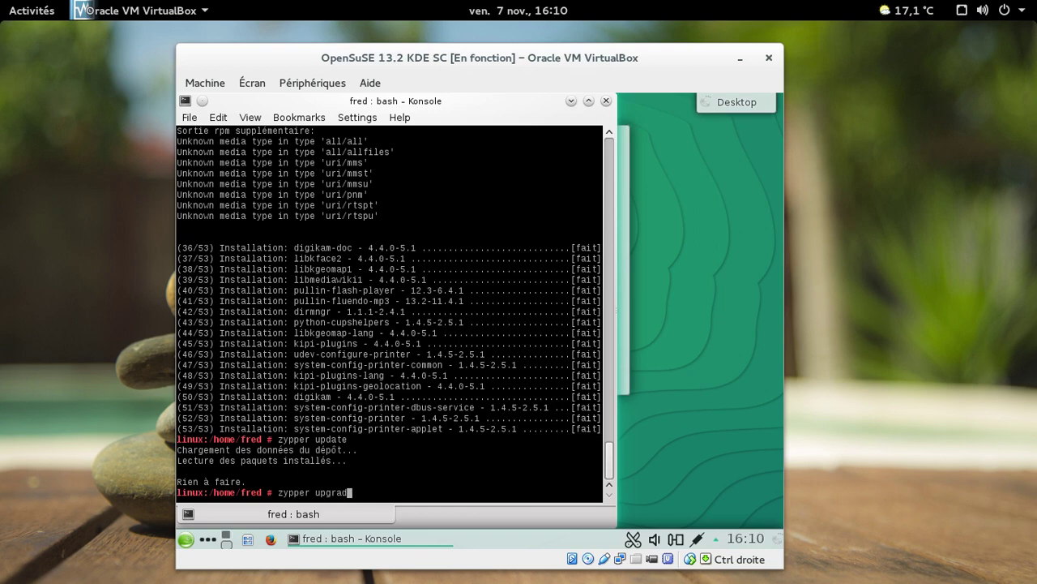
type("e")
key("Return")
Display the list of zypper commands with zypper help.
key("Up")
key("BackSpace")
key("BackSpace")
key("BackSpace")
key("BackSpace")
key("BackSpace")
key("BackSpace")
key("BackSpace")
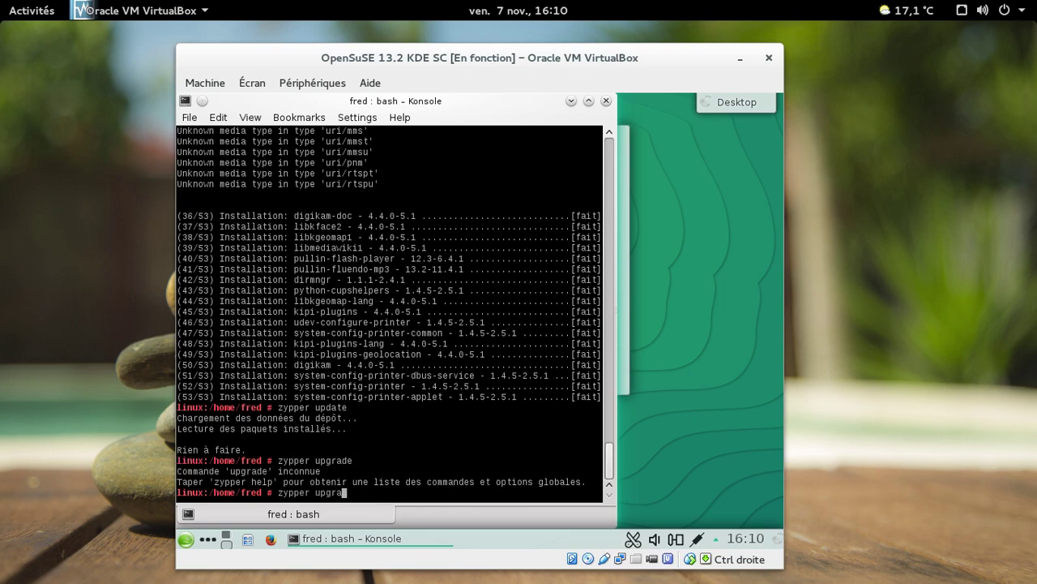
type("hek")
key("BackSpace")
type("lp")
key("Return")
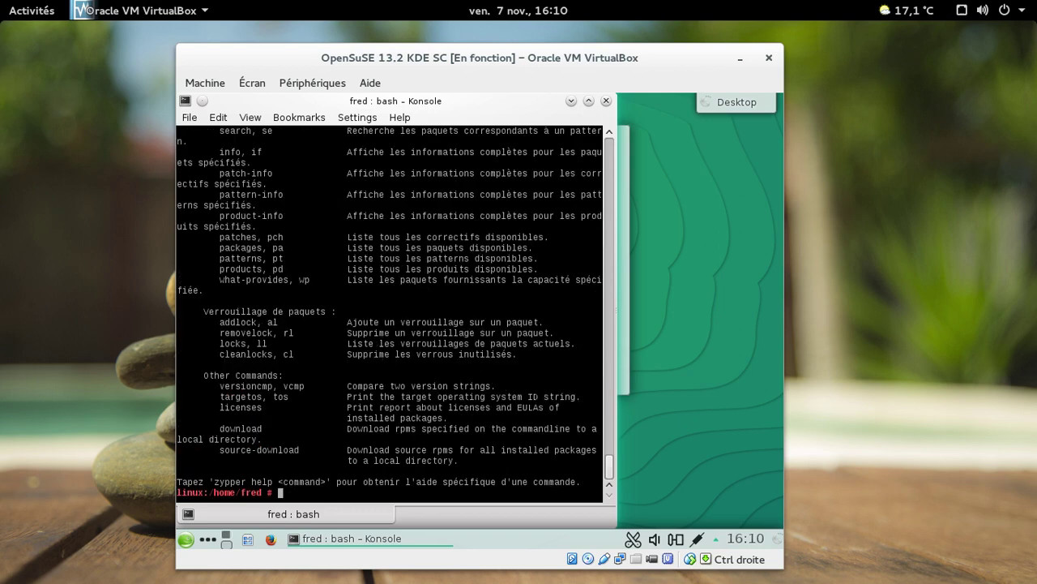
Launch the text-mode YaST Control Center with yast and quit it.
type("yast")
key("Return")
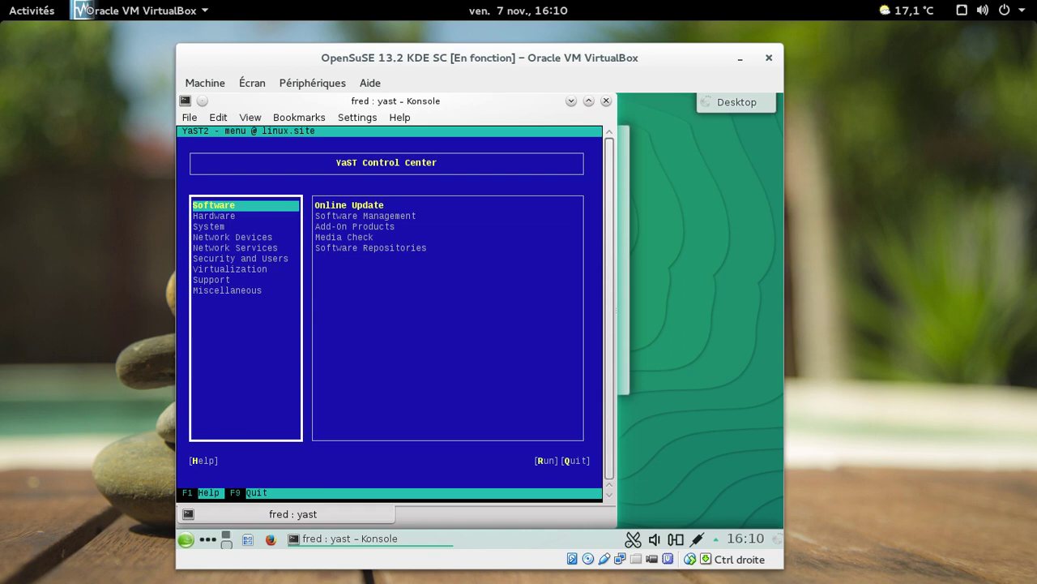
key("Tab")
key("Tab")
key("Tab")
key("Tab")
key("Return")
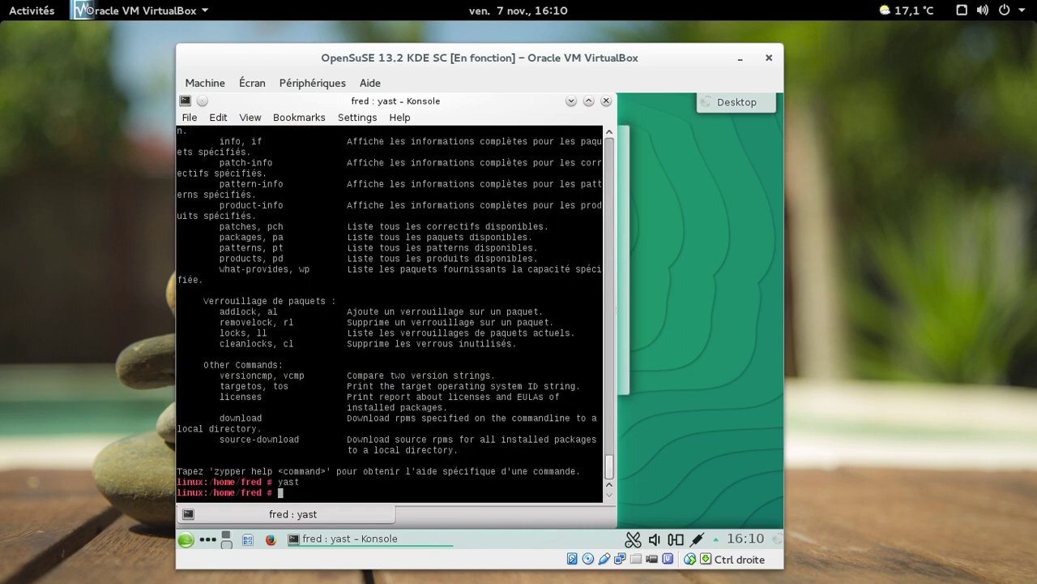
Launch the graphical YaST control center with yast2 and open Software Management.
type("yast")
key("Tab")
key("Tab")
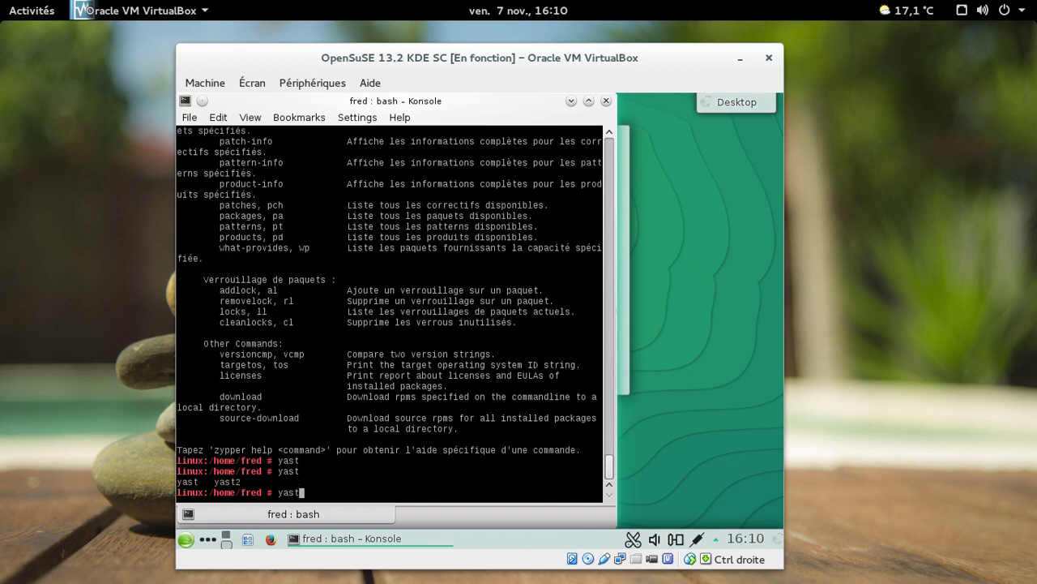
type("2")
key("Return")
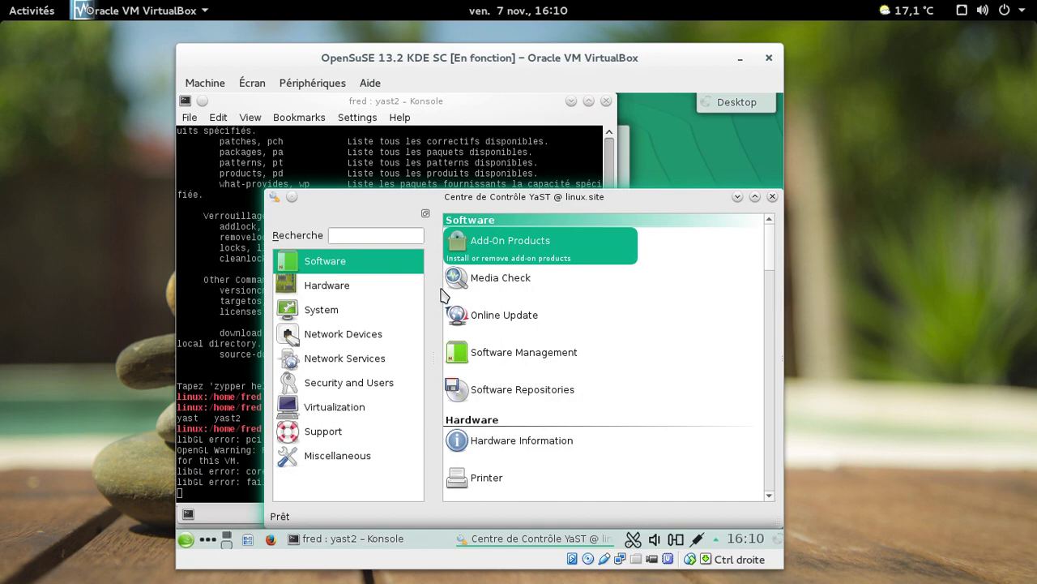
left_click(543, 367)
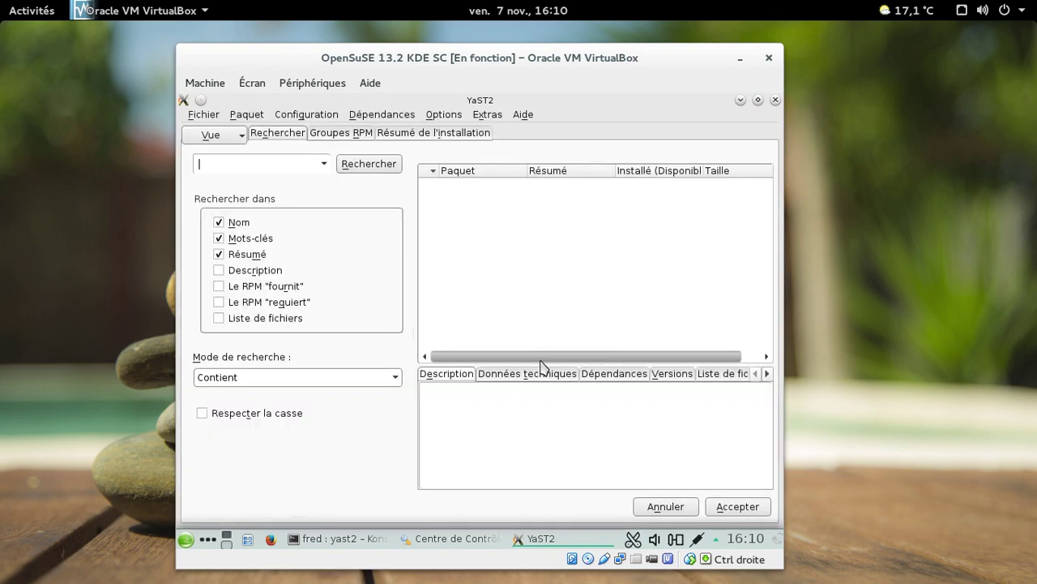
Examine the installation summary and return to the package search view.
left_click(472, 135)
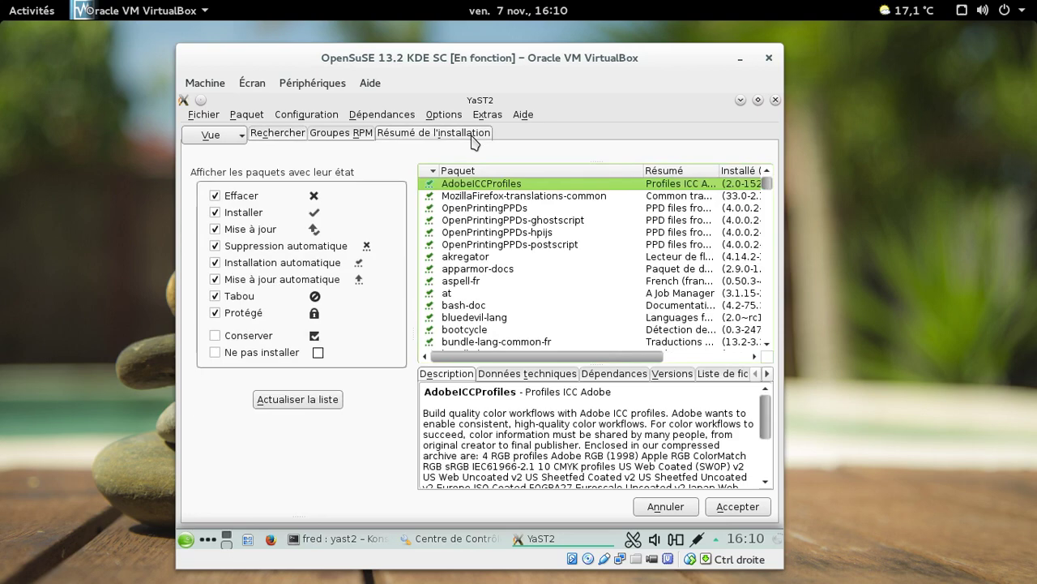
left_click(365, 133)
left_click(280, 134)
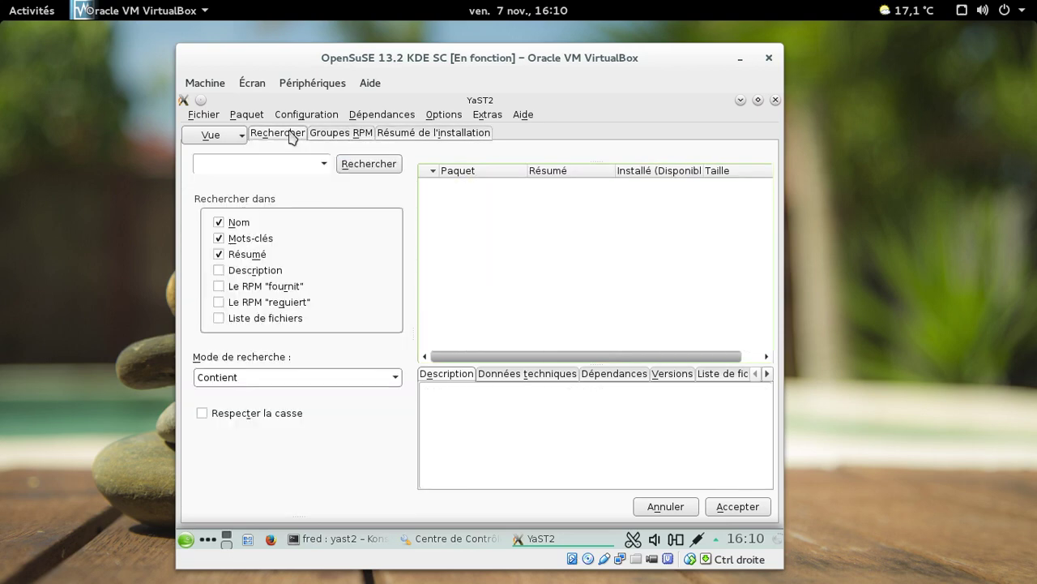
Accept the pending package selection, review the list of automatic dependency changes, and continue to the installation.
left_click(721, 506)
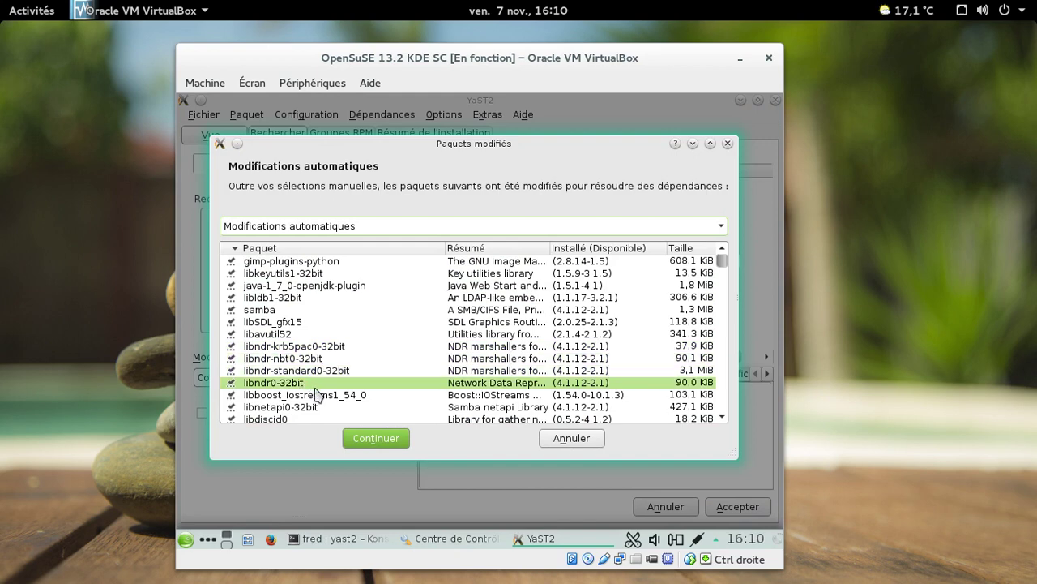
scroll(375, 384, "down", 1)
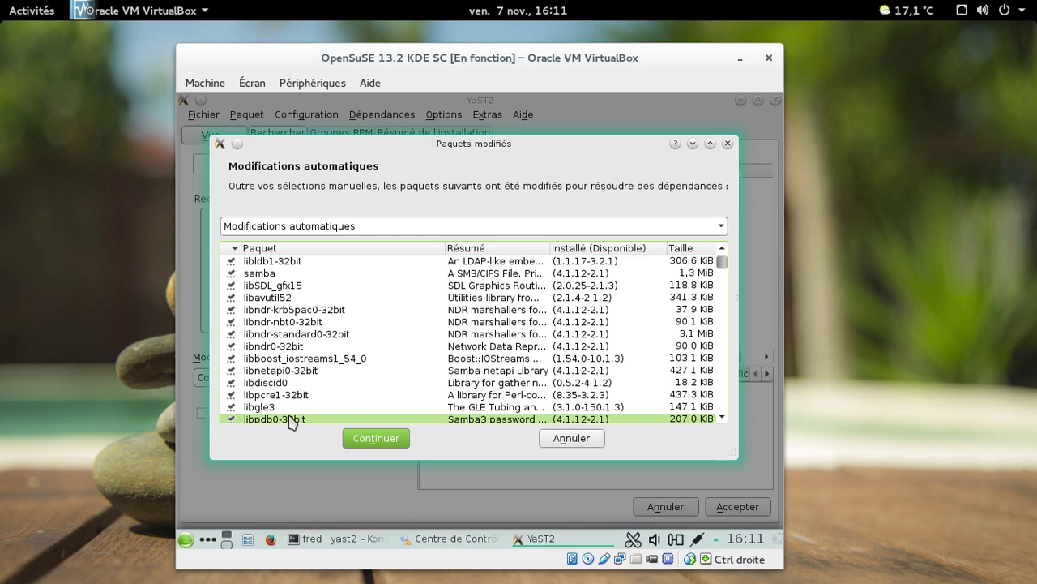
scroll(421, 372, "down", 2)
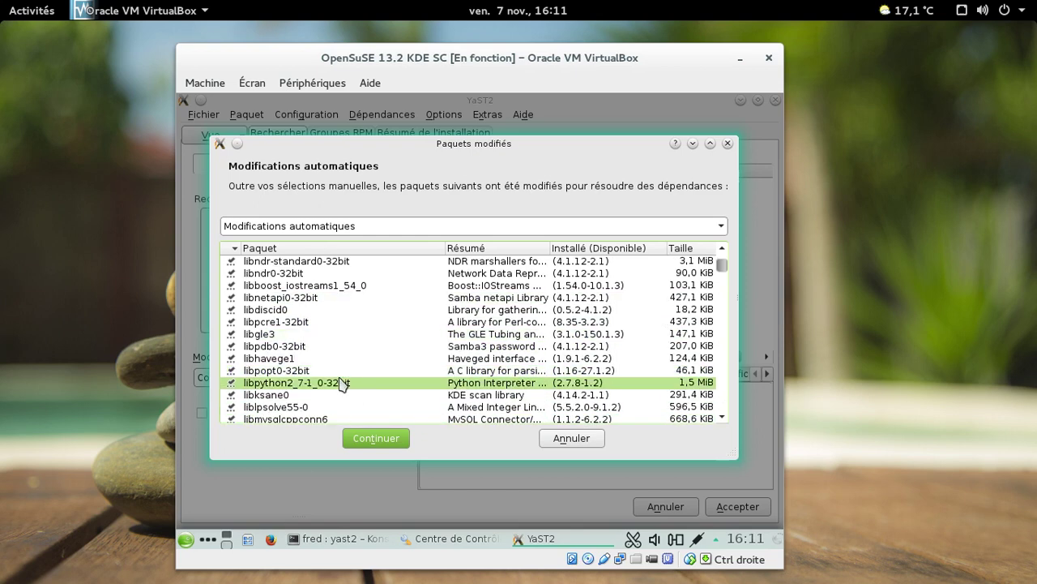
scroll(343, 379, "up", 2)
scroll(338, 366, "down", 1)
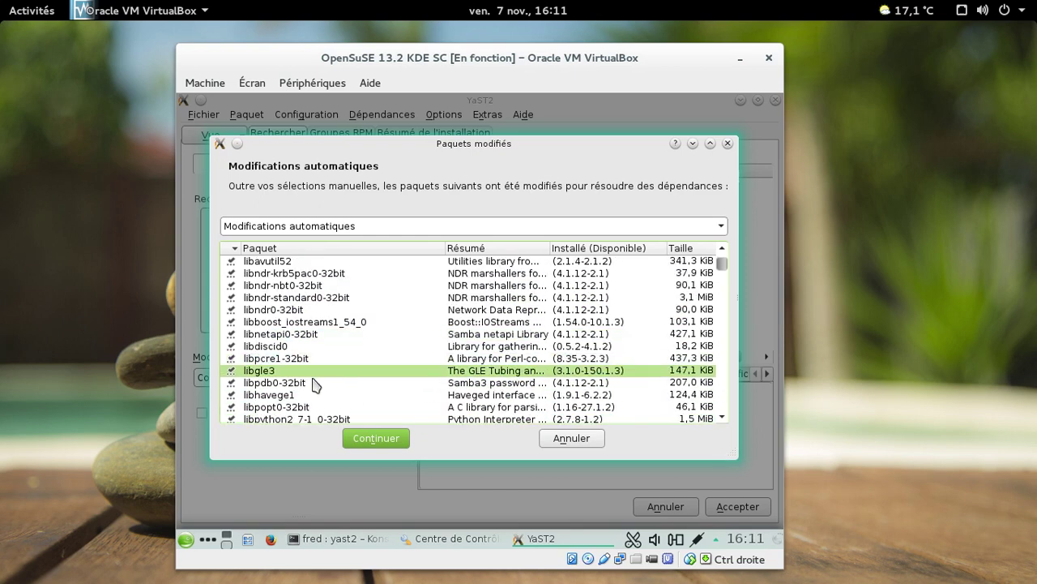
scroll(476, 359, "up", 1)
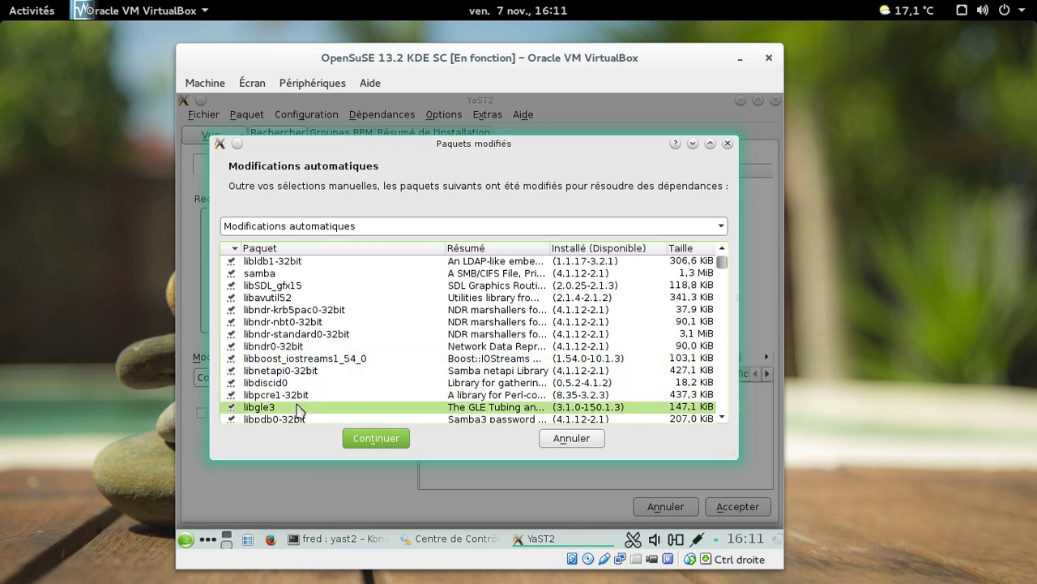
scroll(411, 378, "down", 10)
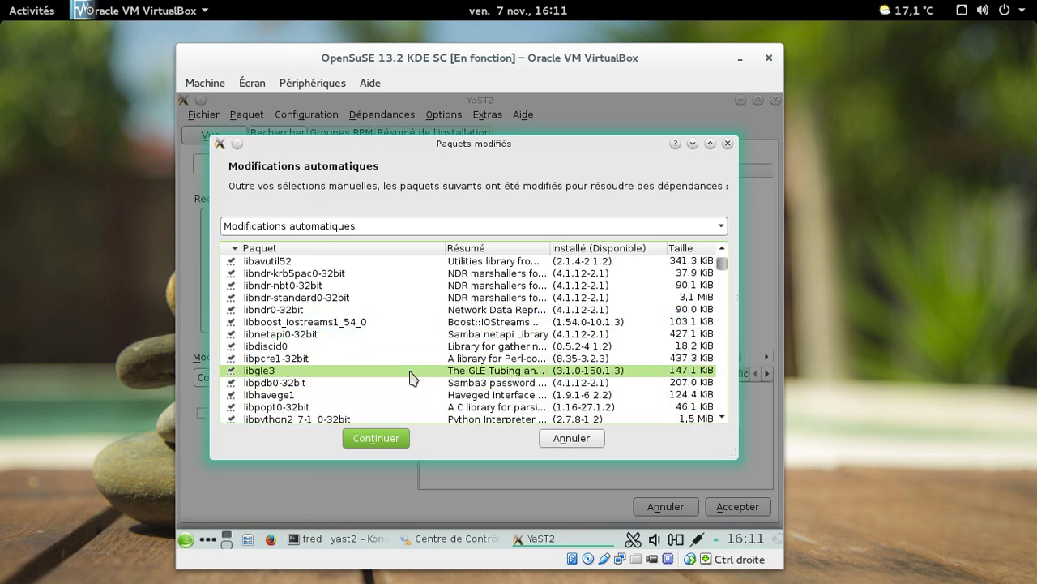
scroll(411, 378, "down", 5)
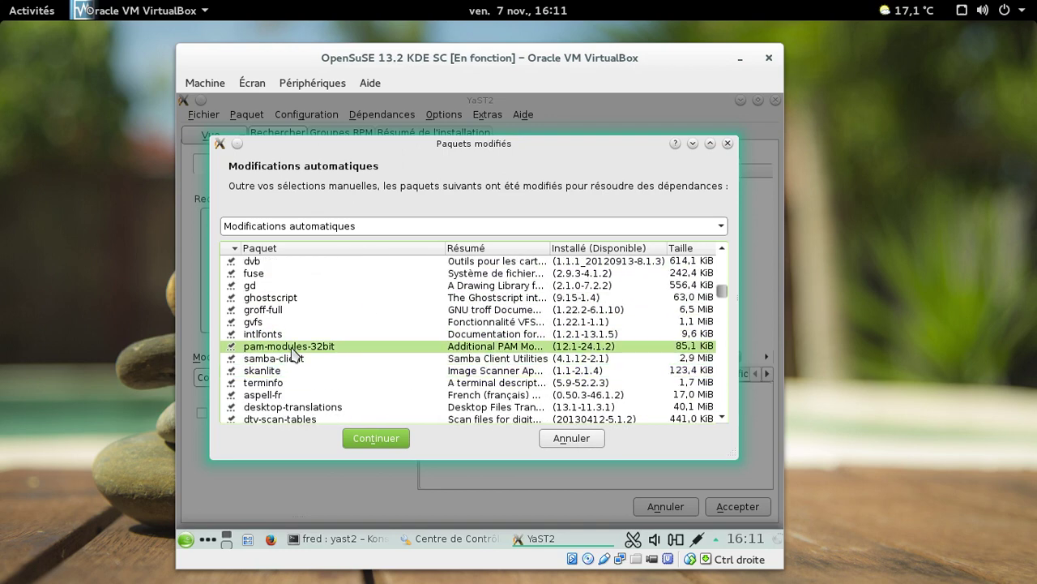
scroll(379, 351, "up", 4)
scroll(379, 351, "down", 1)
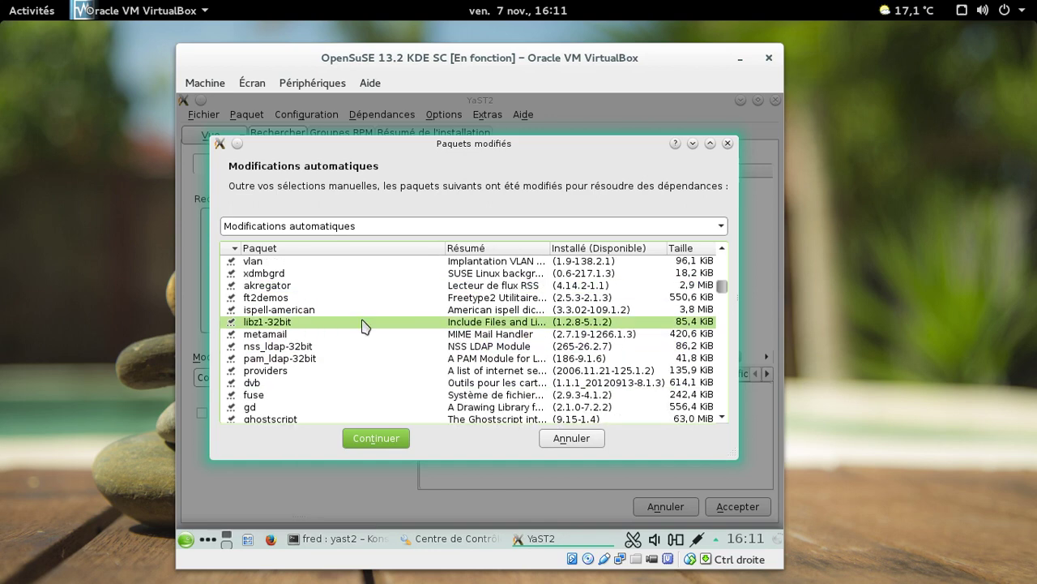
scroll(364, 322, "down", 3)
scroll(372, 346, "up", 4)
scroll(373, 346, "down", 3)
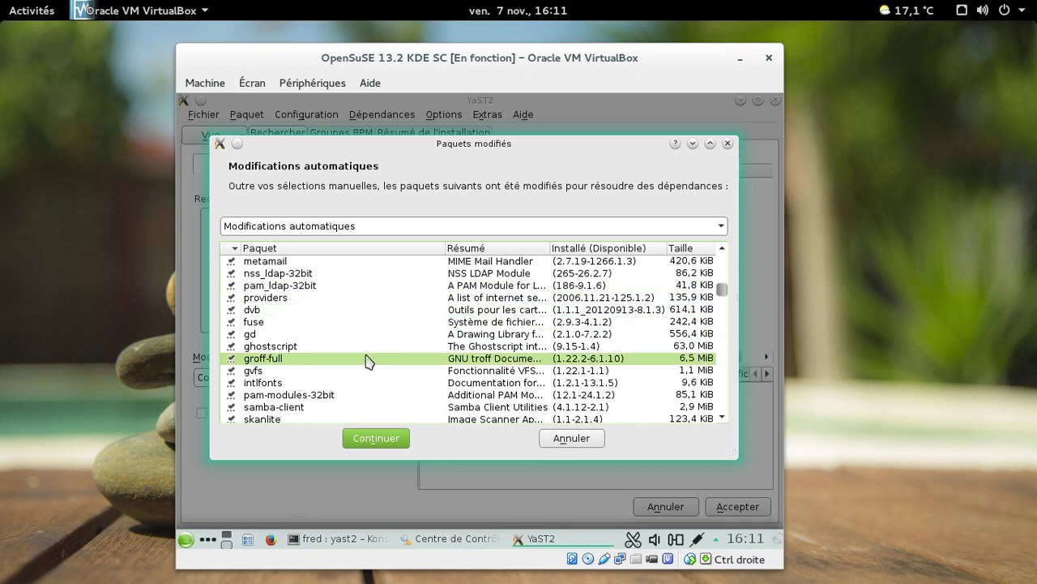
scroll(366, 360, "down", 3)
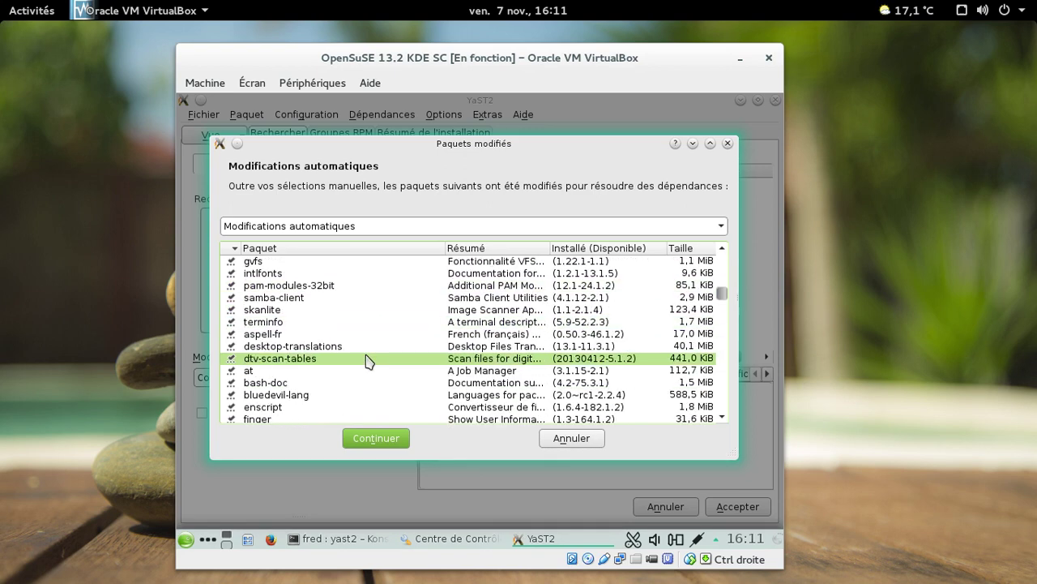
scroll(365, 360, "down", 5)
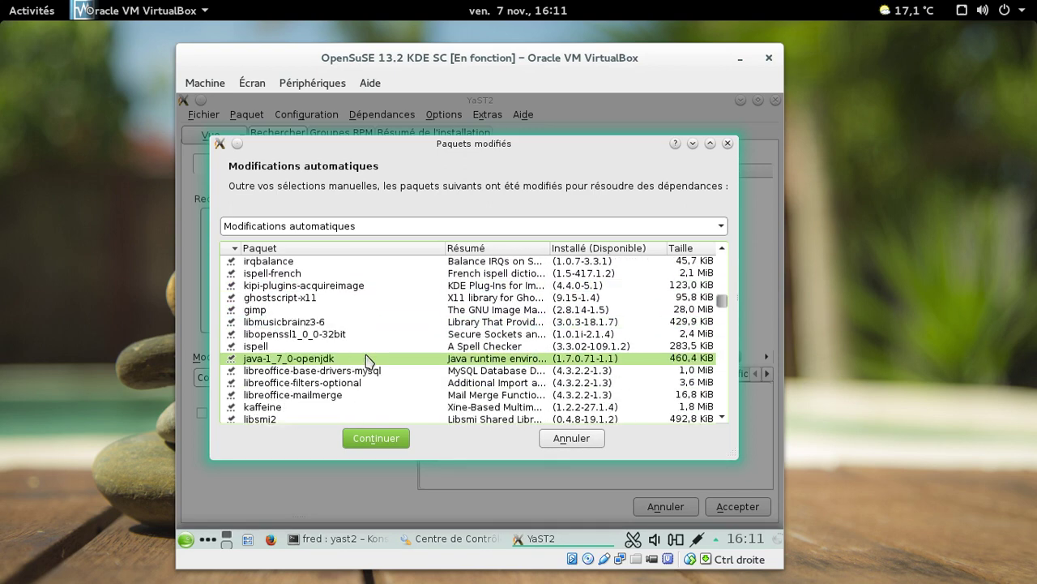
scroll(333, 341, "up", 4)
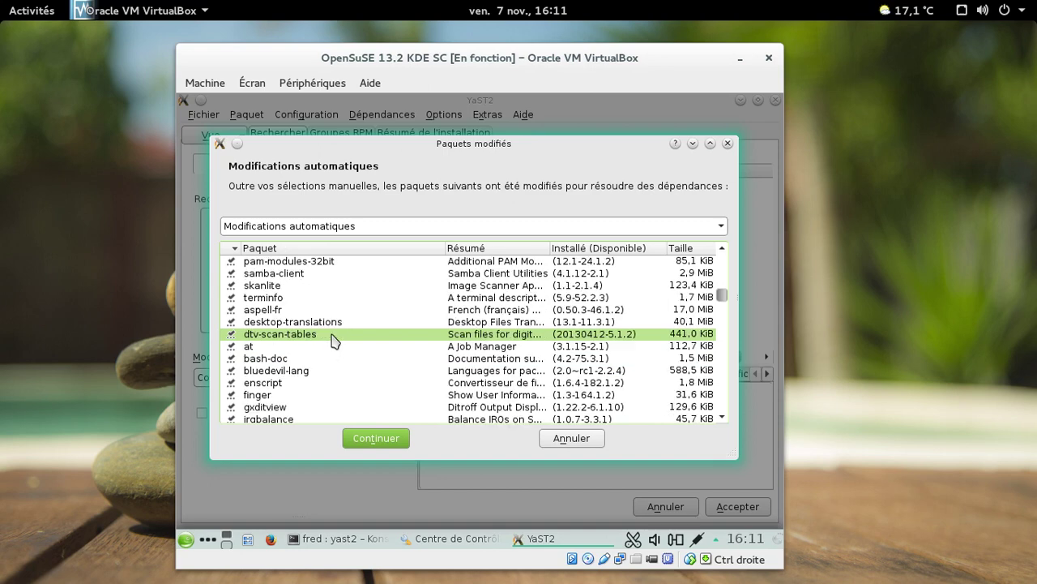
scroll(333, 340, "down", 2)
scroll(333, 340, "down", 2)
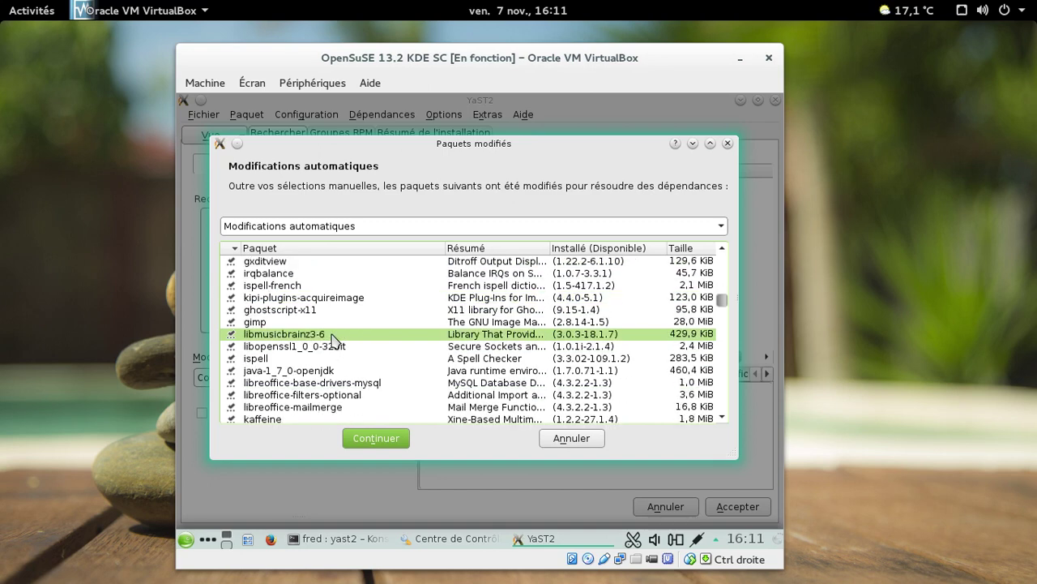
scroll(360, 350, "up", 3)
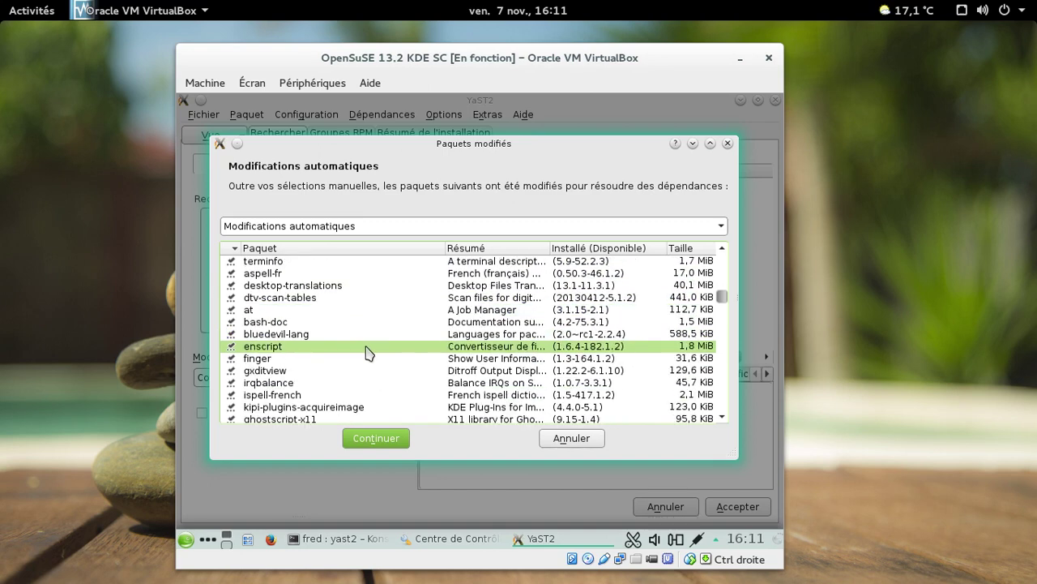
scroll(365, 352, "down", 3)
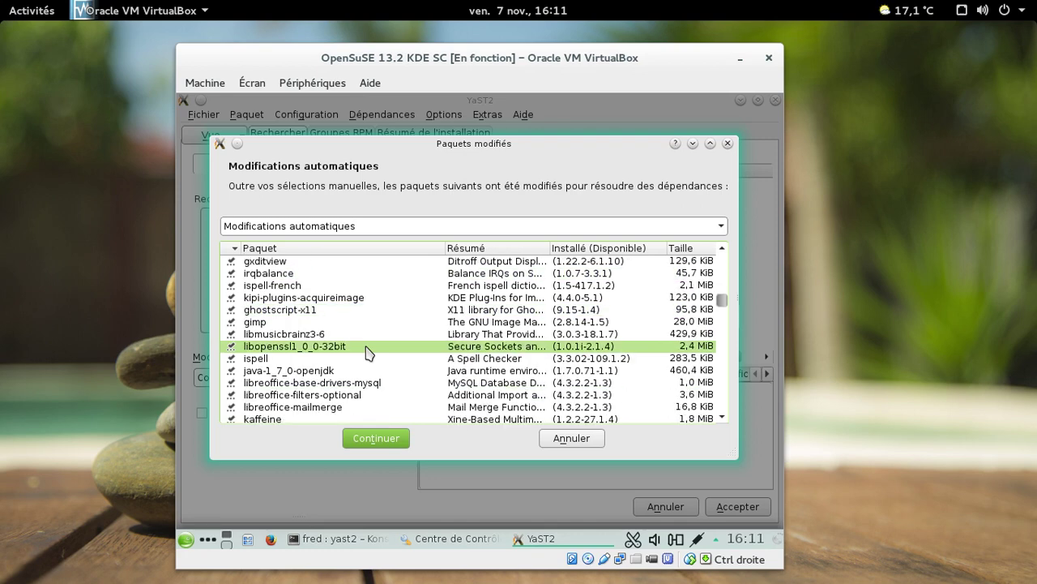
scroll(366, 352, "down", 2)
scroll(365, 352, "down", 4)
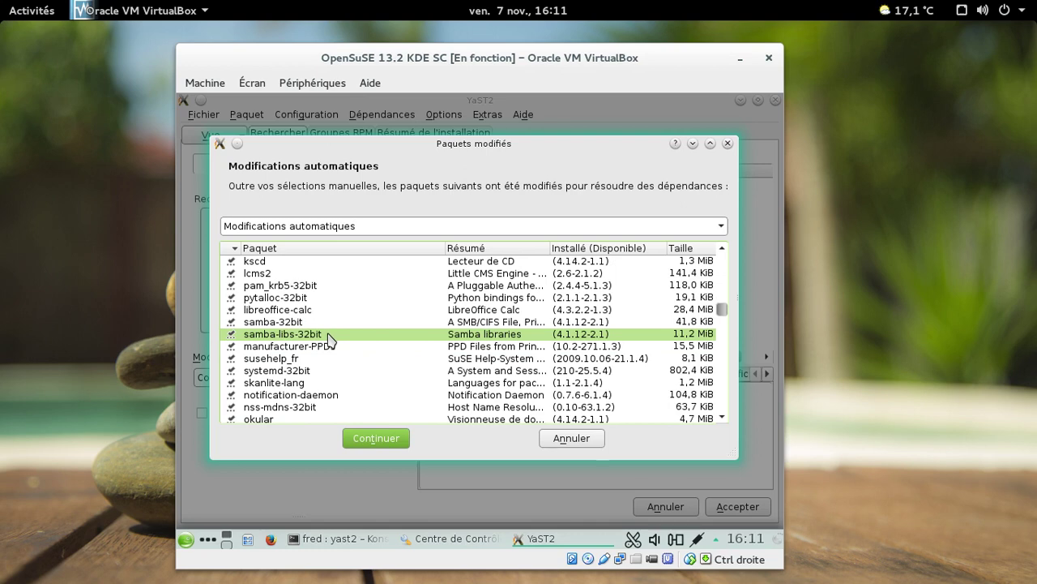
scroll(328, 339, "up", 4)
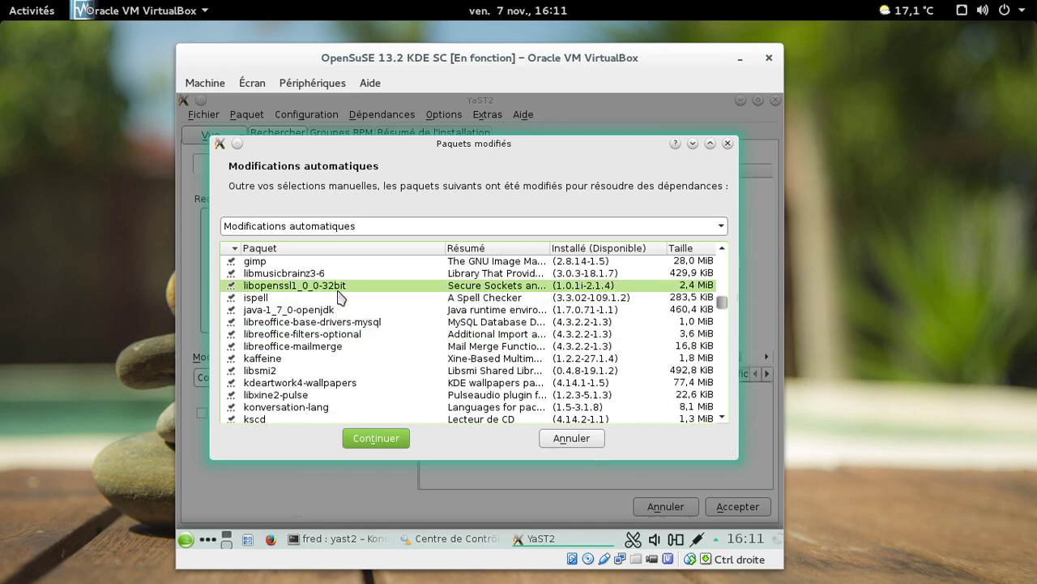
scroll(368, 334, "down", 1)
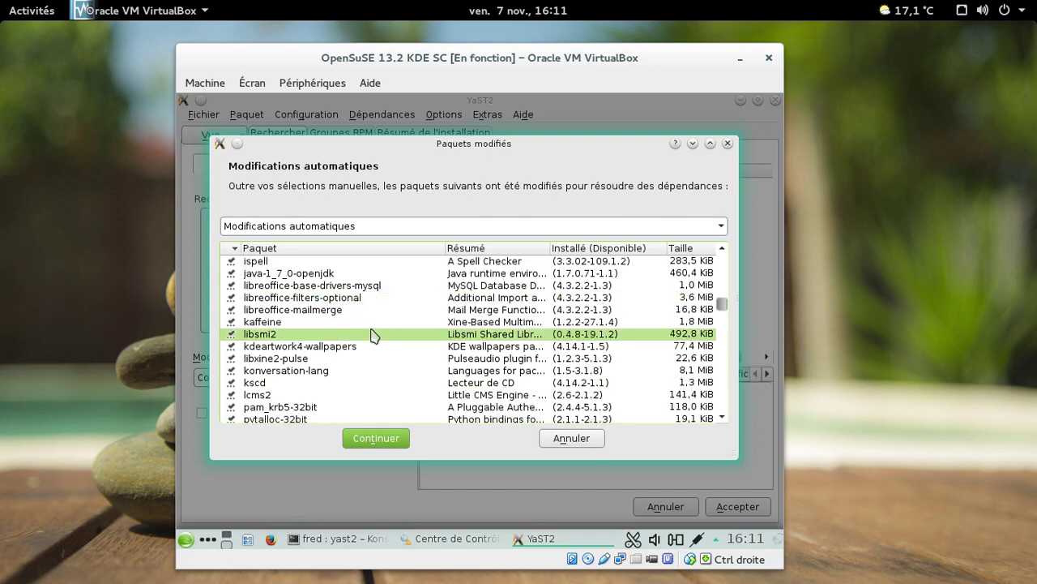
scroll(372, 335, "down", 15)
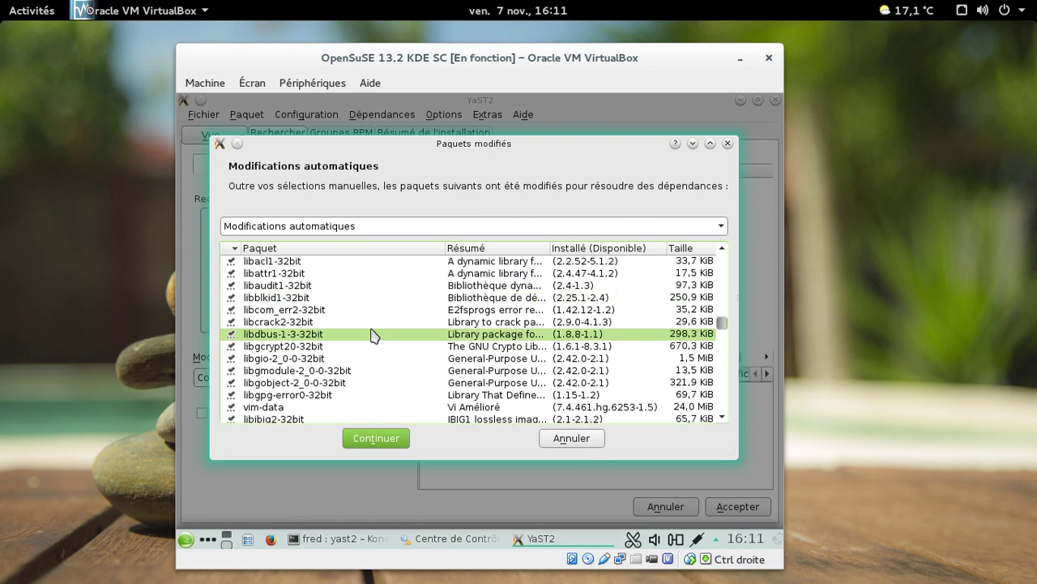
left_click(376, 438)
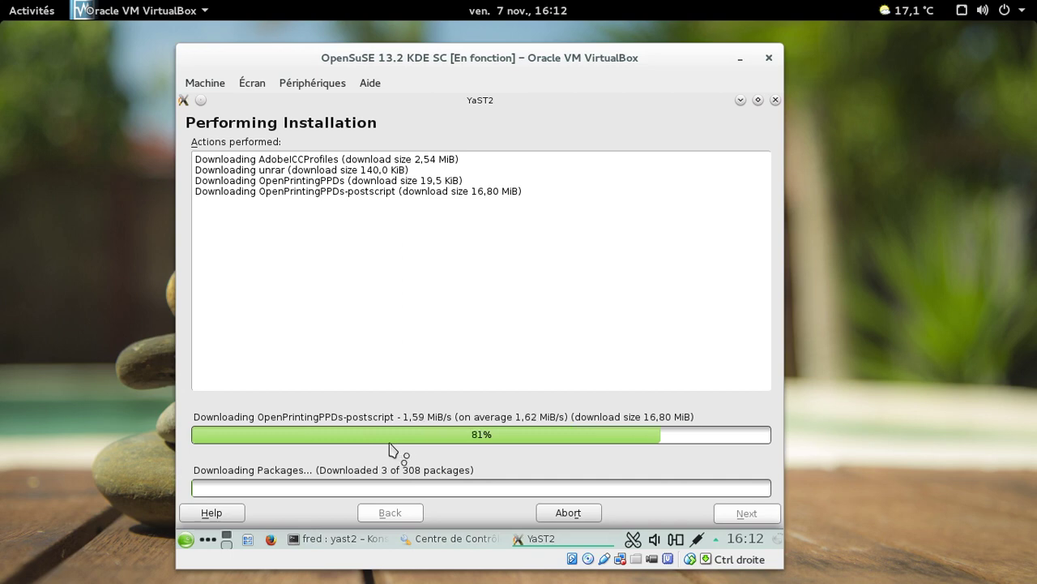
Minimize the YaST installation, YaST Control Center and Konsole windows to reach the desktop.
left_click(186, 539)
left_click(548, 374)
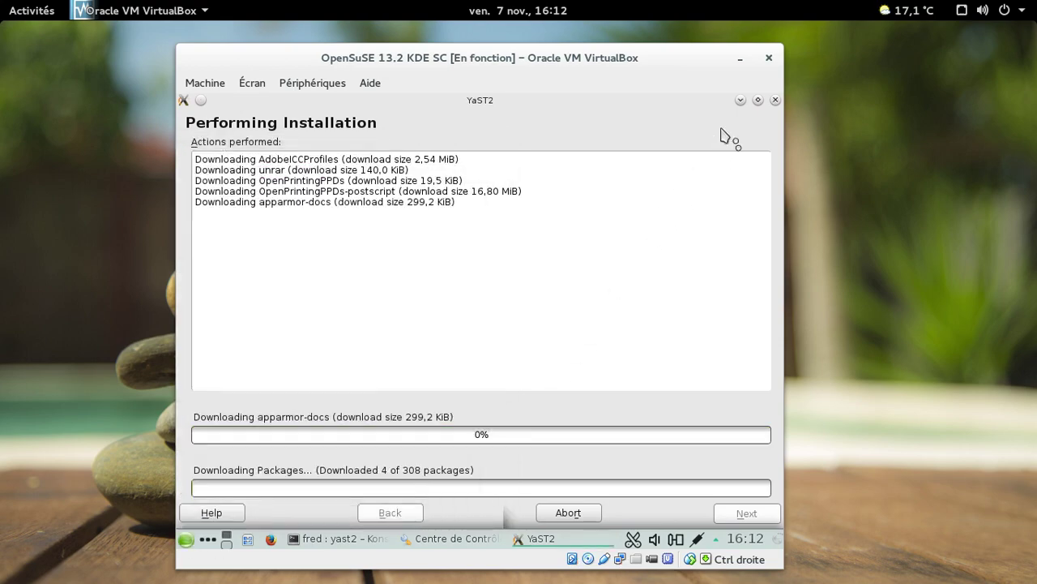
left_click(740, 101)
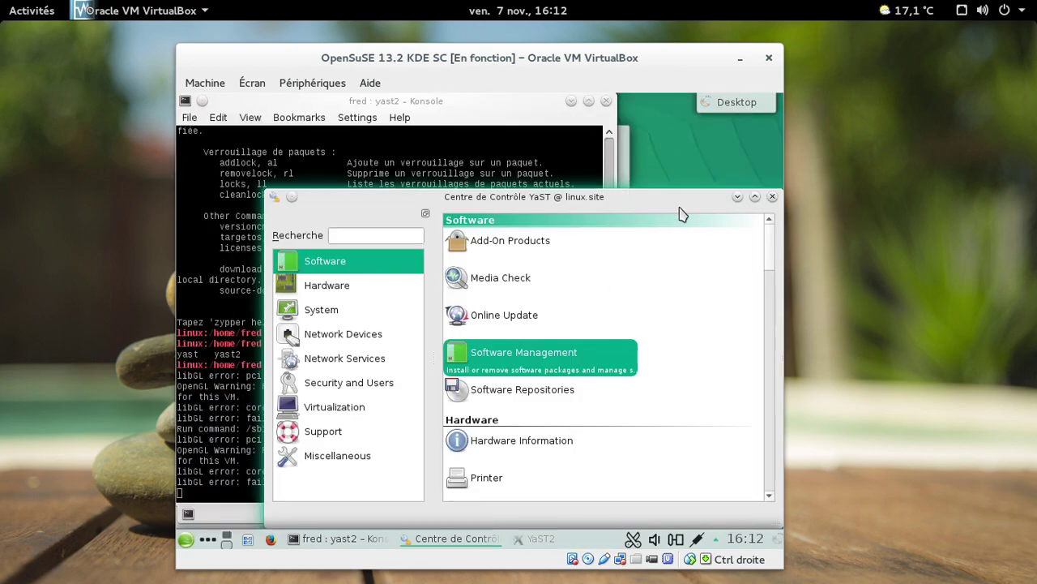
left_click(754, 197)
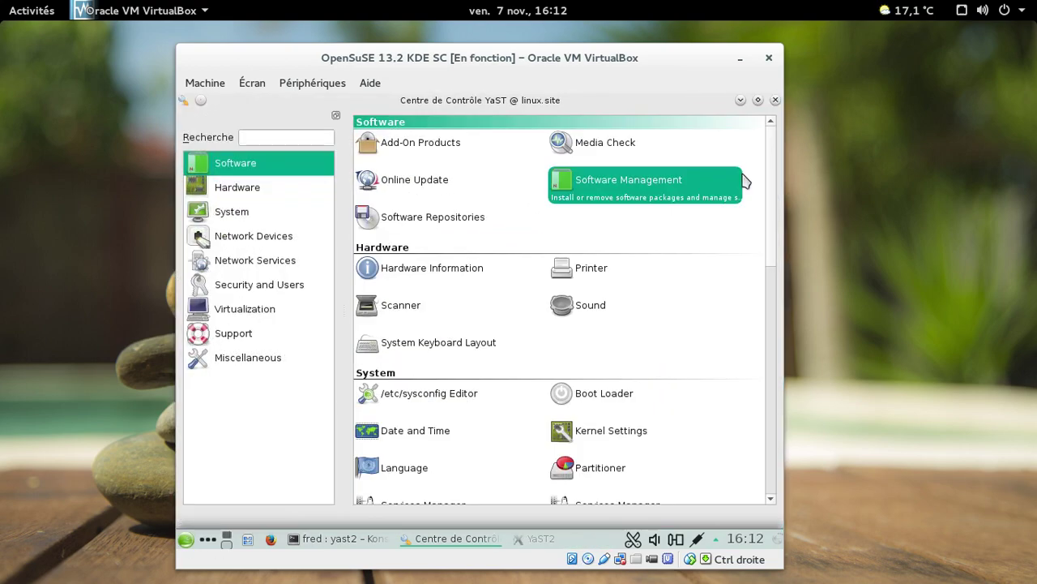
left_click(740, 100)
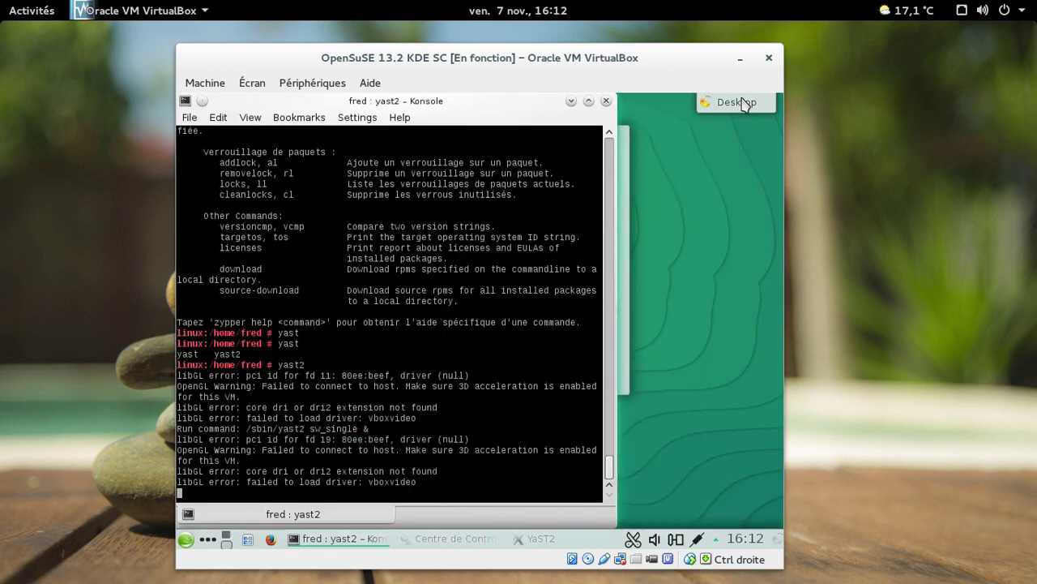
left_click(573, 101)
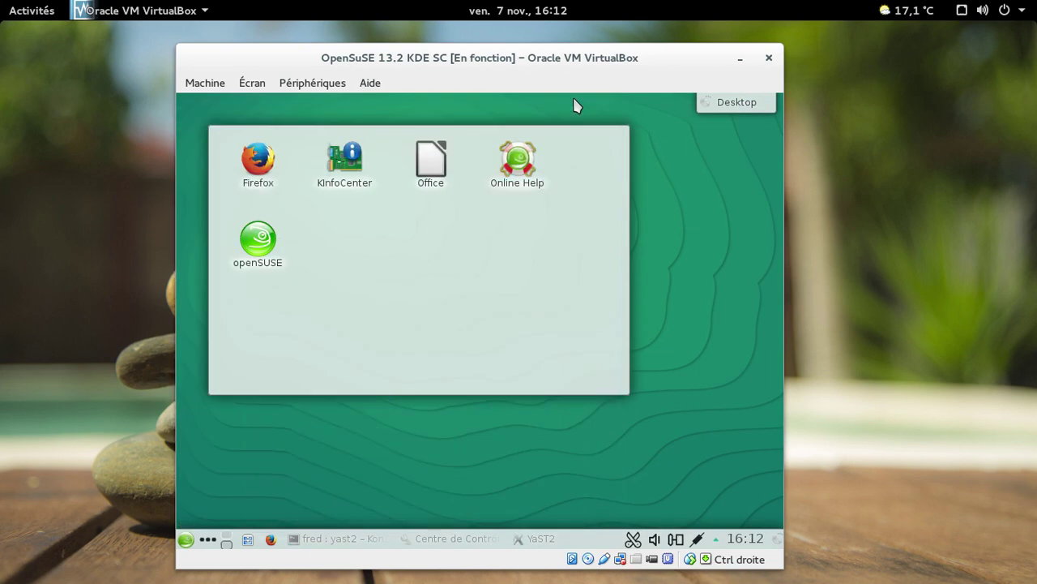
Open KInfoCenter from the desktop, widen its window to examine the hardware information summary, and close it.
left_click(362, 170)
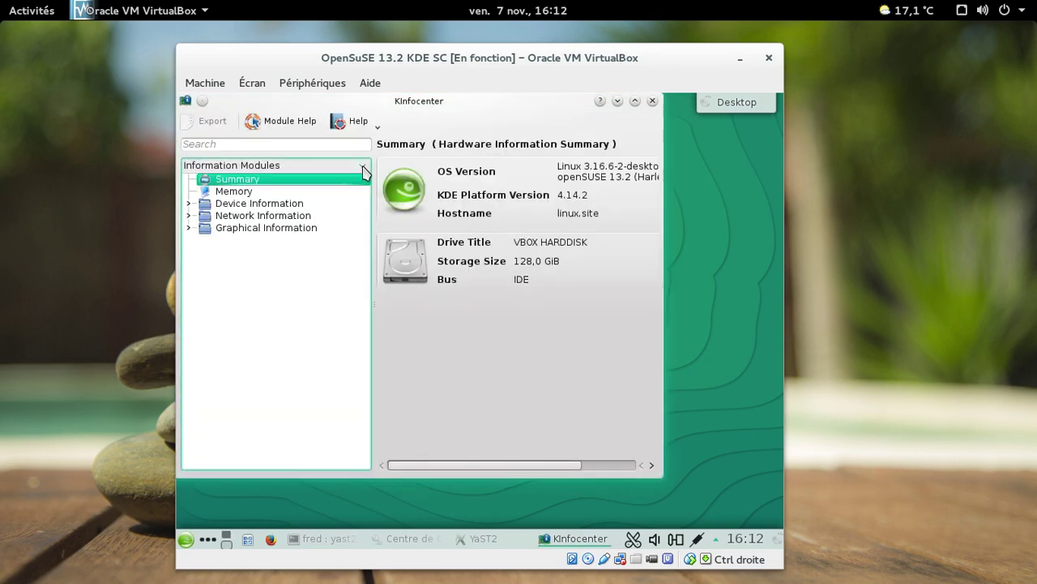
left_click(705, 208)
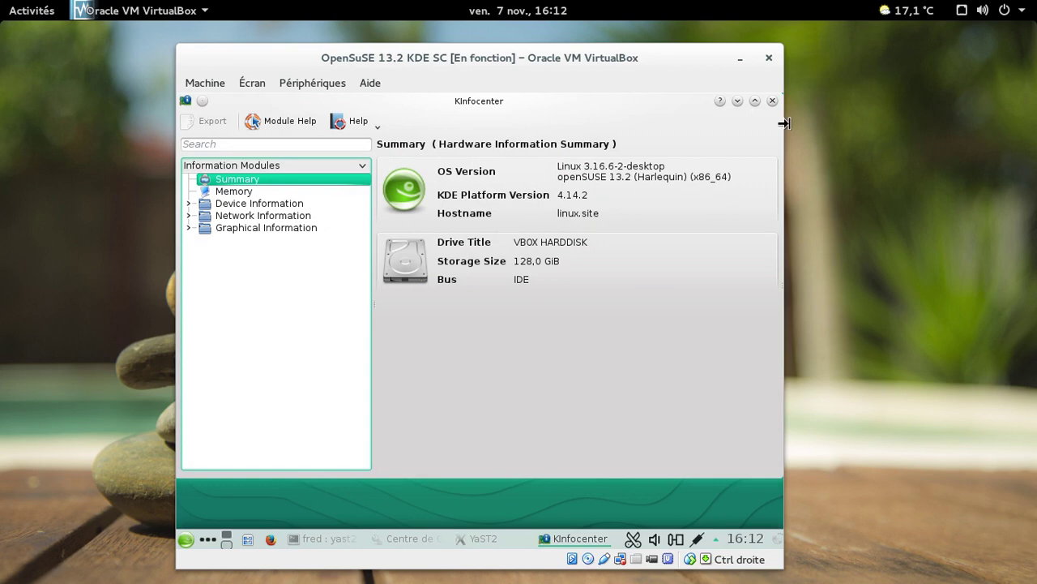
left_click(772, 101)
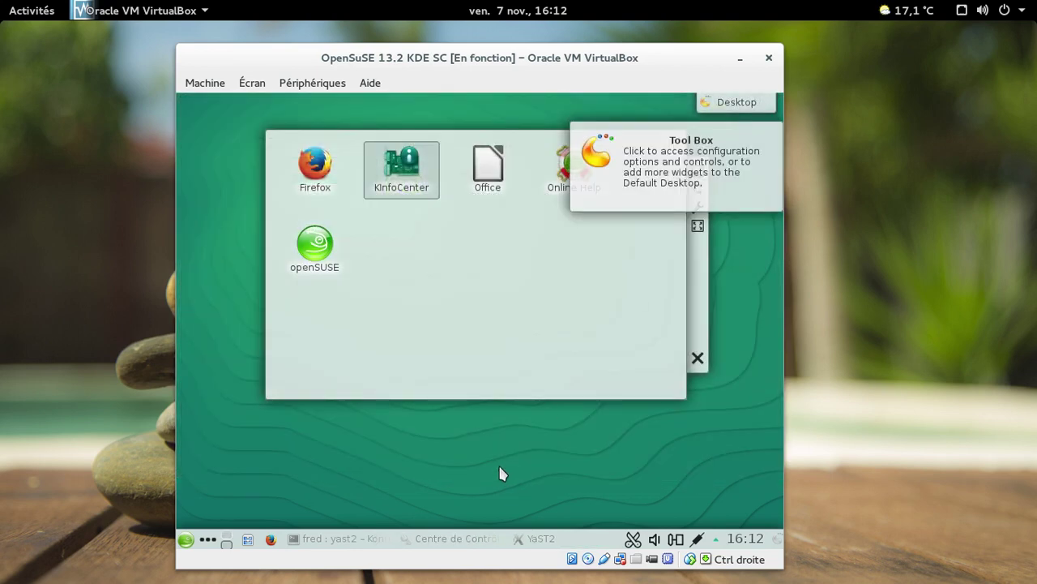
Restore the YaST installation window, close the notification settings without changes, and dismiss the remaining system management notification.
left_click(552, 543)
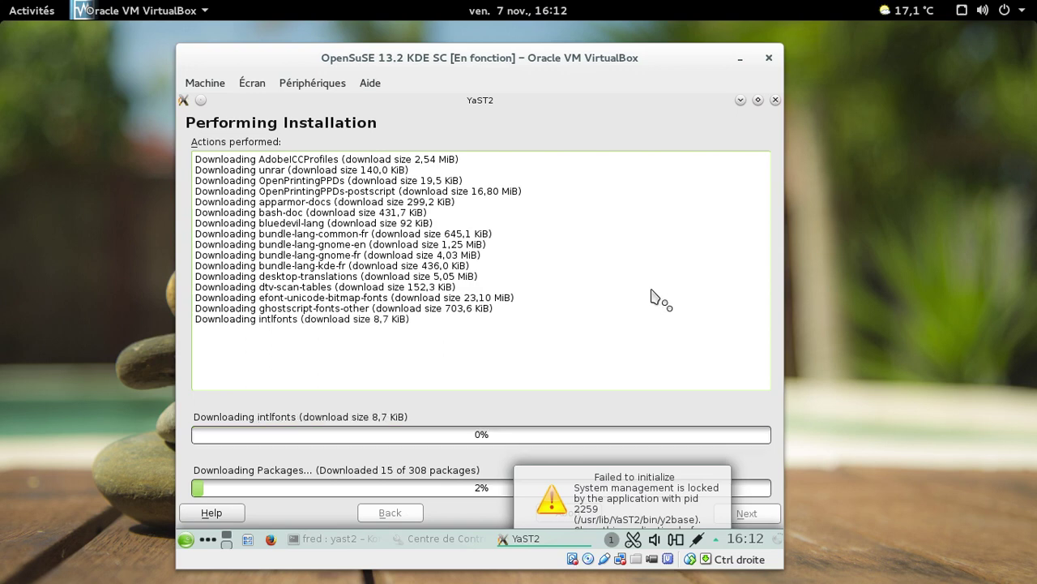
left_click(689, 499)
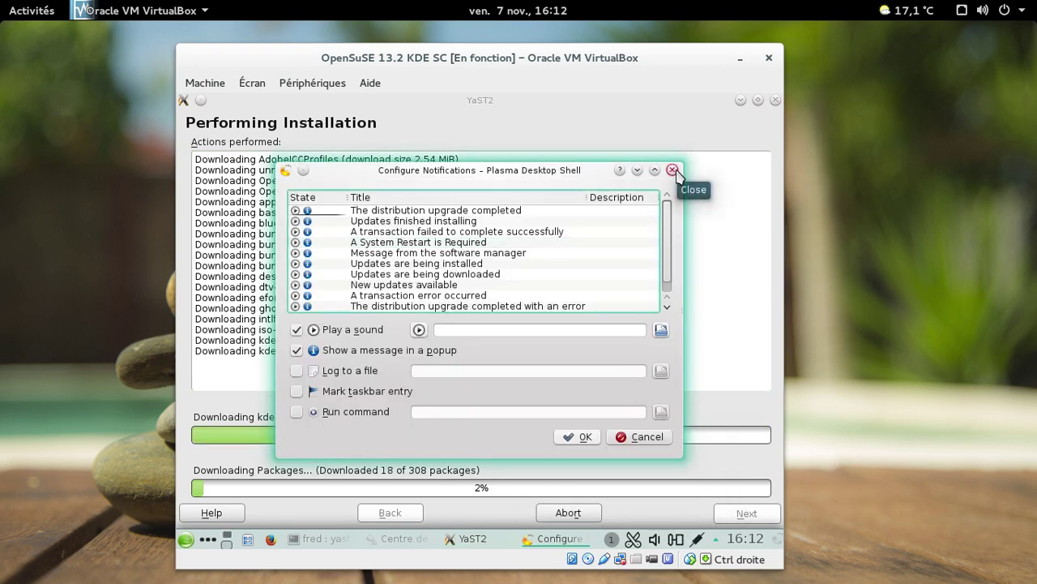
left_click(672, 171)
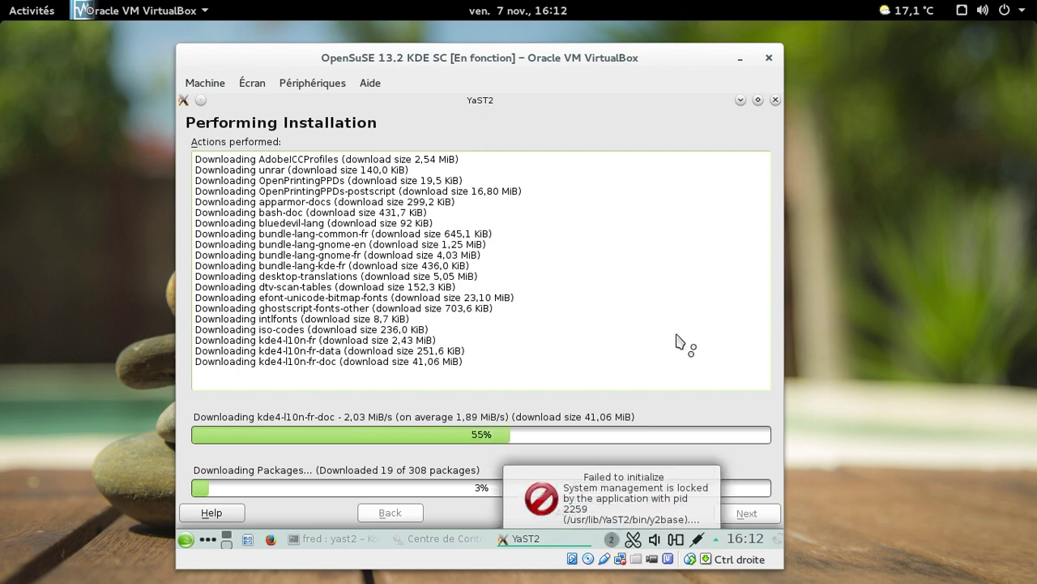
left_click(710, 476)
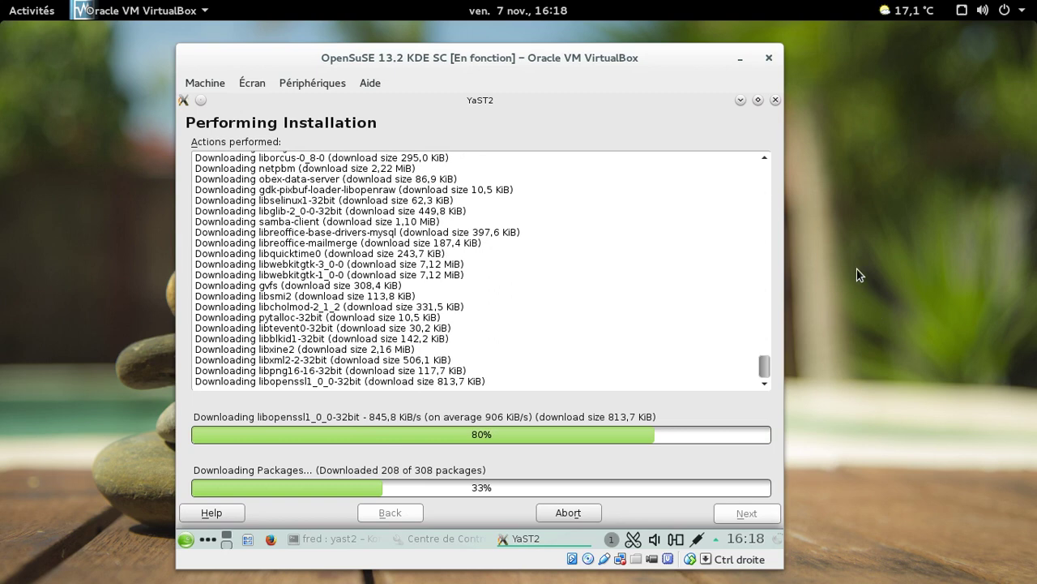
Check the package download progress in the YaST installation window and leave that window minimized.
left_click(739, 101)
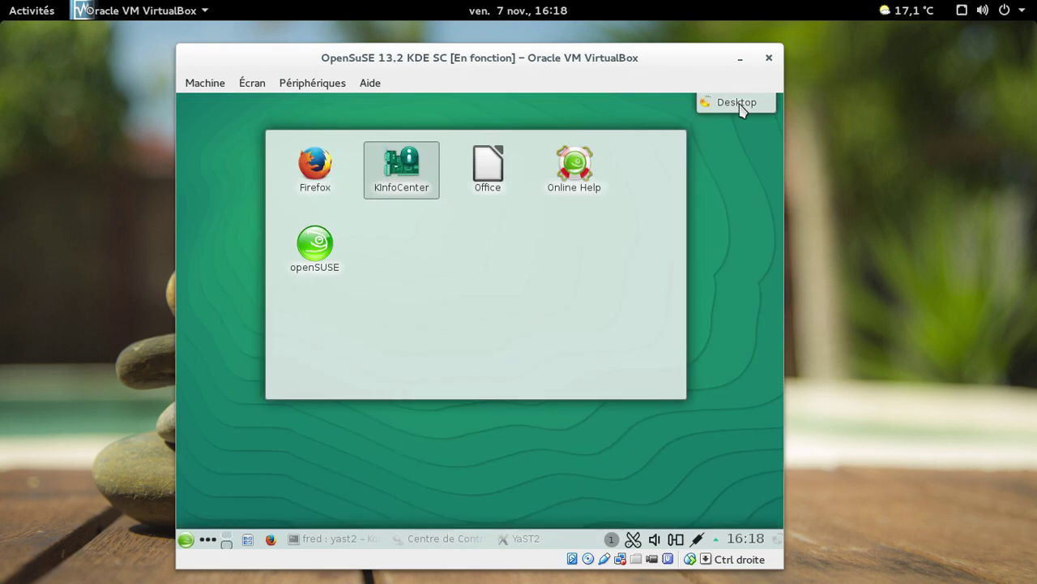
left_click(520, 540)
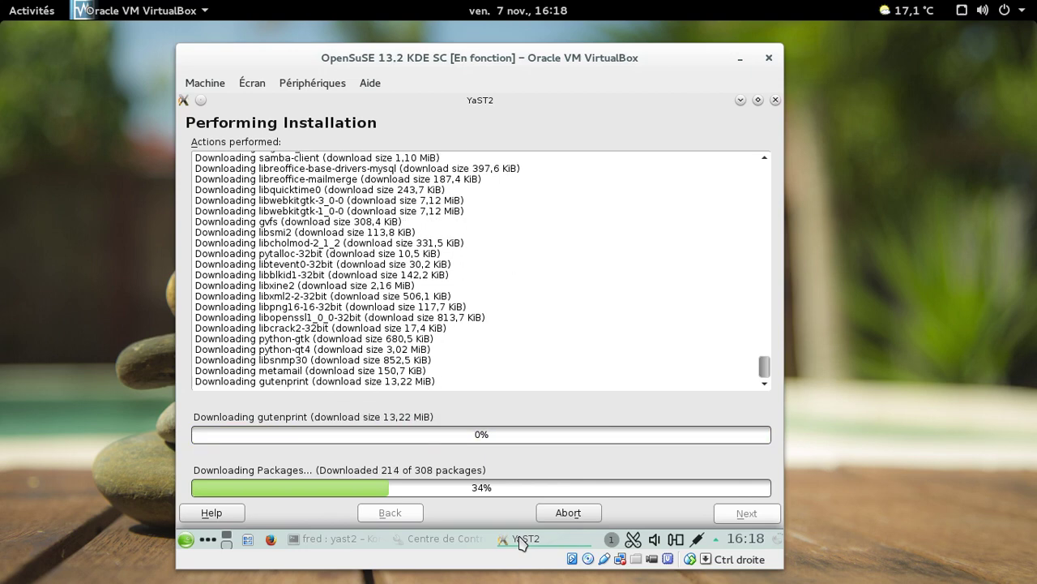
left_click(740, 99)
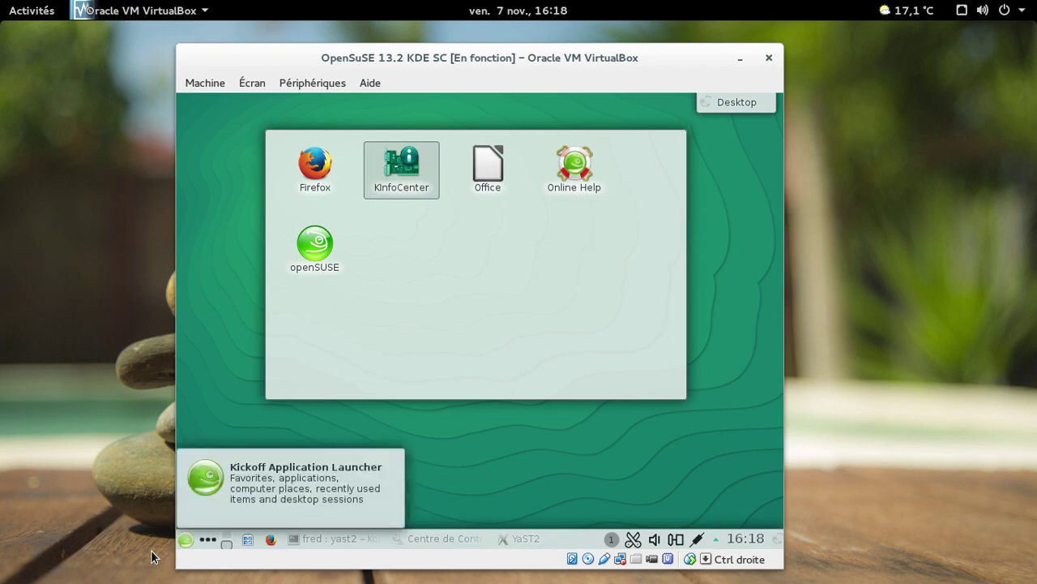
Restore the YaST Control Center, look through its system and network modules, and dismiss the system management notification.
left_click(438, 539)
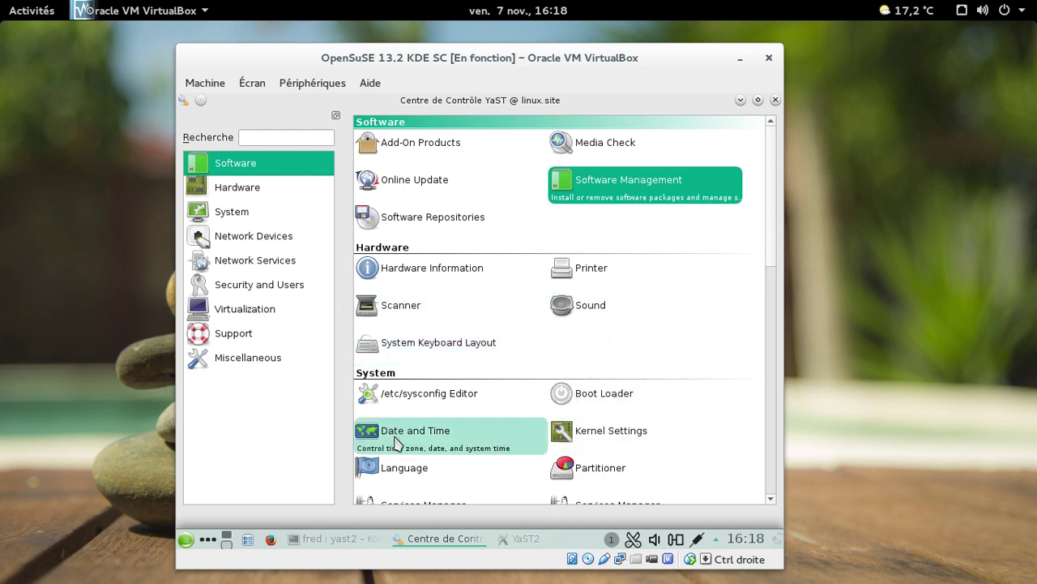
left_click_drag(771, 220, 774, 302)
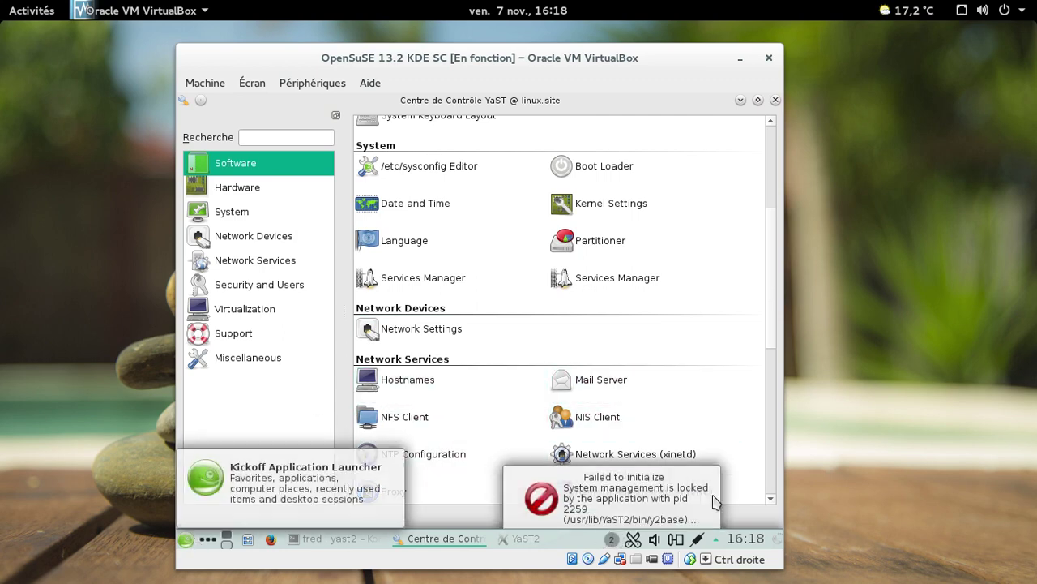
left_click(711, 476)
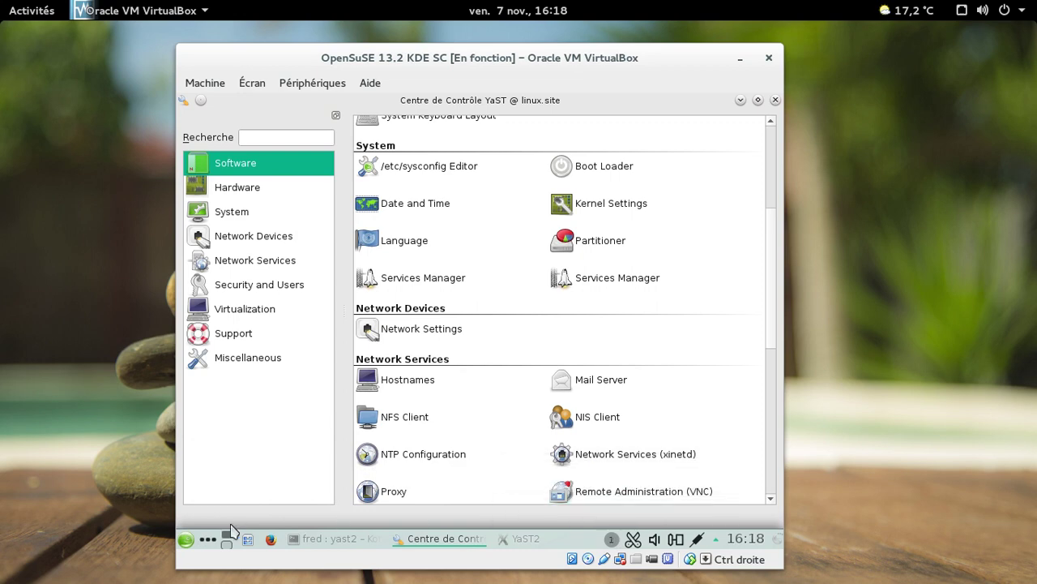
Open Configure Desktop from the application launcher favorites and examine its categories from appearance down to system administration.
left_click(186, 539)
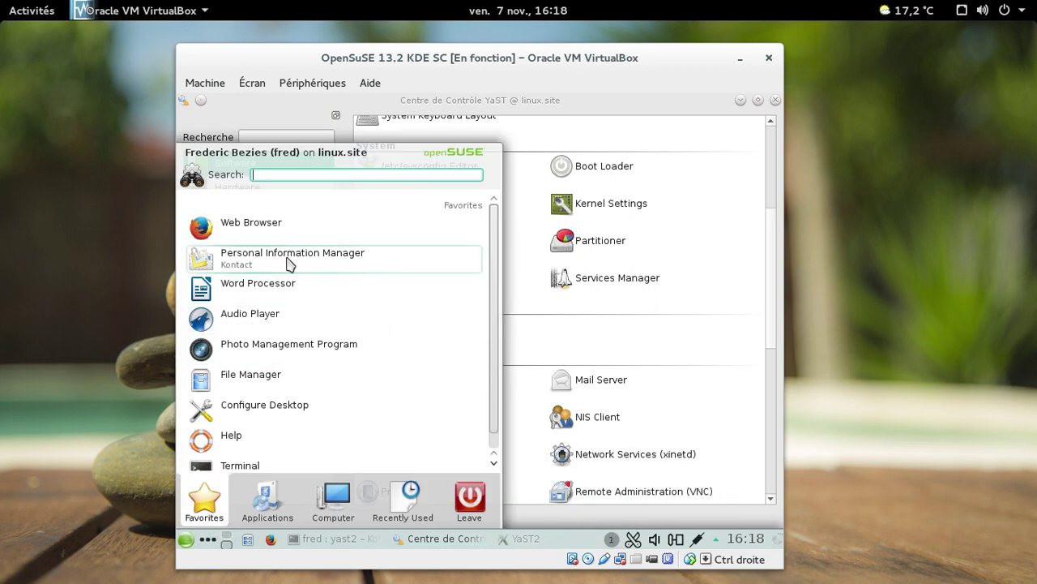
scroll(410, 355, "down", 1)
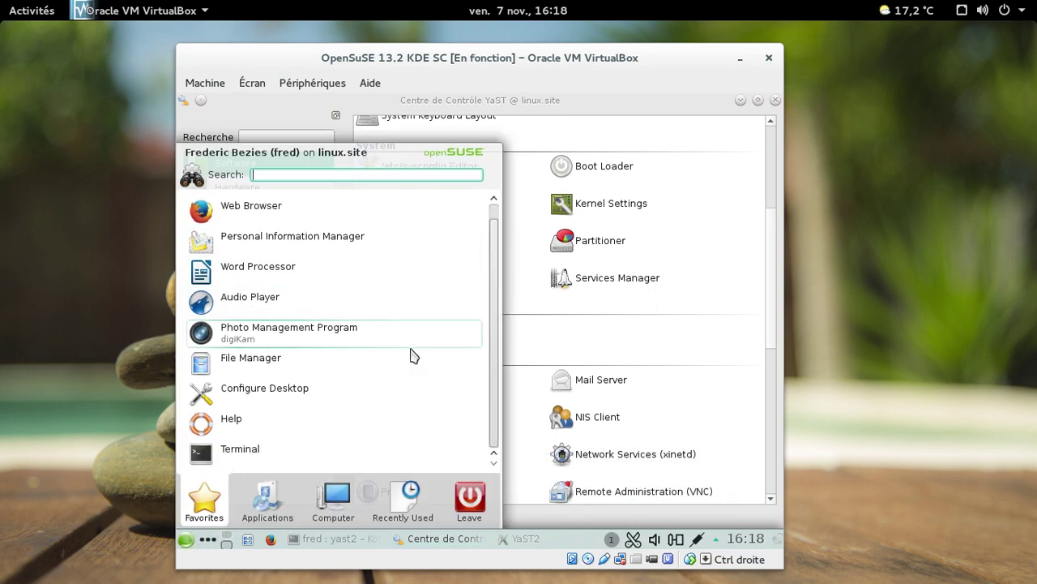
left_click(308, 401)
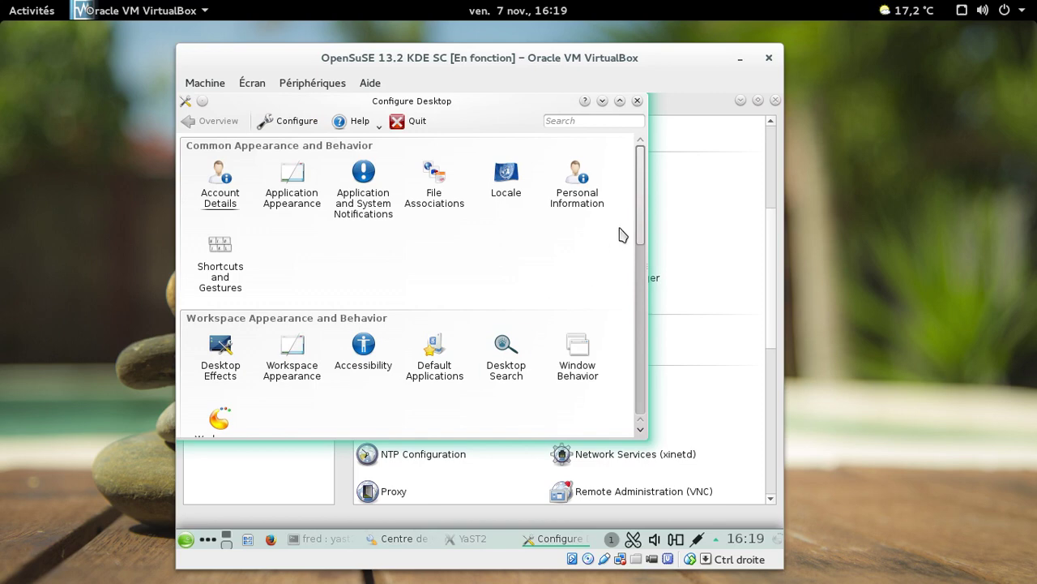
left_click_drag(640, 203, 639, 353)
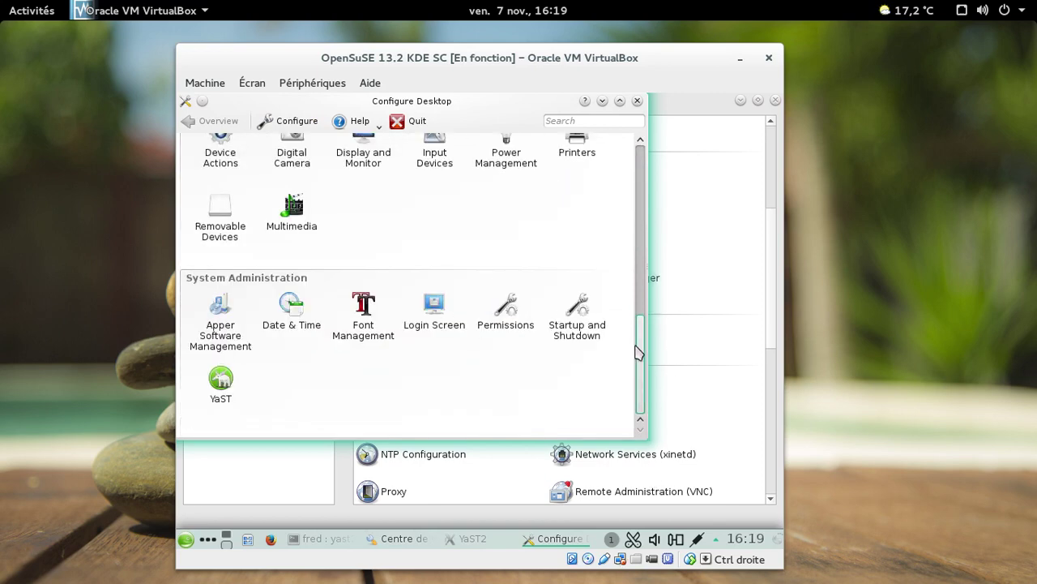
left_click_drag(643, 346, 641, 276)
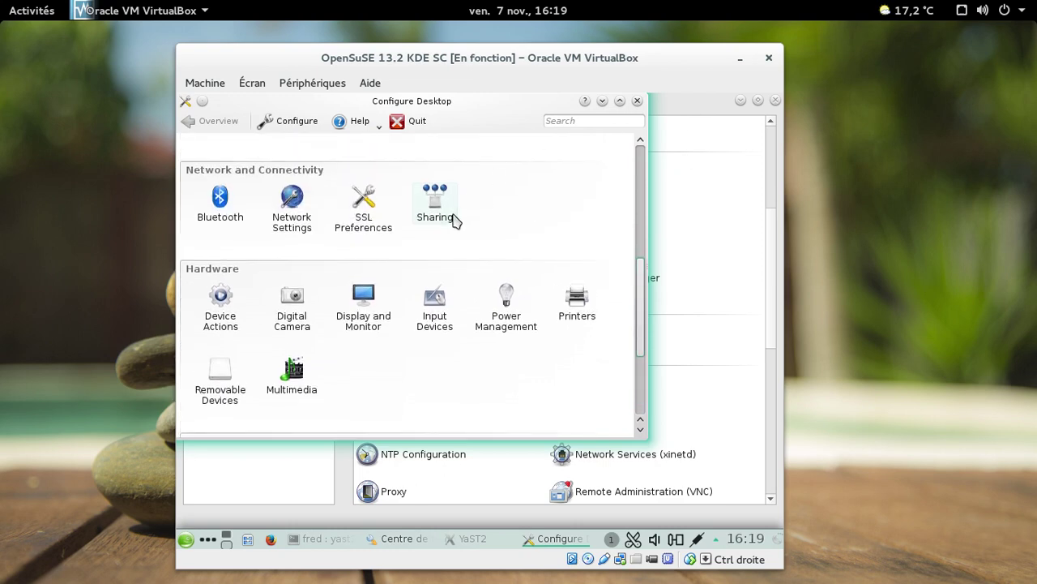
Return to the YaST Control Center to review its Software and Hardware modules, and minimize the SimpleScreenRecorder window.
left_click(707, 109)
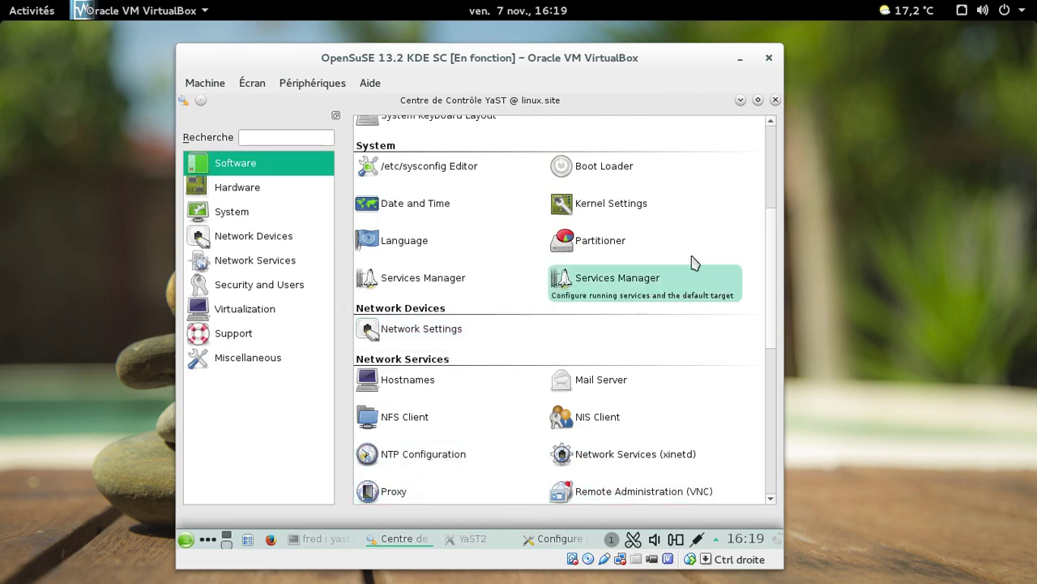
scroll(560, 276, "up", 3)
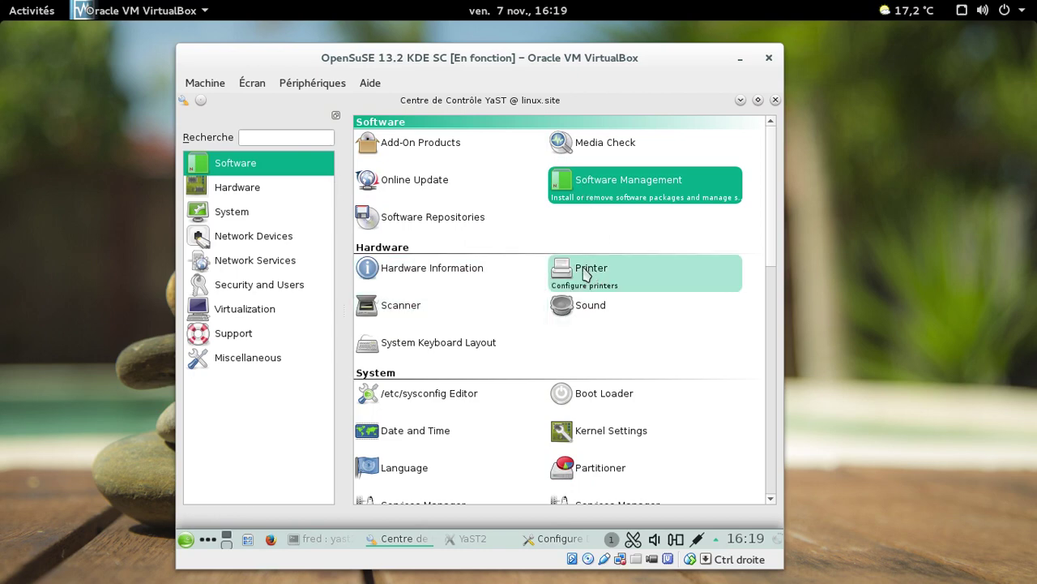
key("alt+Tab")
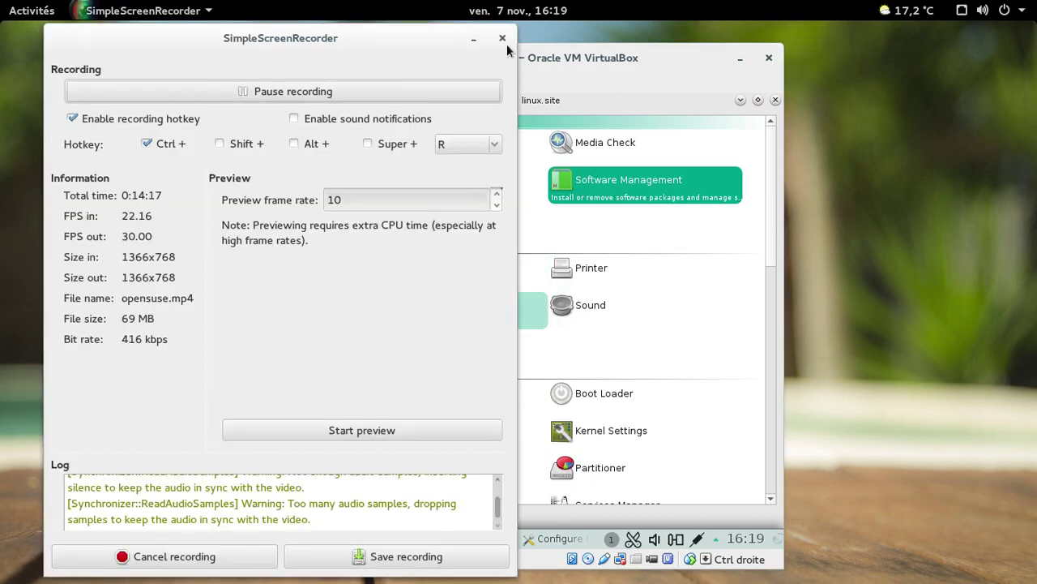
left_click(475, 39)
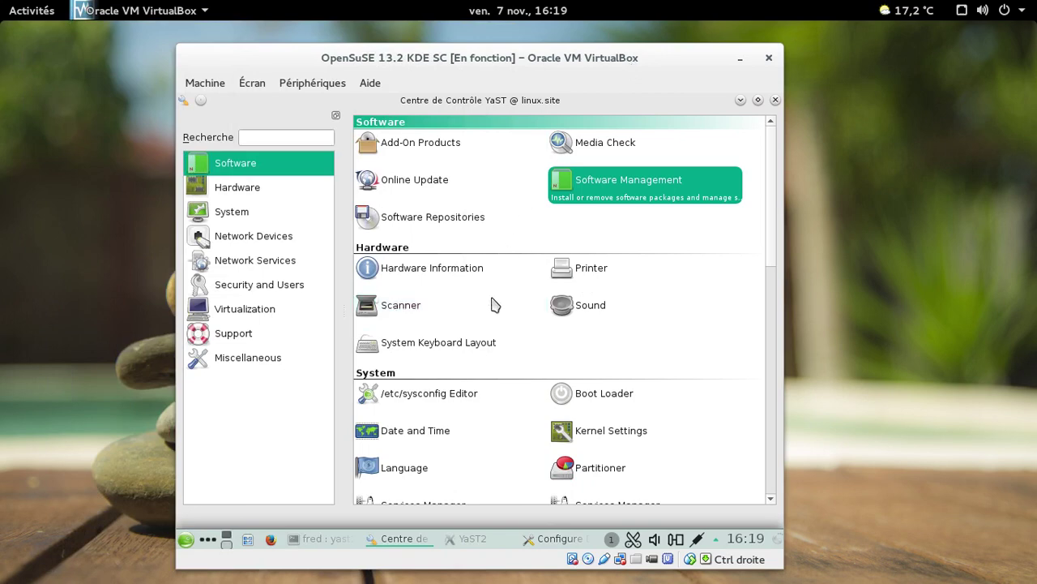
Bring Configure Desktop forward and examine its appearance, workspace, network, hardware and system administration settings.
left_click(551, 539)
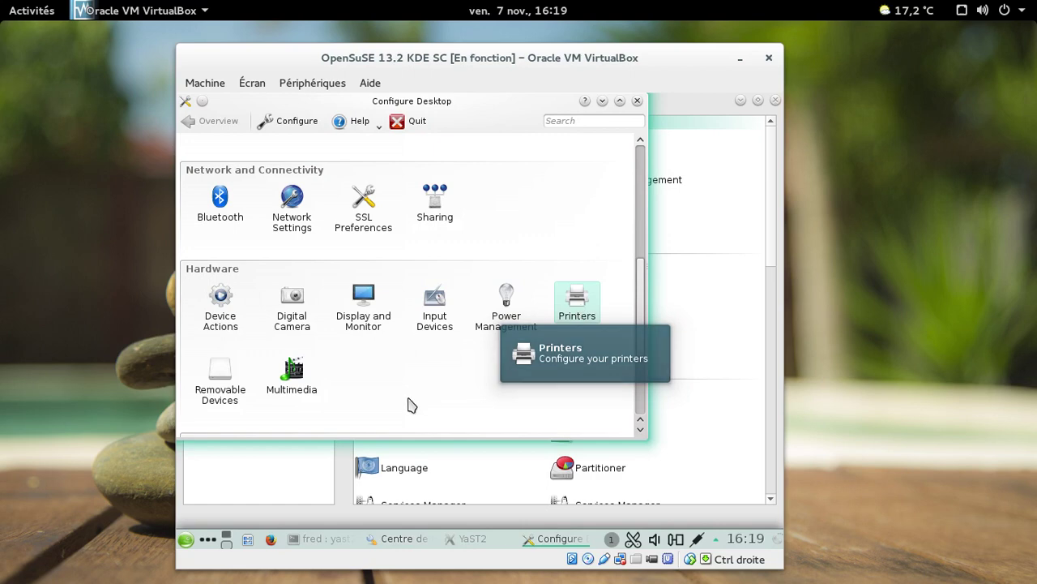
scroll(527, 354, "down", 3)
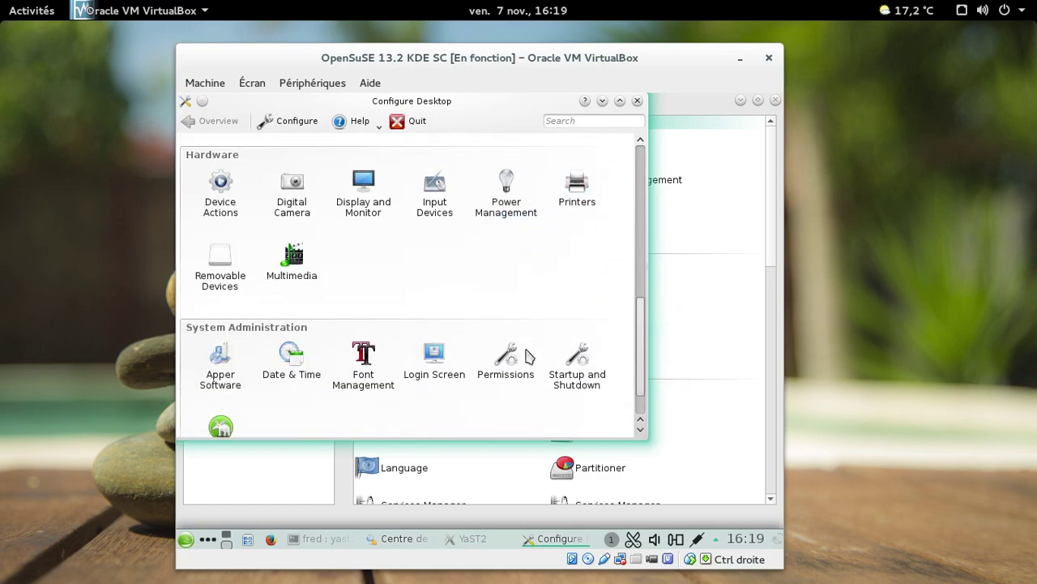
scroll(527, 354, "down", 1)
scroll(528, 355, "up", 4)
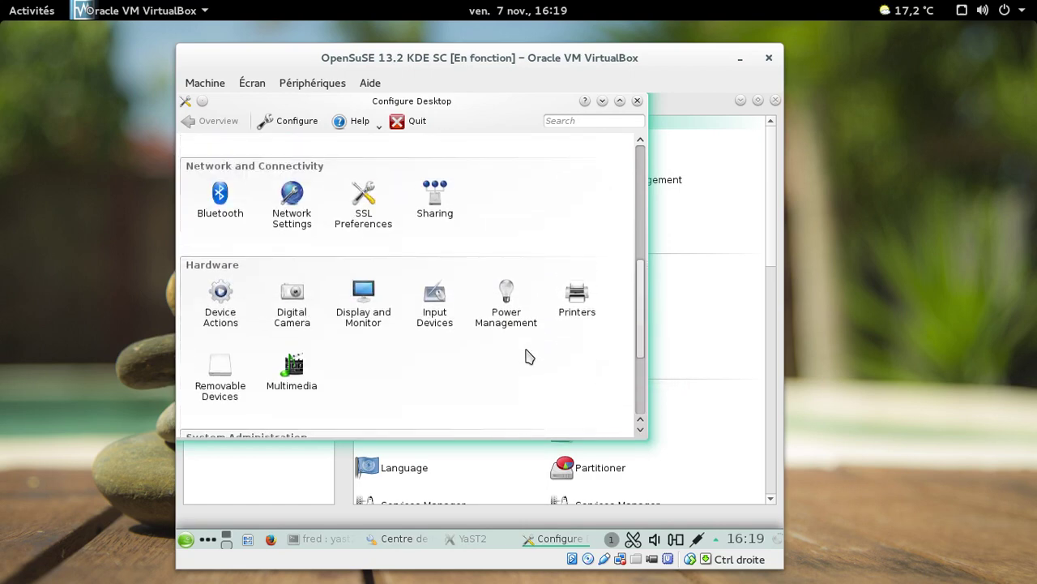
scroll(527, 354, "up", 5)
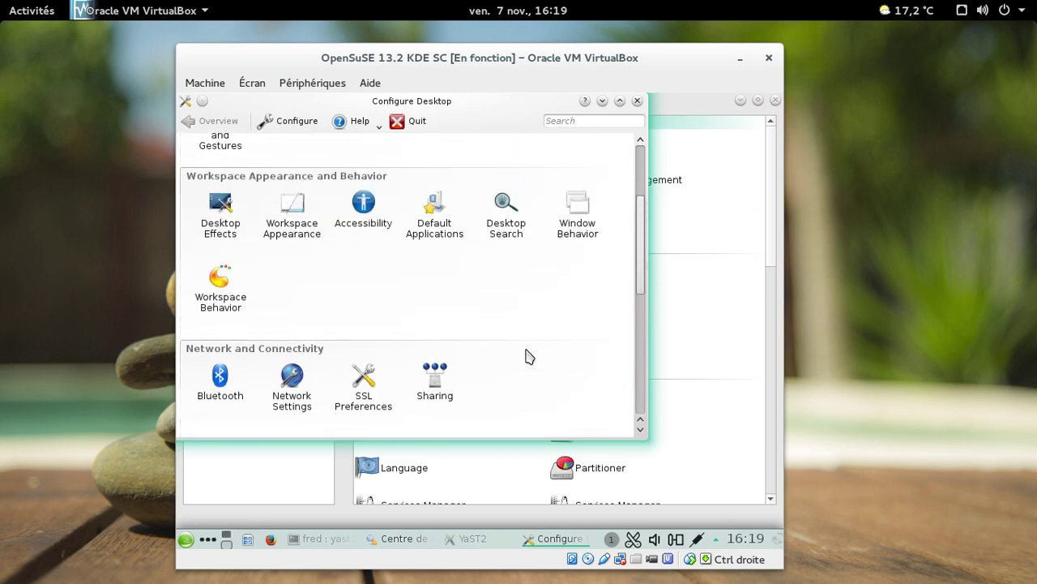
scroll(526, 354, "up", 3)
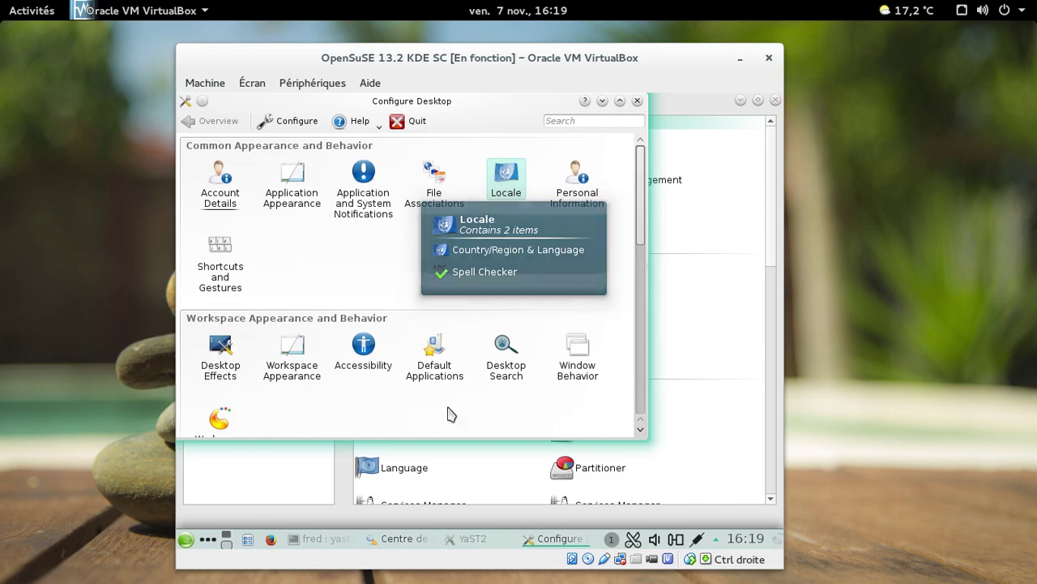
scroll(530, 242, "down", 2)
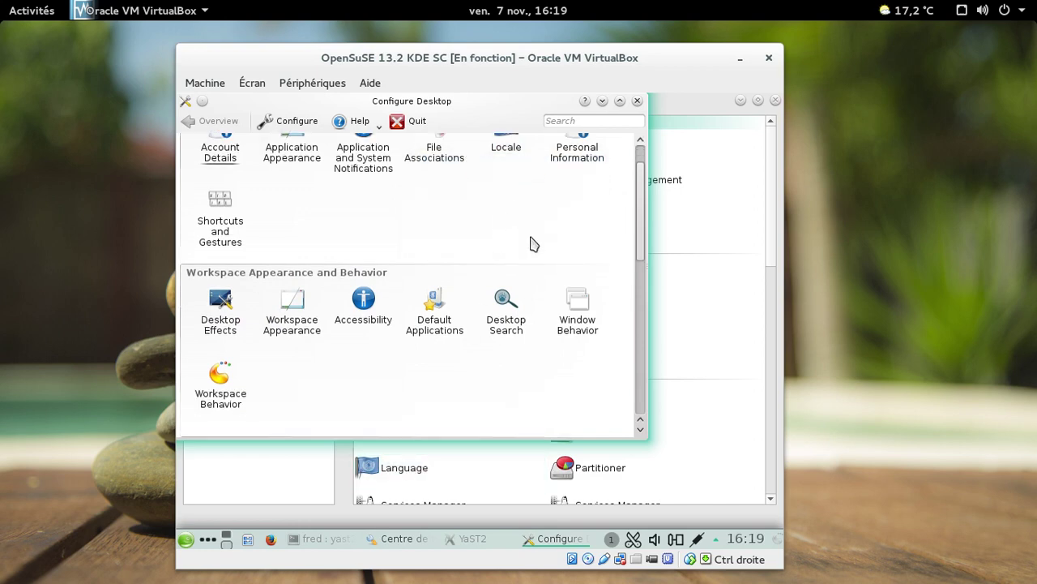
scroll(534, 243, "down", 5)
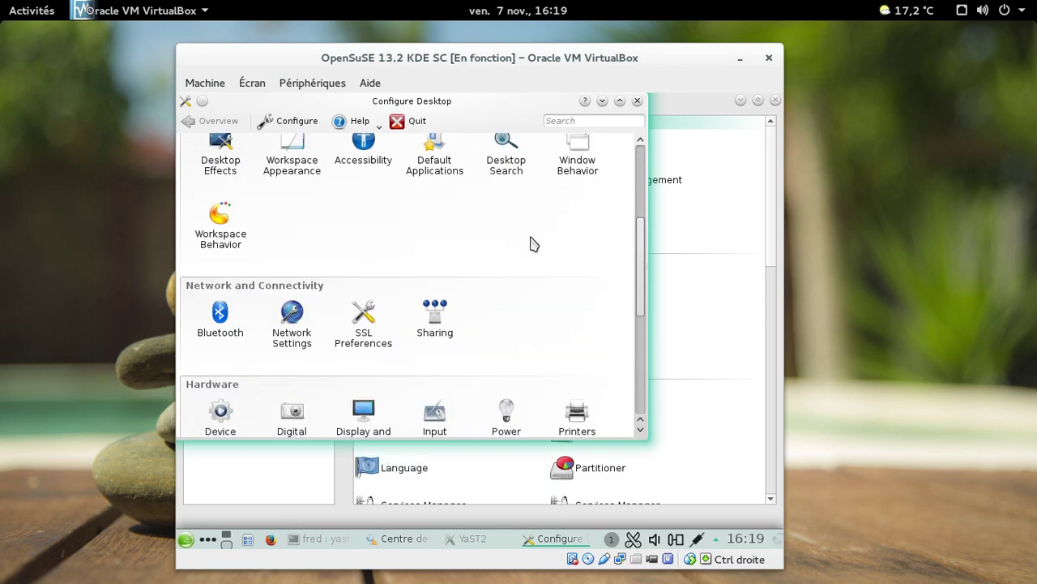
scroll(533, 243, "down", 1)
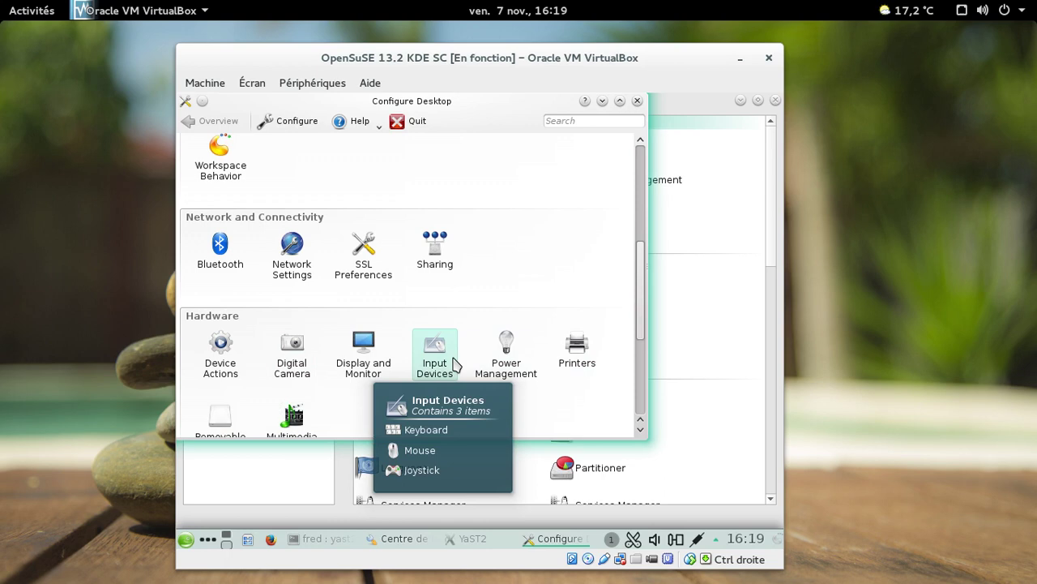
Launch the Boot Loader module from YaST, and compare Configure Desktop's hardware settings with the YaST network and security modules.
left_click(702, 389)
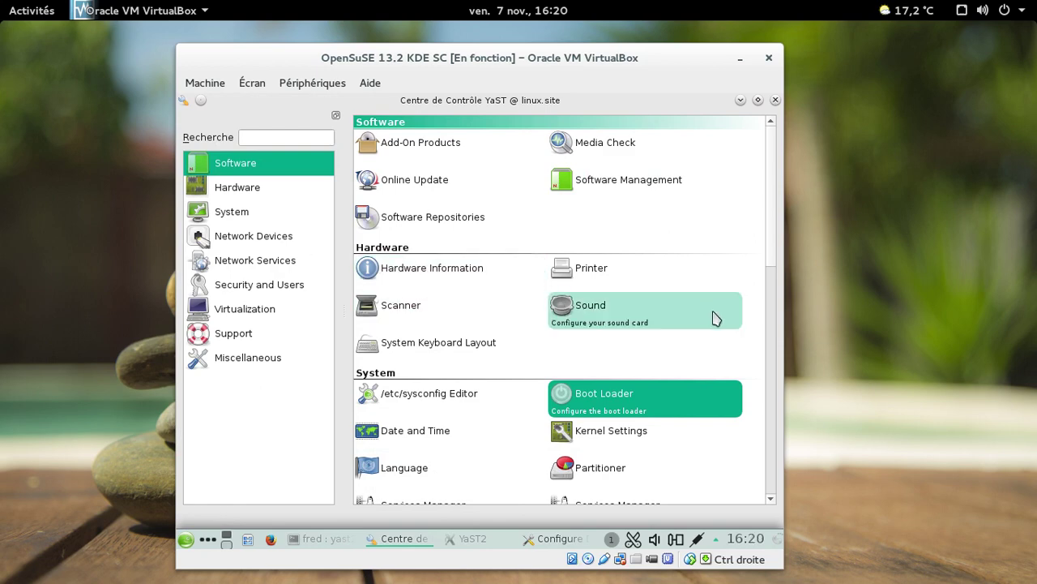
left_click(543, 541)
scroll(544, 390, "down", 1)
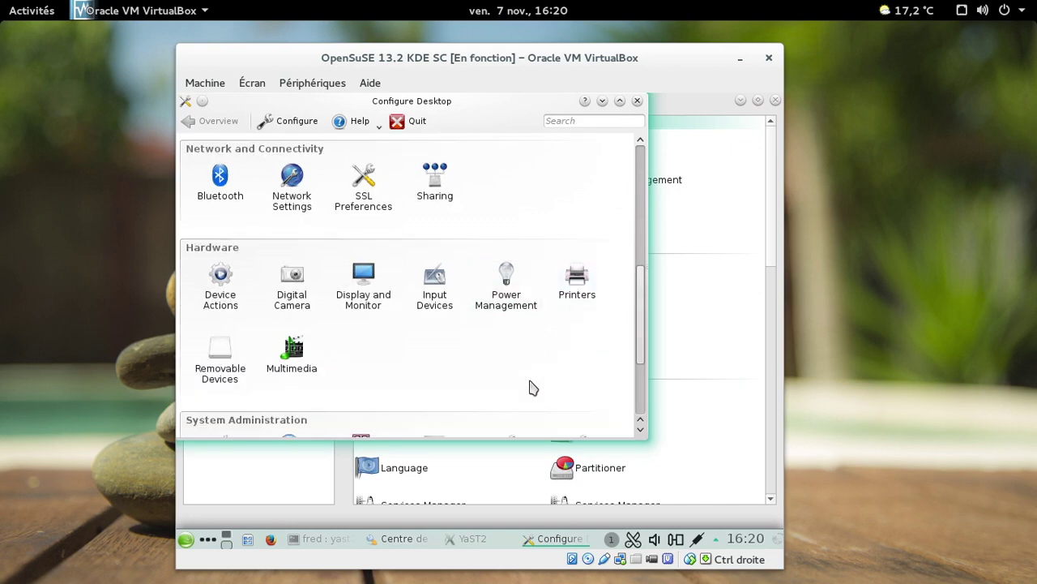
mouse_move(294, 378)
left_click_drag(770, 254, 759, 399)
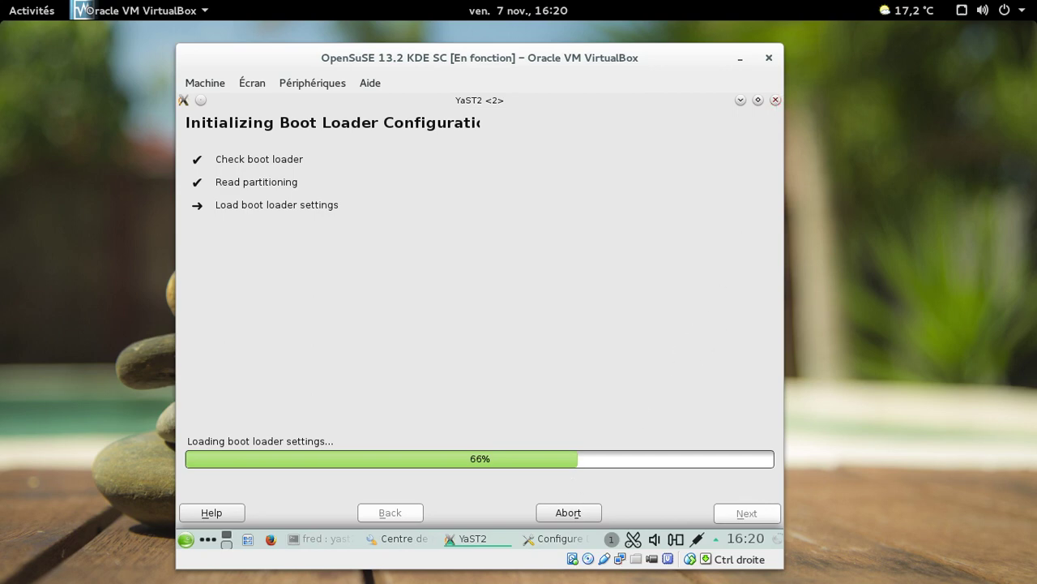
Check the package download progress in the YaST installation window, and cancel the Boot Loader settings without changes.
left_click(474, 539)
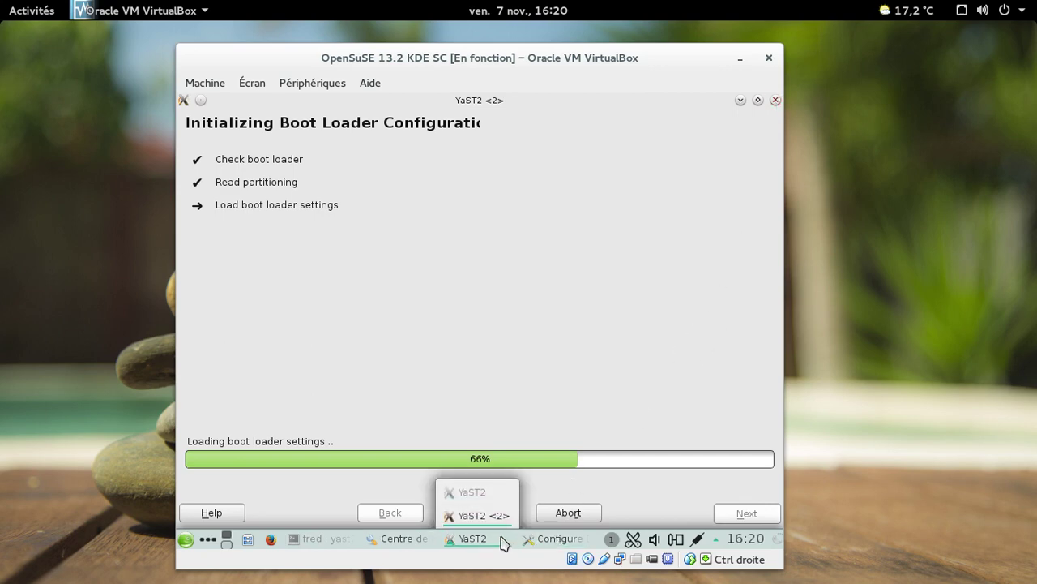
left_click(473, 493)
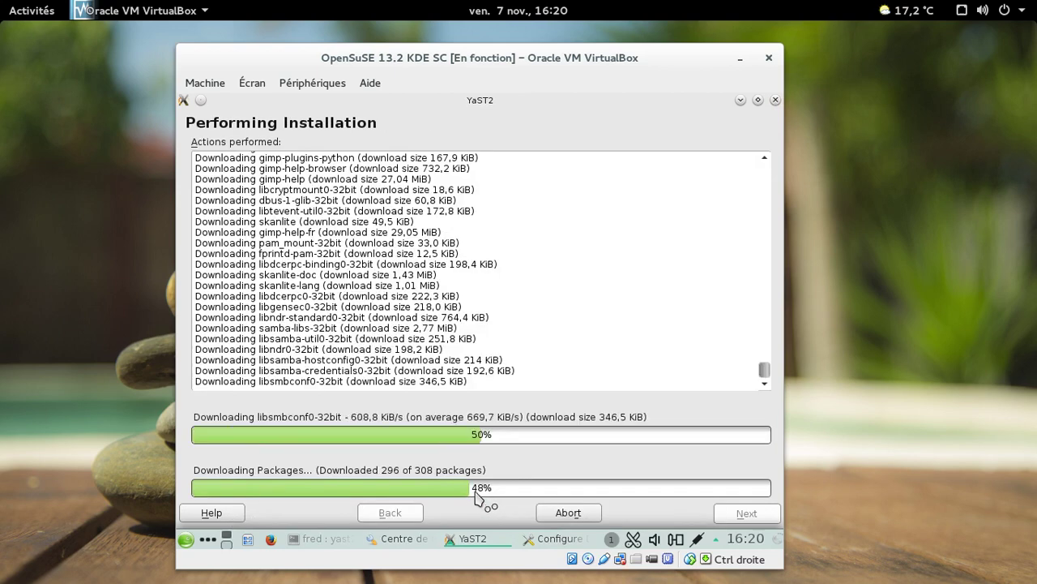
left_click(559, 539)
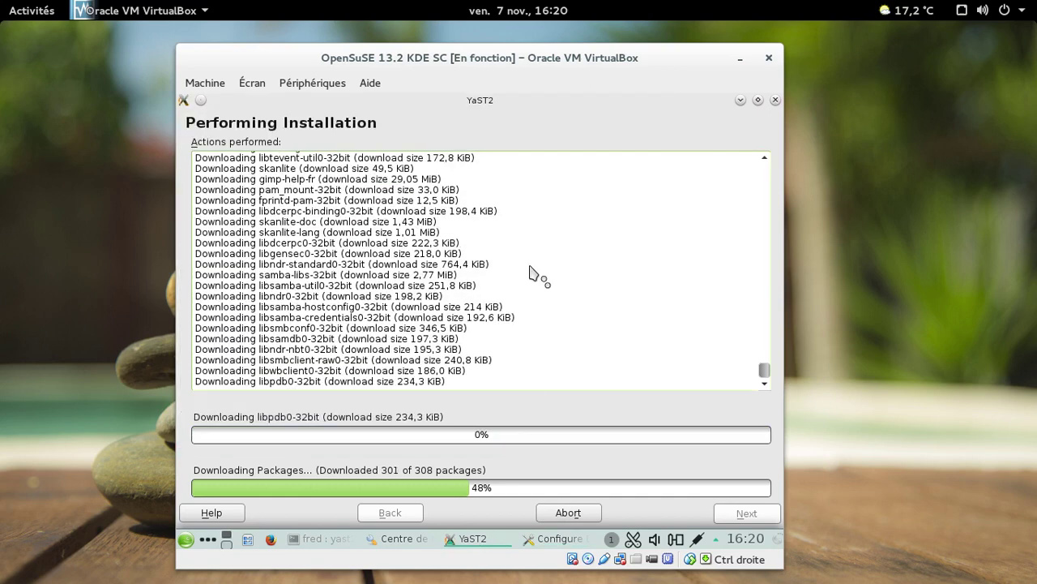
left_click(501, 539)
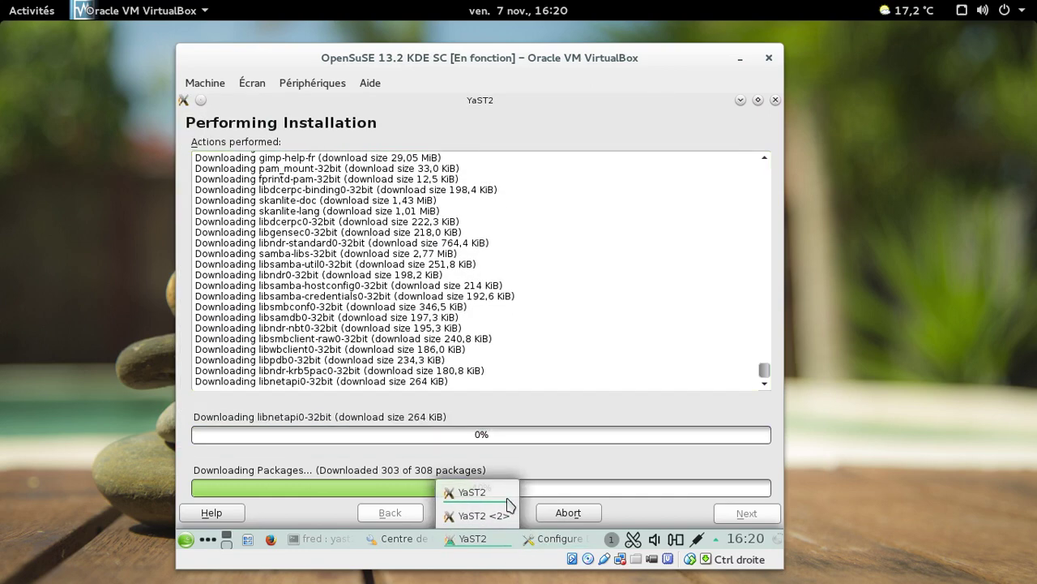
left_click(502, 514)
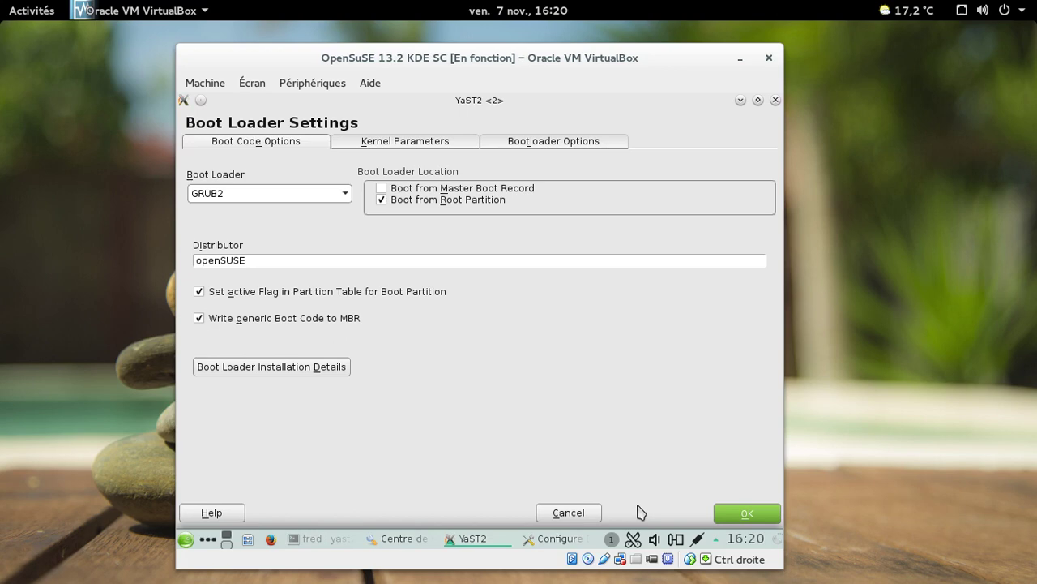
left_click(581, 515)
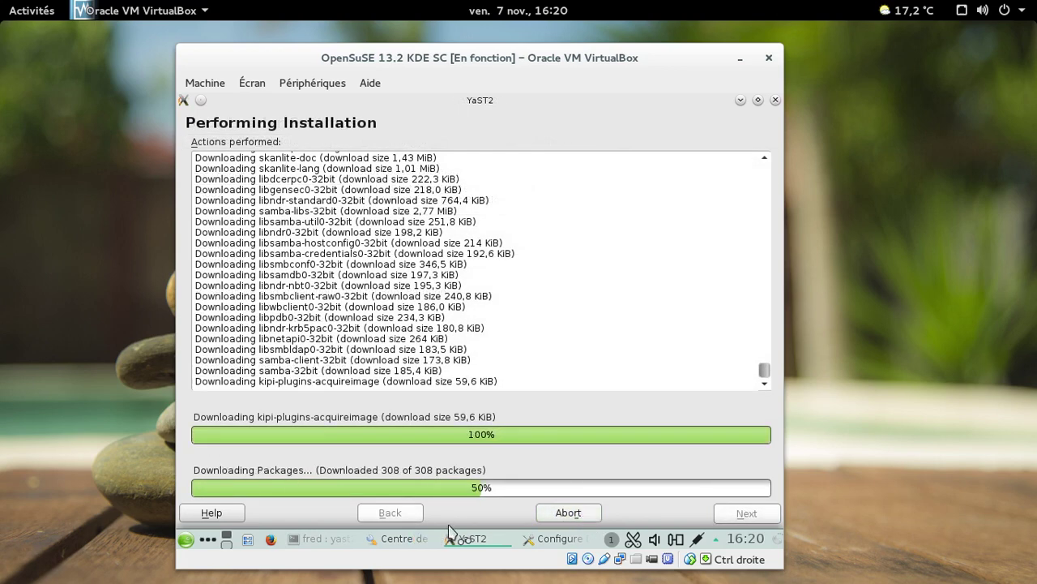
Compare the YaST Control Center modules with Configure Desktop's hardware and administration categories, and return to the YaST installation window.
left_click(397, 539)
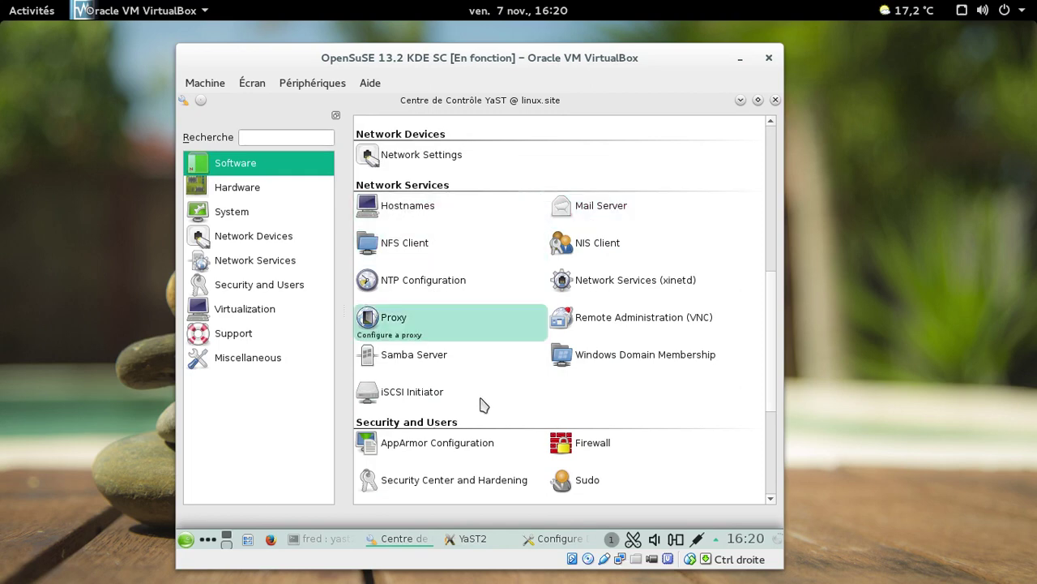
scroll(703, 264, "up", 5)
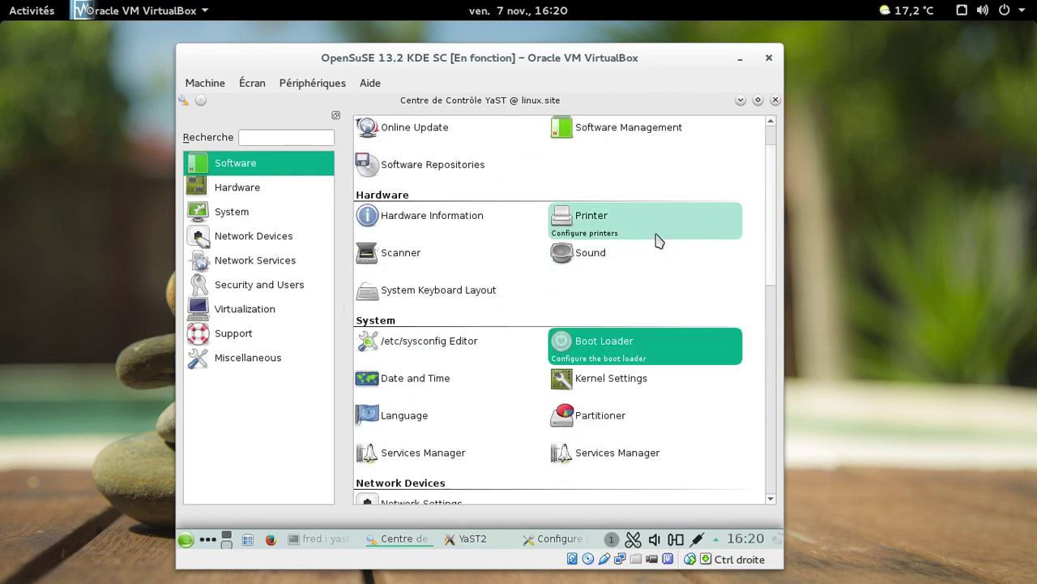
left_click(554, 538)
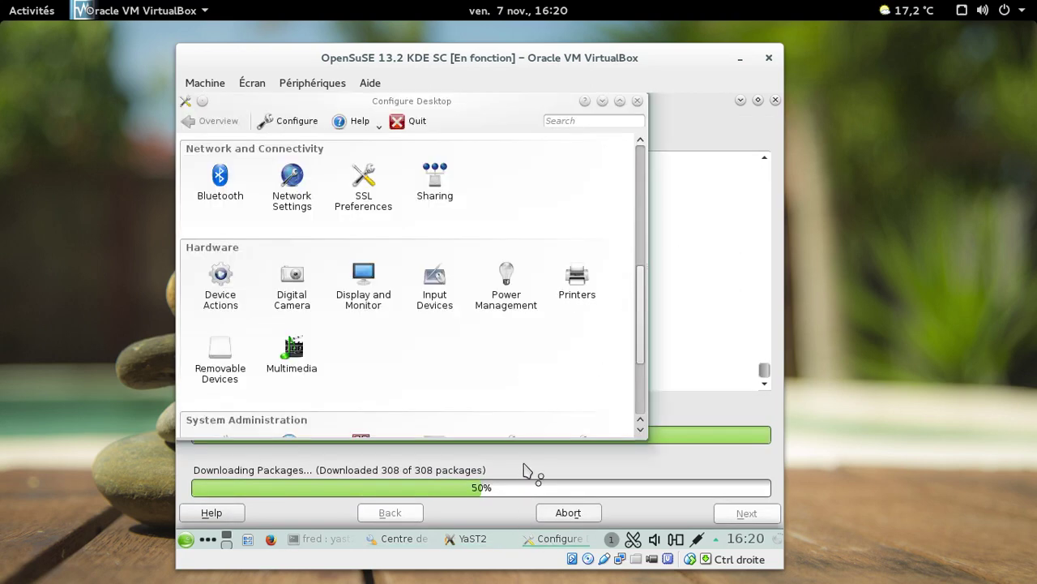
scroll(371, 324, "down", 2)
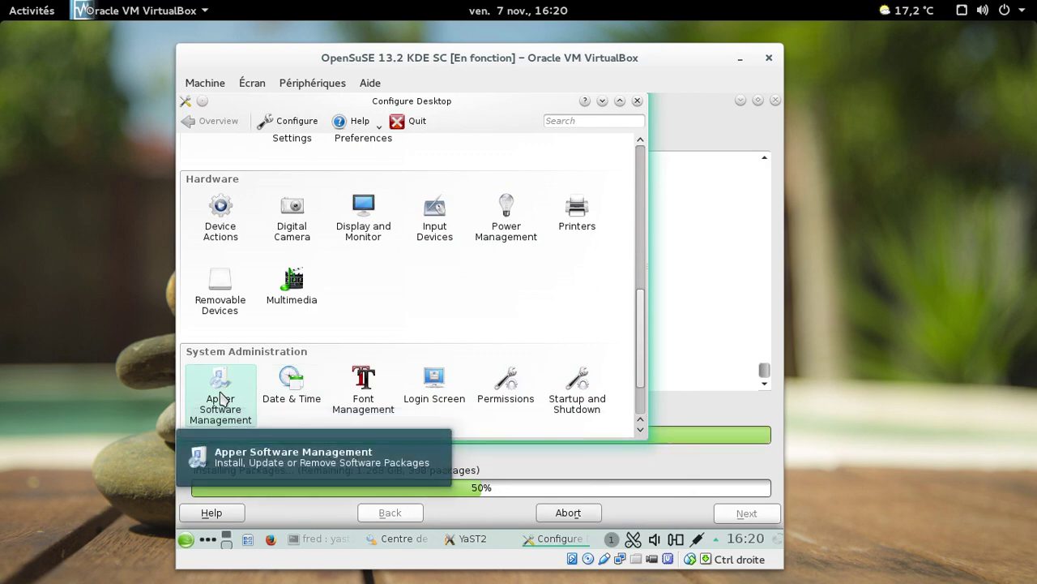
scroll(531, 267, "up", 2)
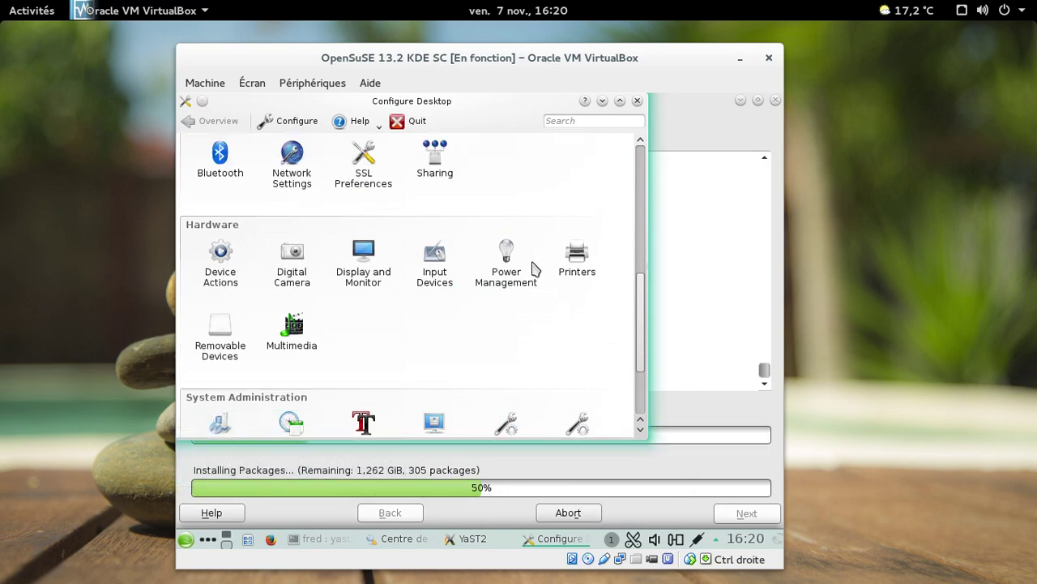
scroll(533, 267, "up", 2)
left_click(476, 545)
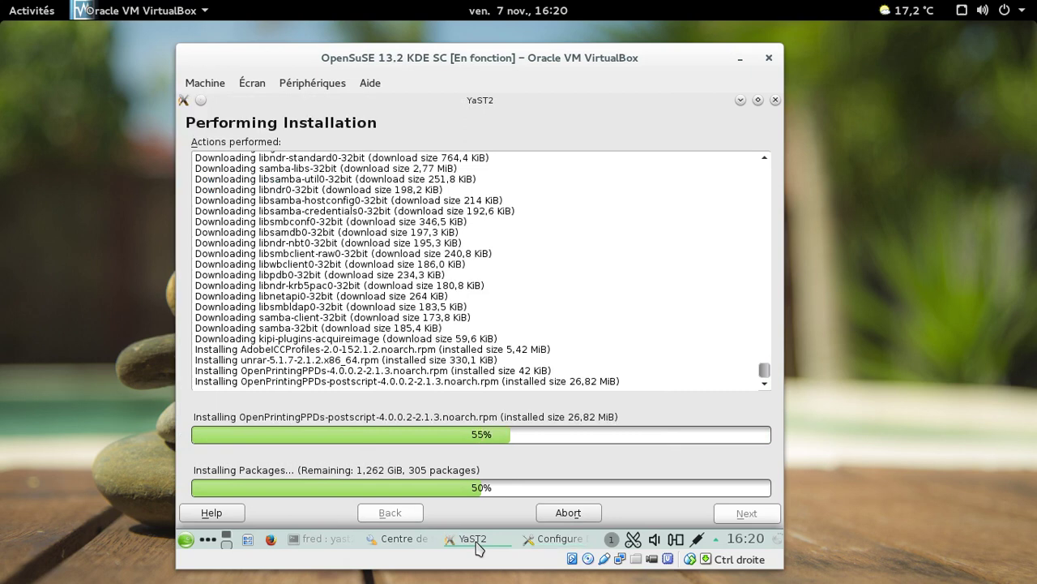
Examine the YaST Control Center modules from Software through Miscellaneous, and close the Control Center.
left_click(413, 538)
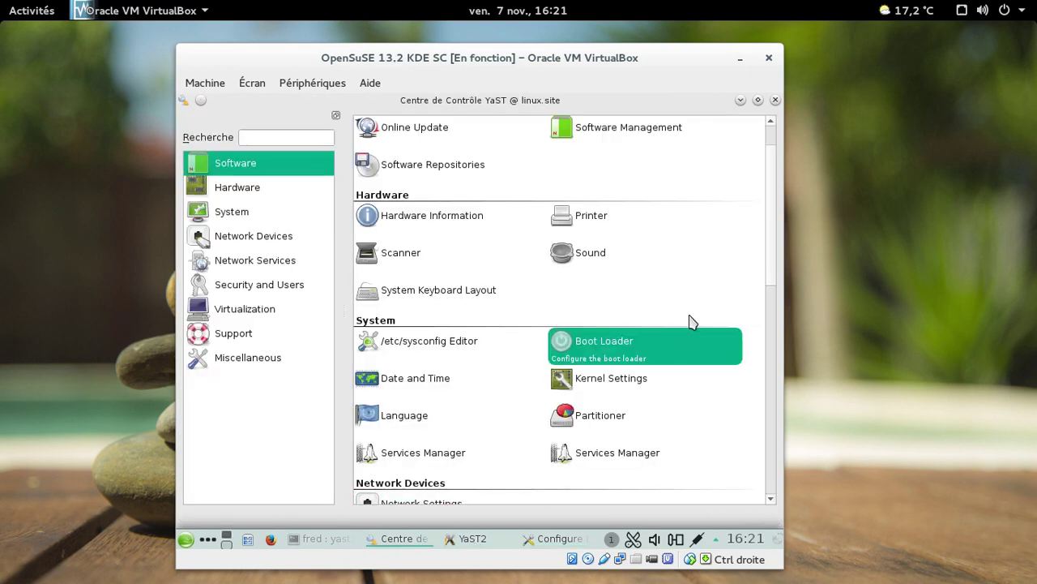
scroll(690, 322, "down", 5)
scroll(690, 321, "up", 5)
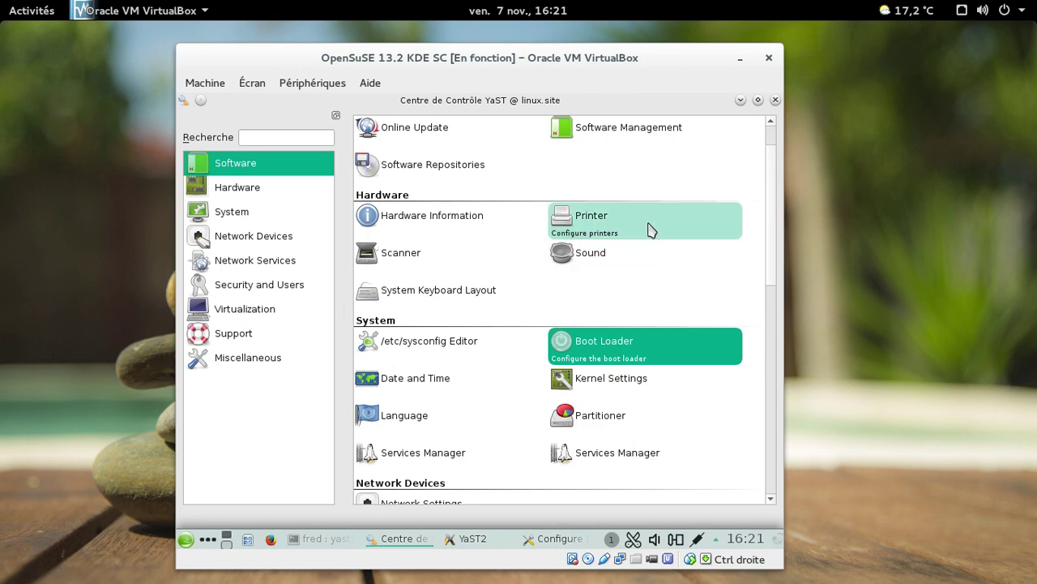
scroll(651, 231, "down", 6)
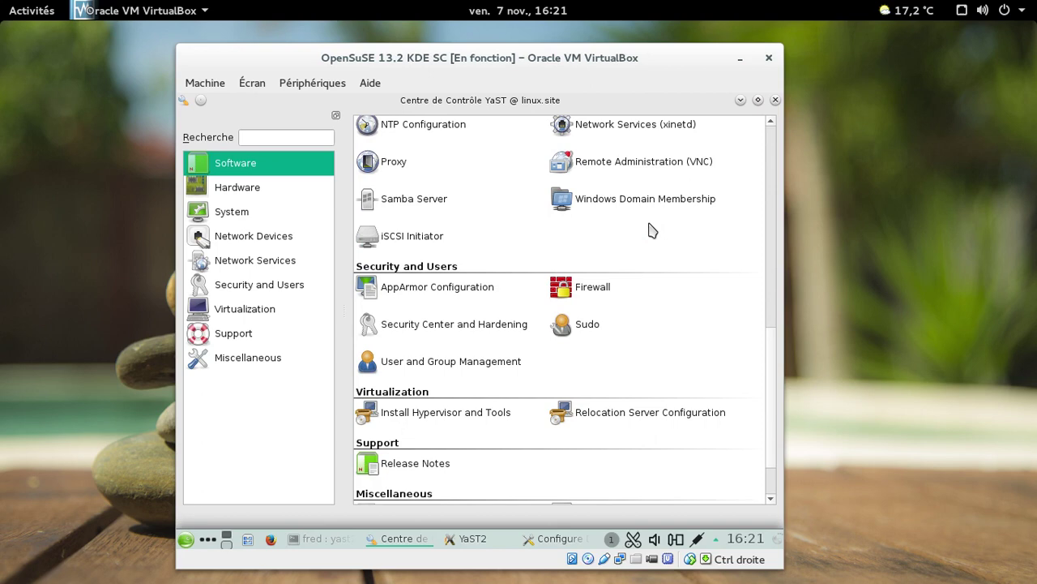
scroll(651, 230, "up", 8)
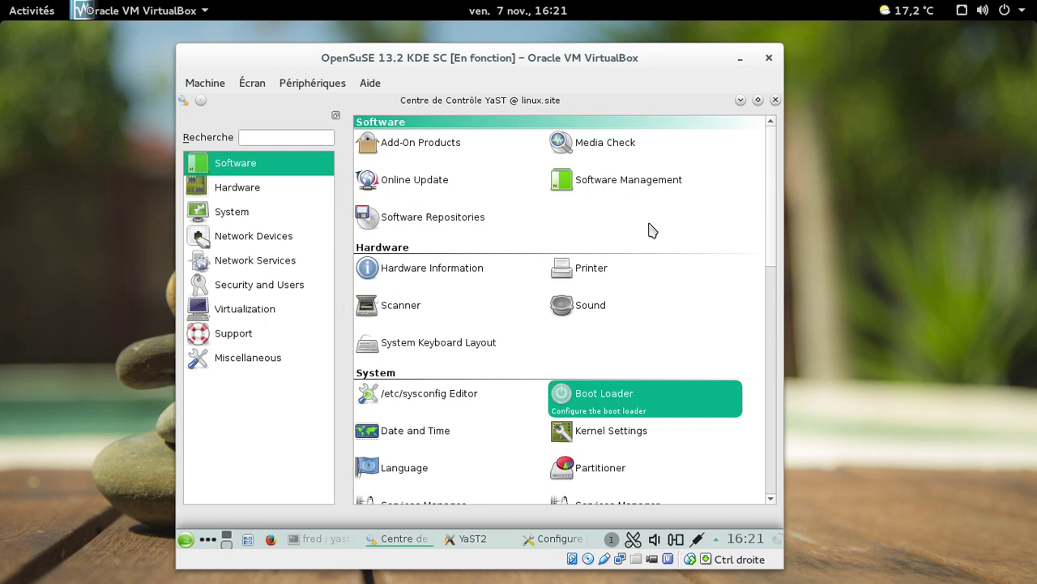
scroll(651, 230, "down", 6)
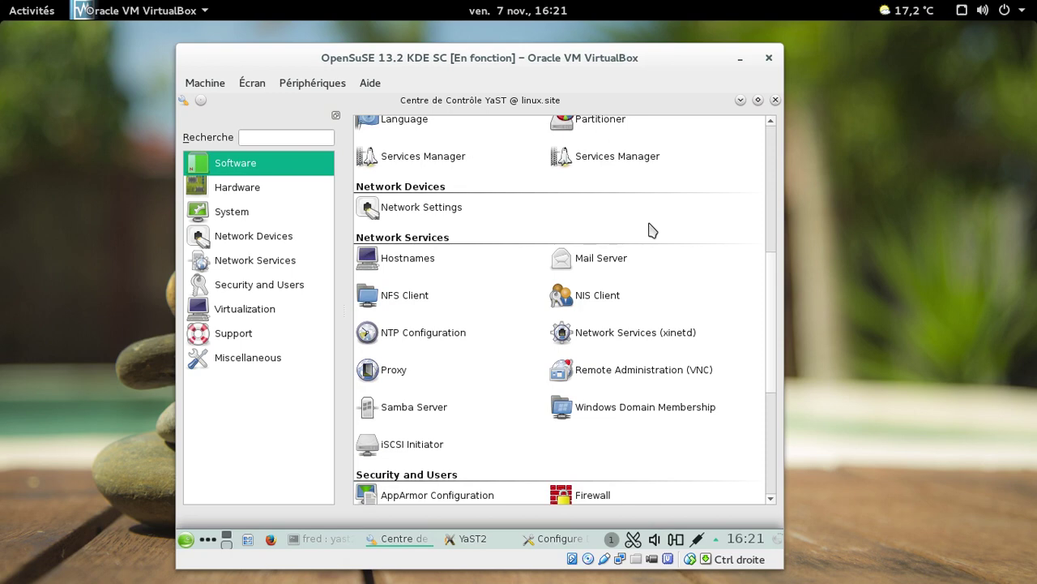
scroll(652, 231, "down", 5)
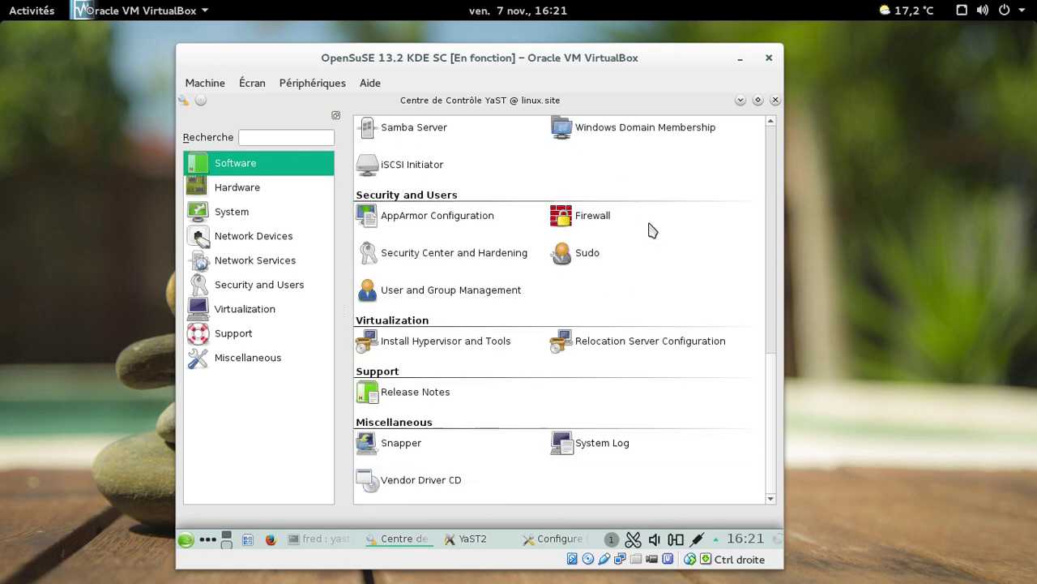
left_click(776, 100)
Examine Configure Desktop's hardware, network and appearance settings, close it, and return to the YaST installation window.
left_click(563, 538)
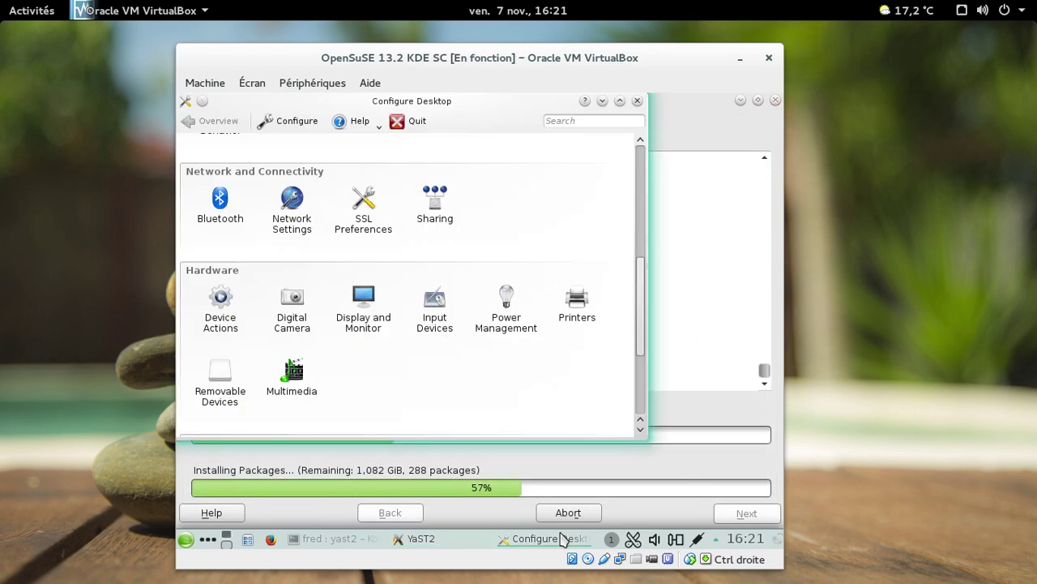
mouse_move(640, 300)
left_mouse_down()
mouse_move(643, 382)
mouse_move(637, 320)
left_mouse_up()
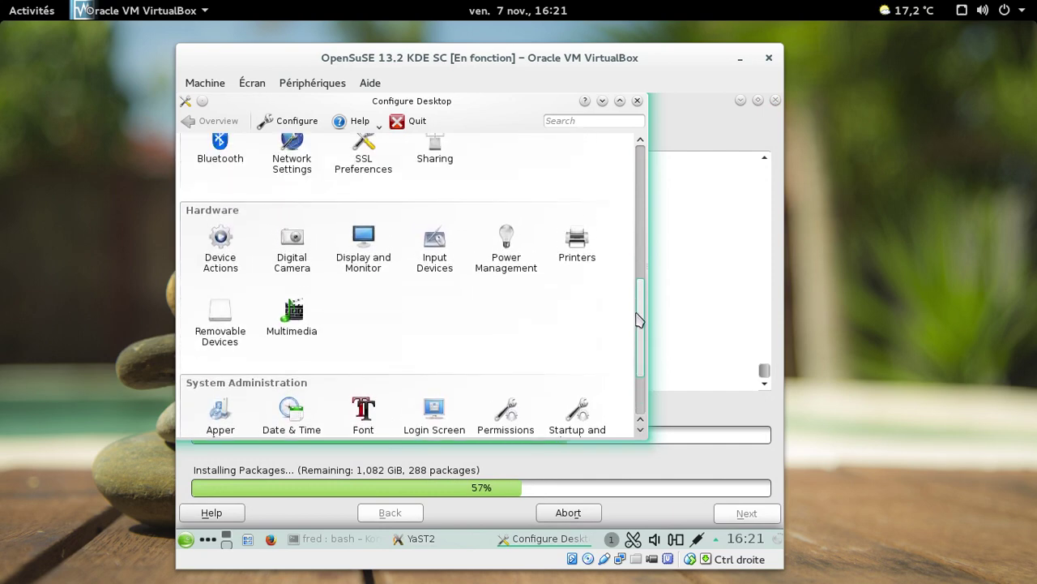
mouse_move(433, 258)
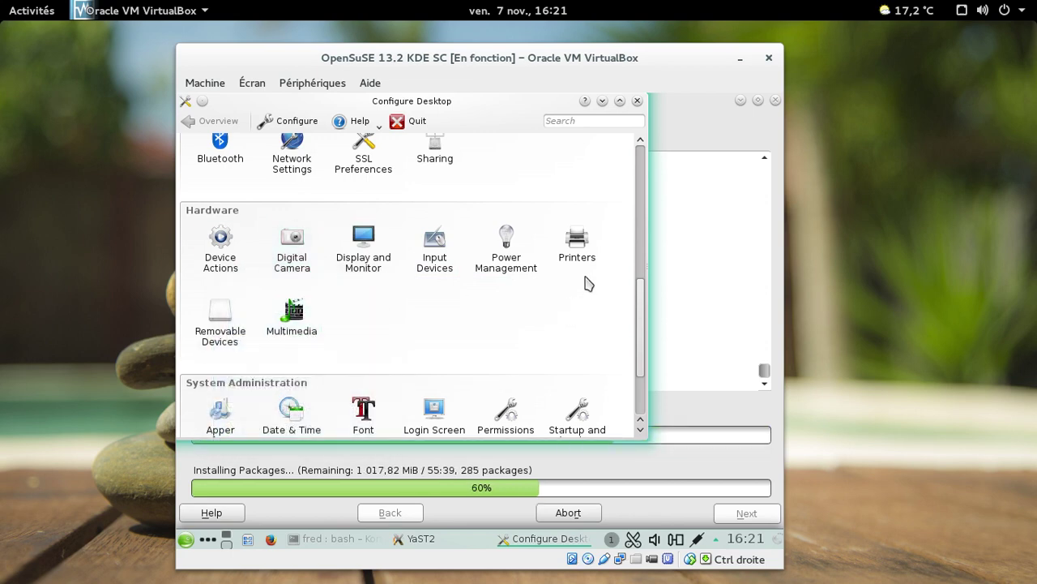
left_click_drag(643, 315, 648, 191)
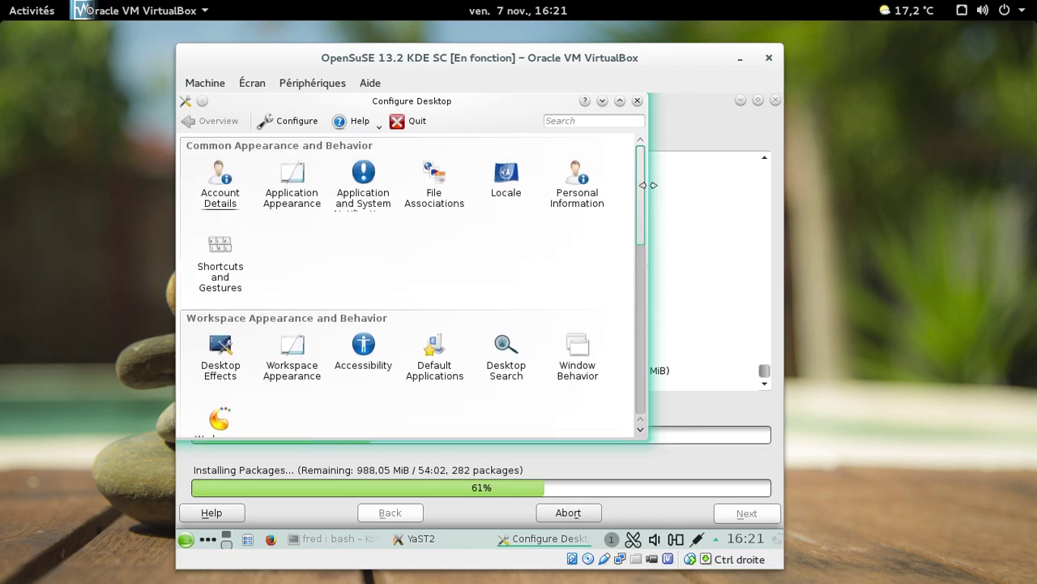
left_click(637, 100)
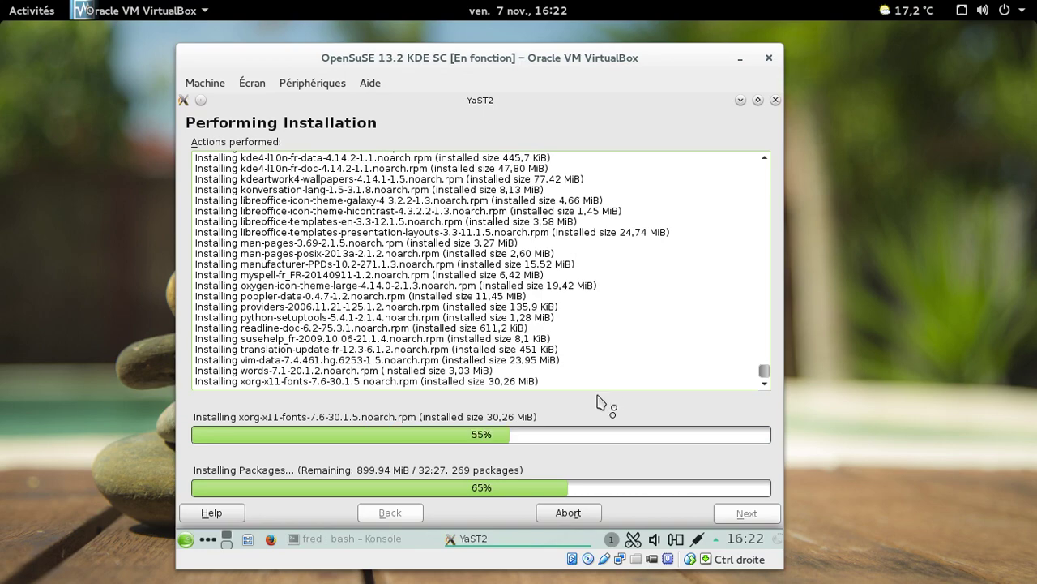
left_click(511, 541)
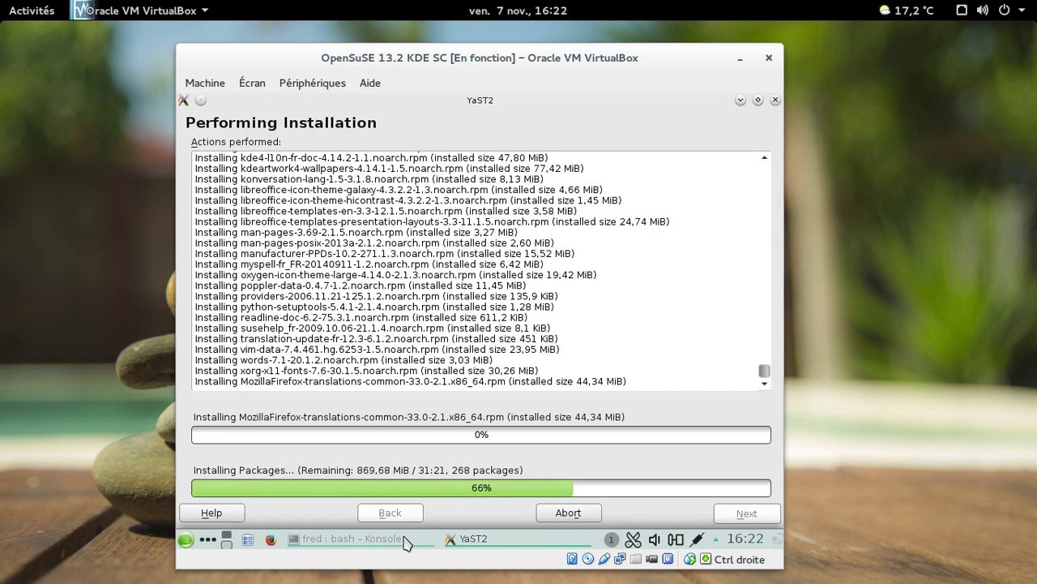
mouse_move(488, 539)
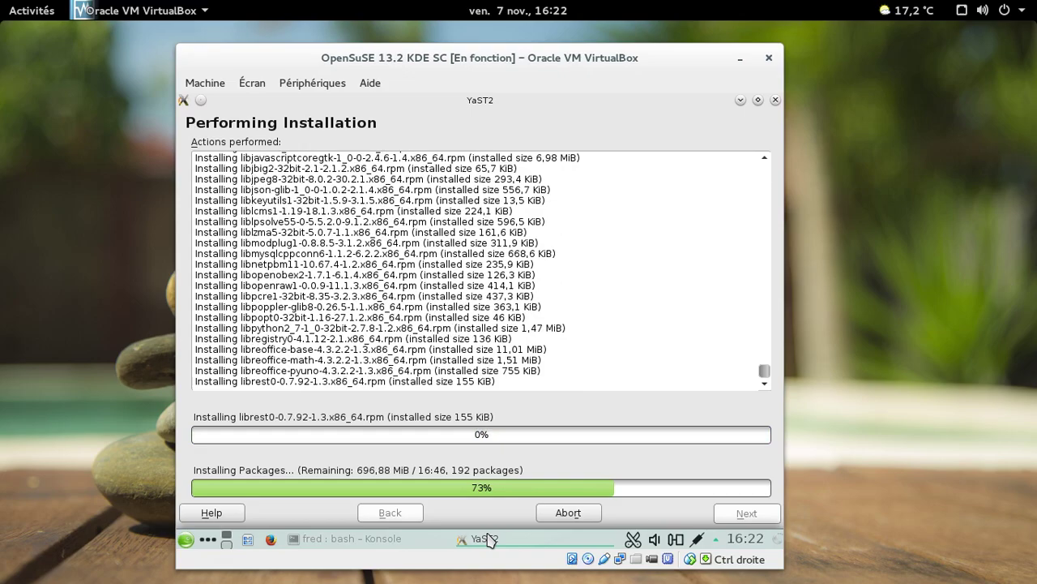
Switch to the host's file manager, inspect the Public folder's properties in the home folder, and close the file manager.
mouse_move(0, 0)
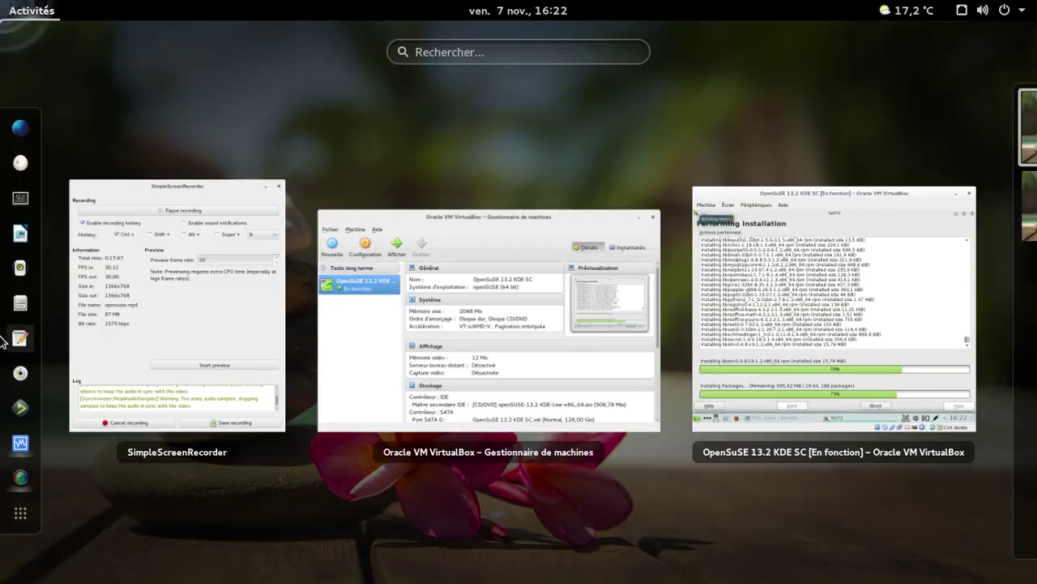
left_click(21, 308)
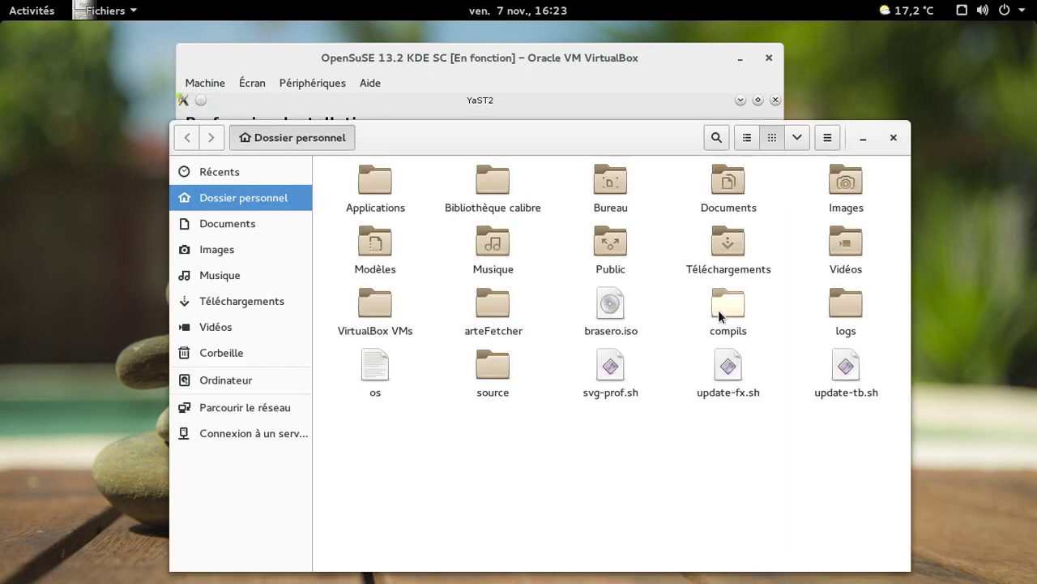
left_click(620, 269)
right_click(619, 269)
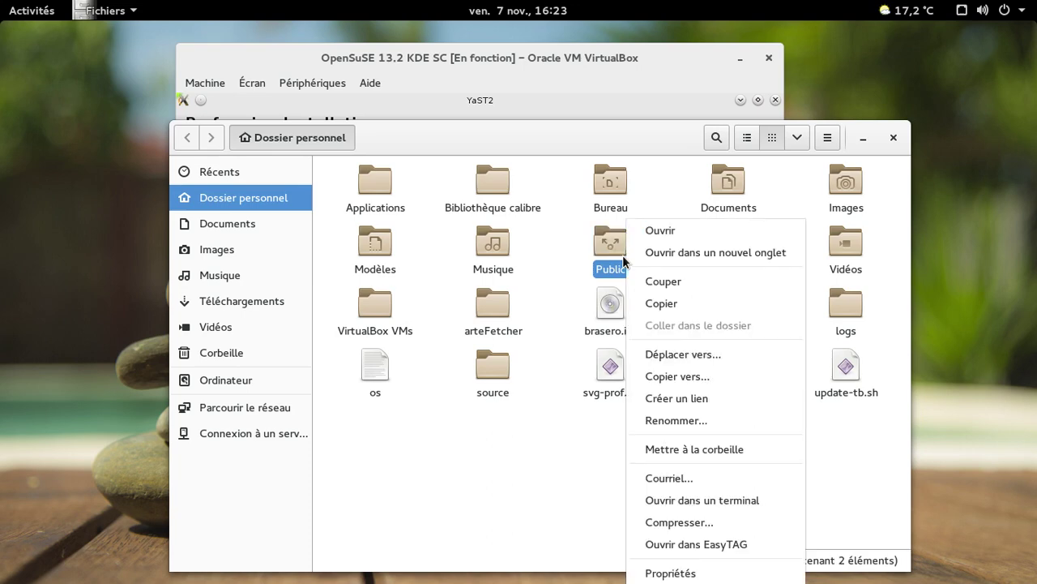
left_click(695, 575)
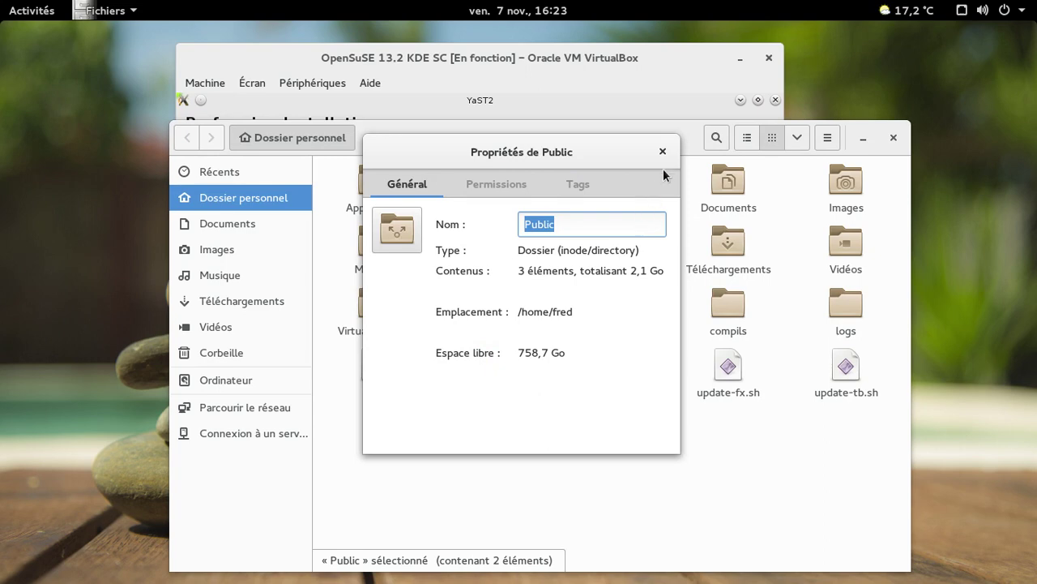
left_click(663, 152)
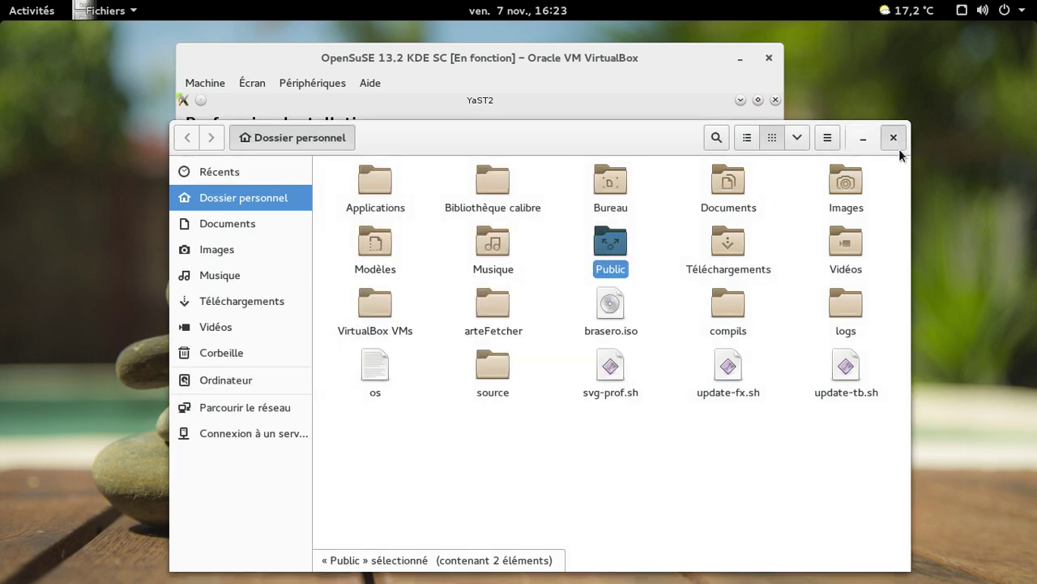
left_click(895, 140)
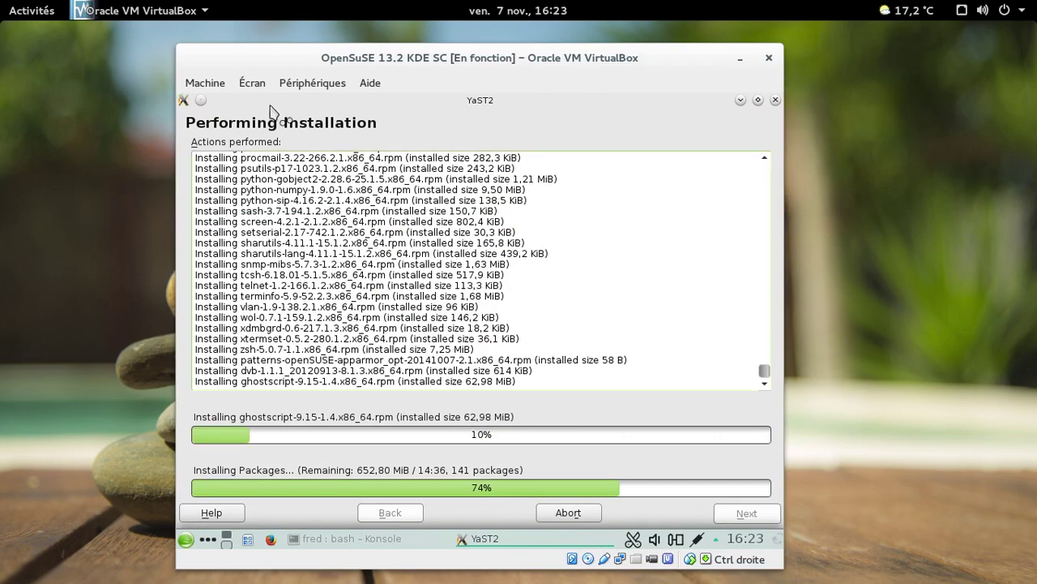
Review the openSUSE machine's details in the VirtualBox Manager, and return to the running virtual machine.
mouse_move(0, 0)
left_click(559, 275)
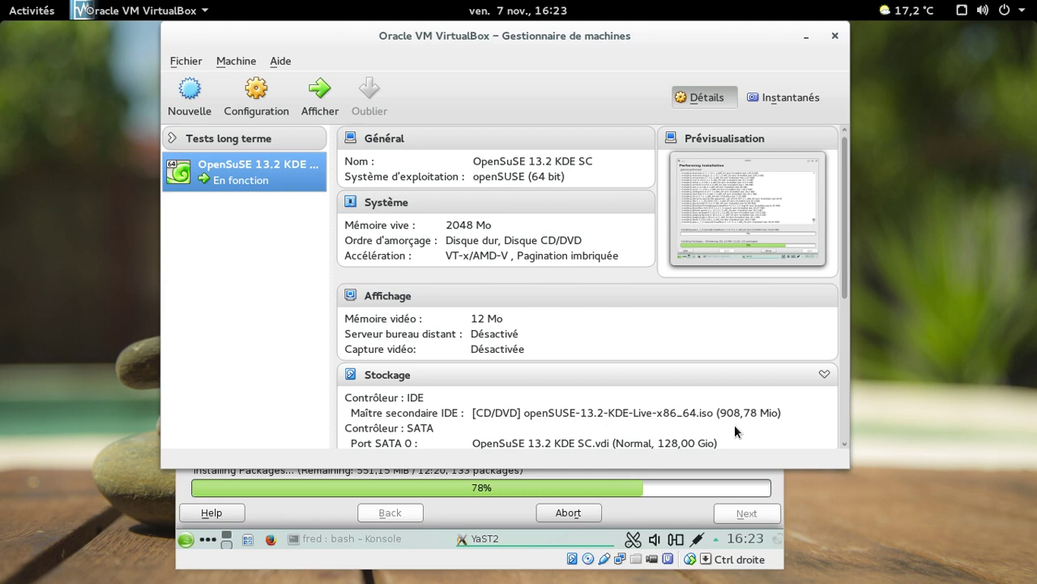
left_click(456, 572)
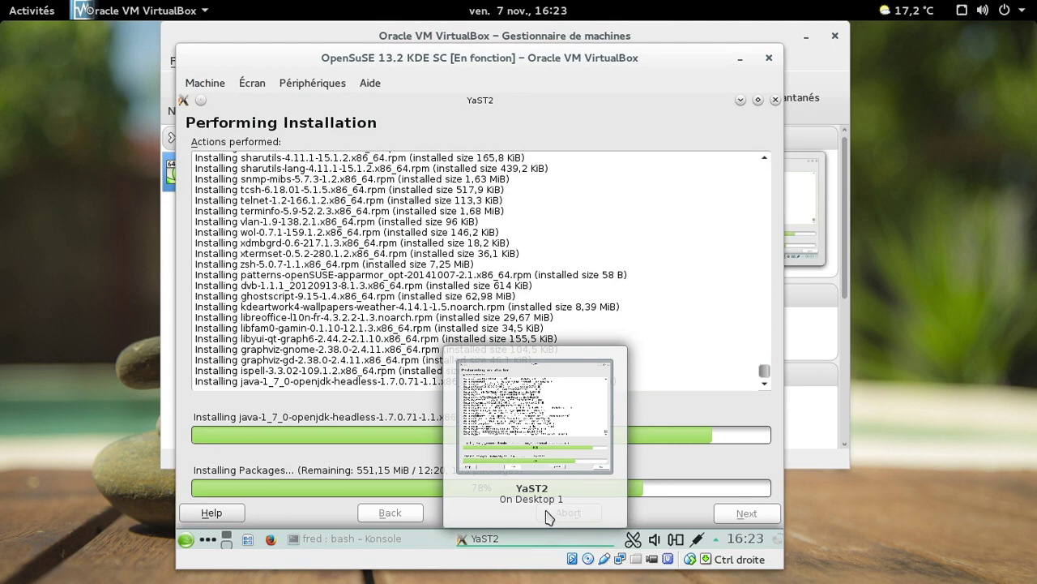
Follow the package installation in YaST, dismiss the system management notification, and finish from the Installation Report.
left_click(509, 548)
left_click(509, 547)
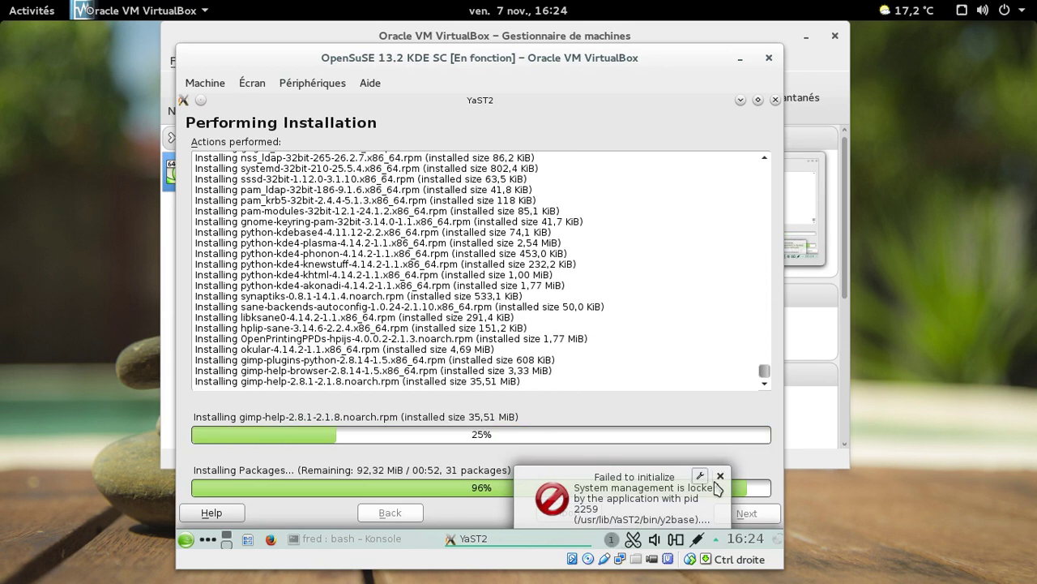
left_click(719, 477)
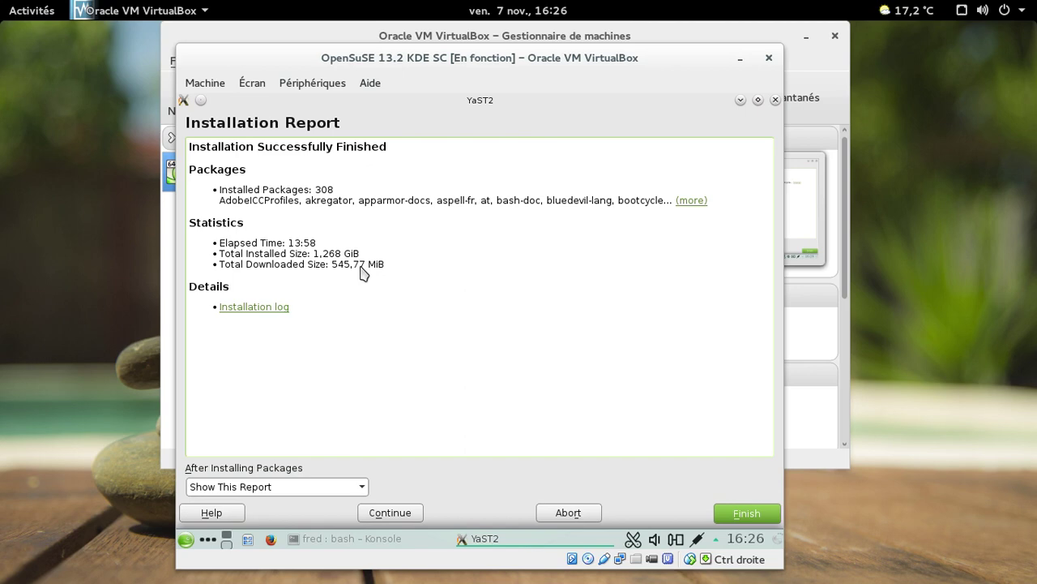
left_click(741, 517)
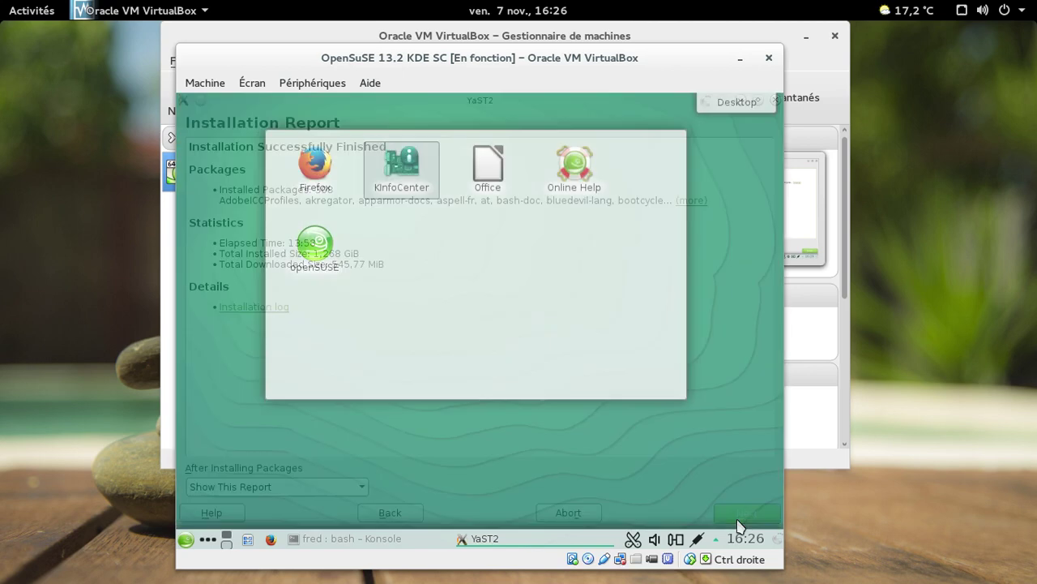
Restart the openSUSE virtual machine from the desktop and boot its default openSUSE entry.
left_click(186, 538)
left_click(470, 498)
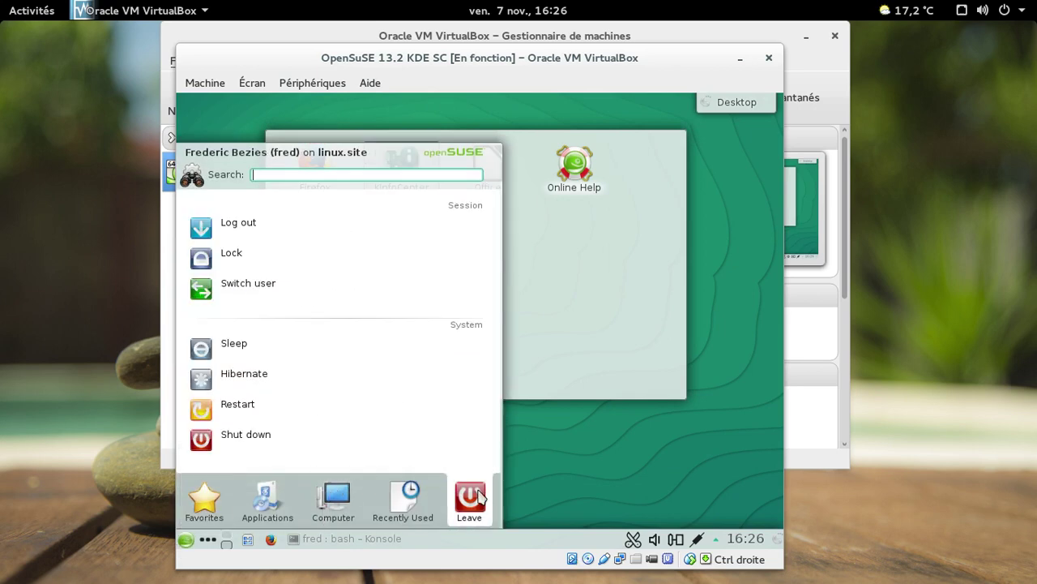
left_click(297, 412)
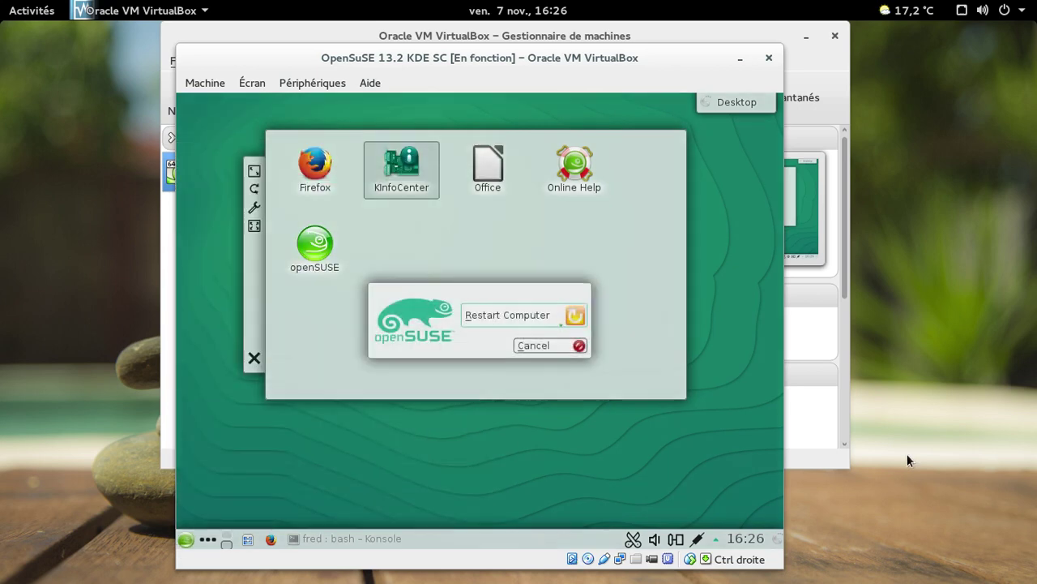
left_click(527, 315)
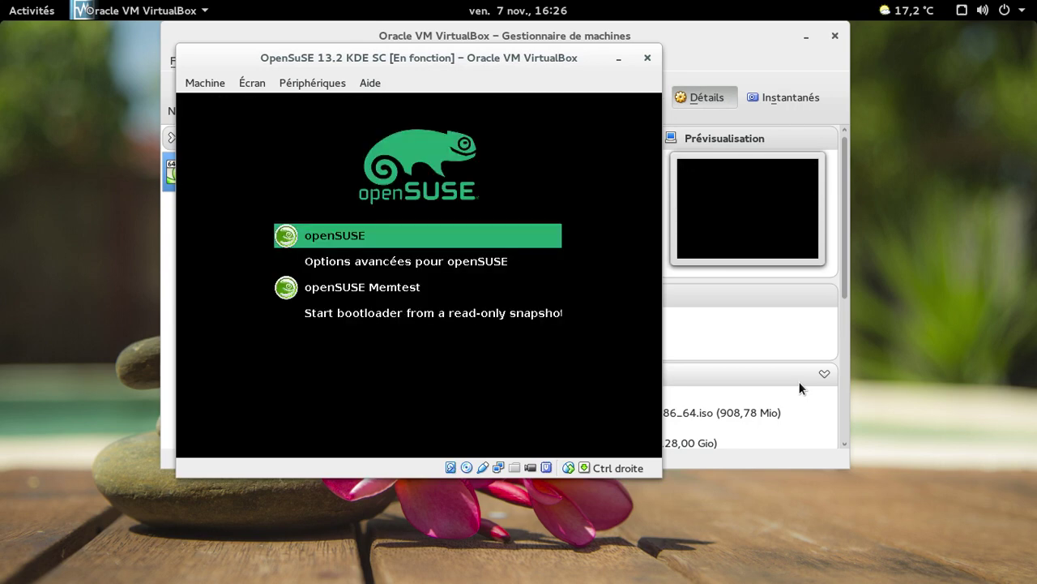
key("Return")
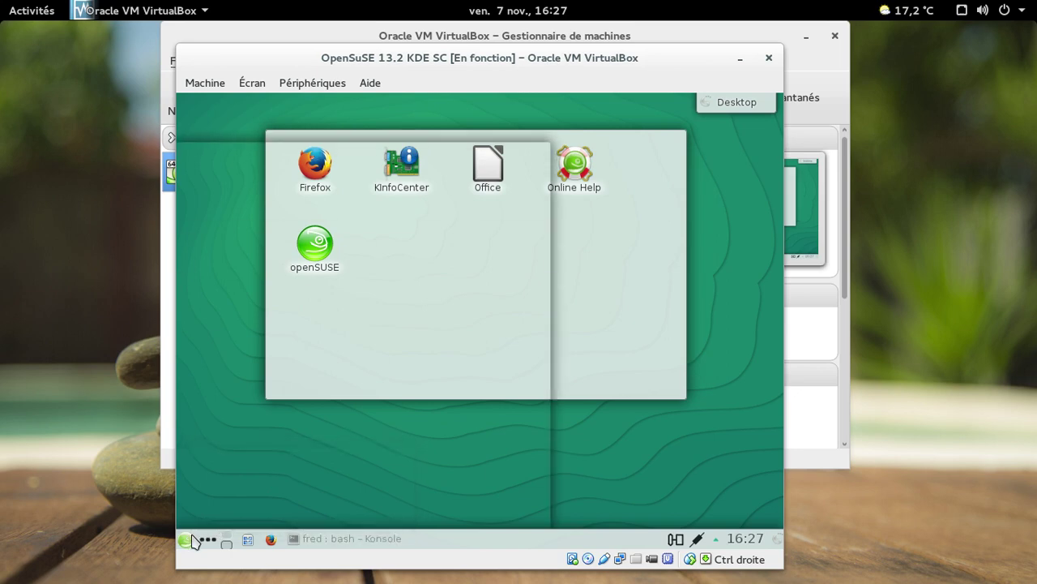
Check the disk usage in Konsole with "df -h", and end the terminal session with "exit".
left_click(197, 541)
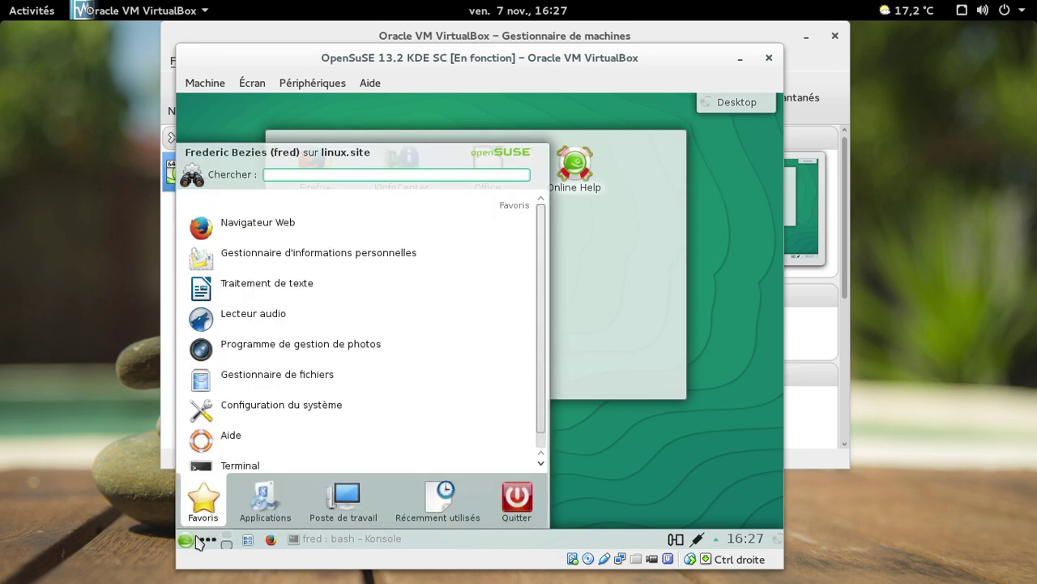
left_click(376, 541)
type("df -h")
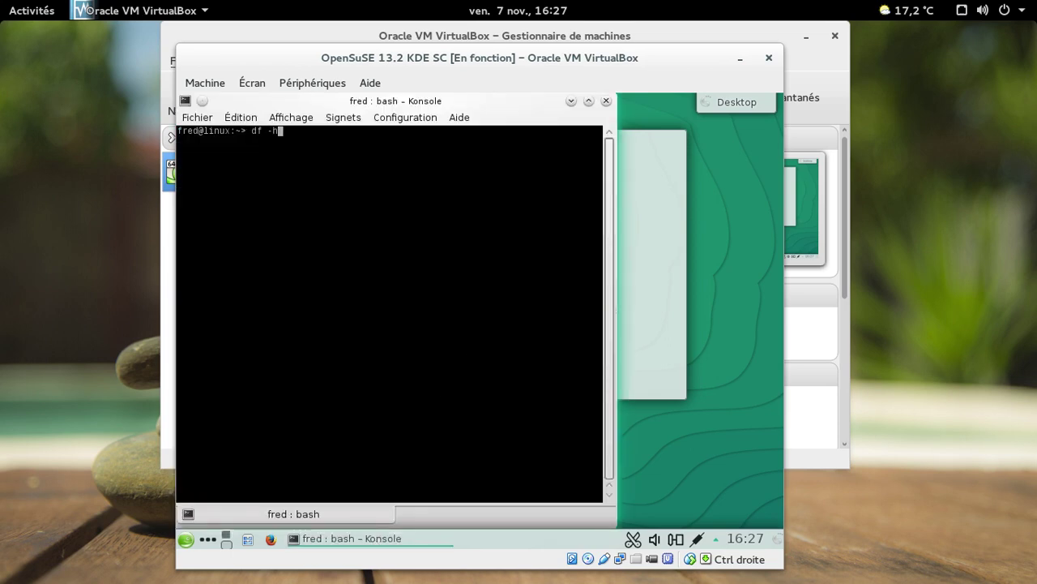
key("Return")
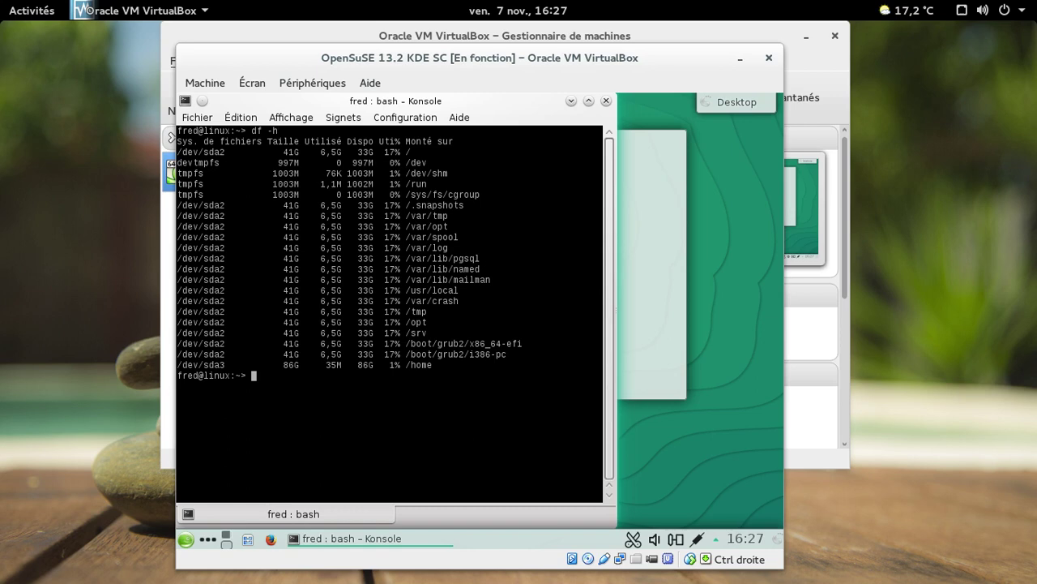
type("exit")
key("Return")
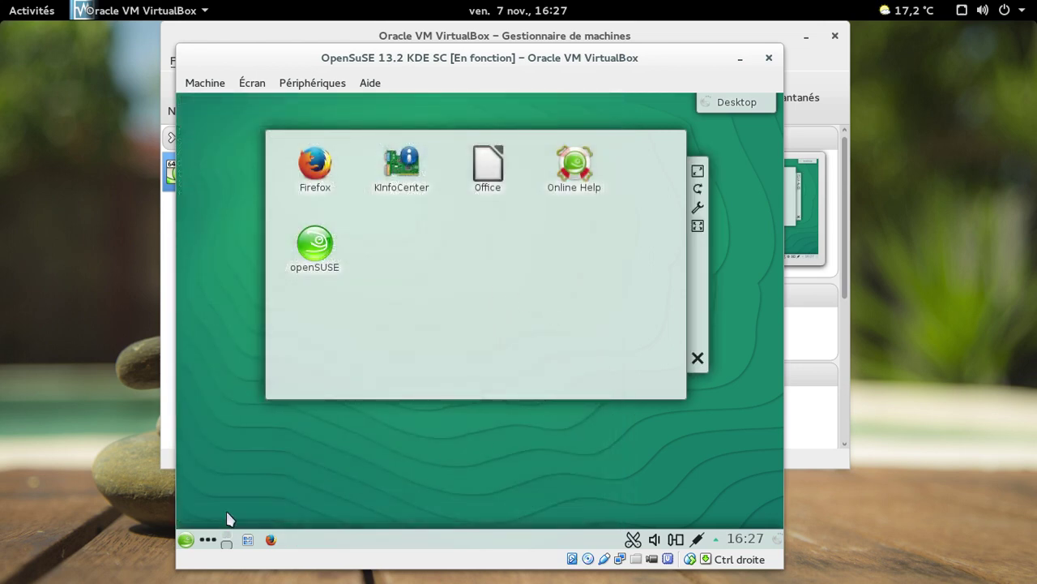
Search the application launcher for "yast" and launch YaST.
left_click(186, 540)
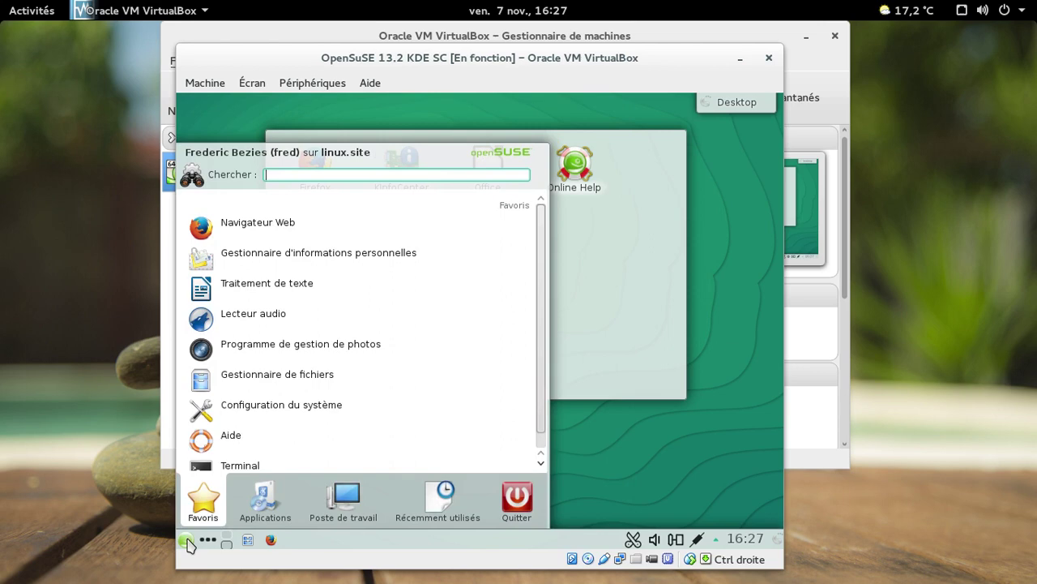
type("yast")
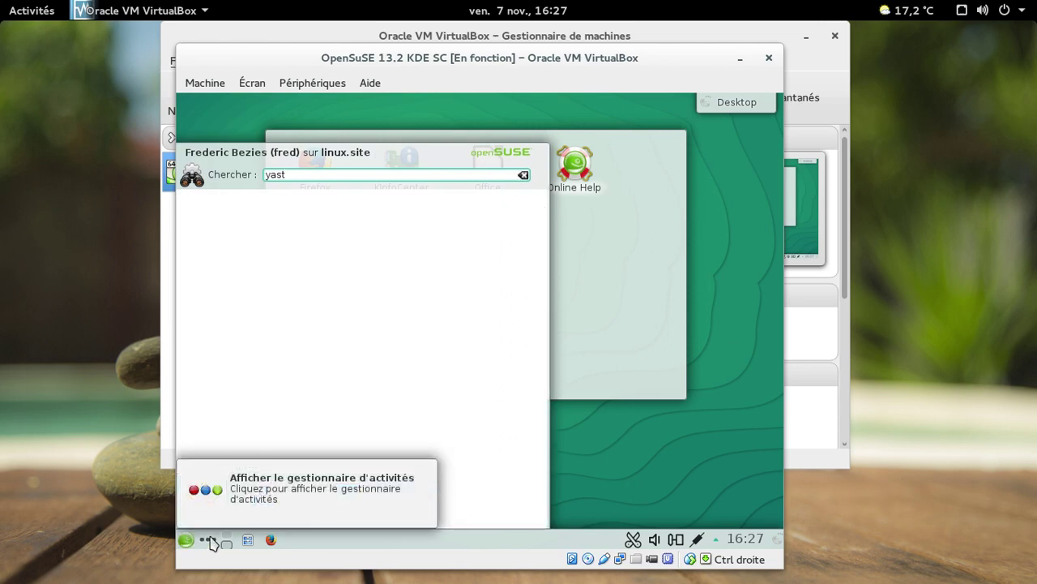
left_click(274, 220)
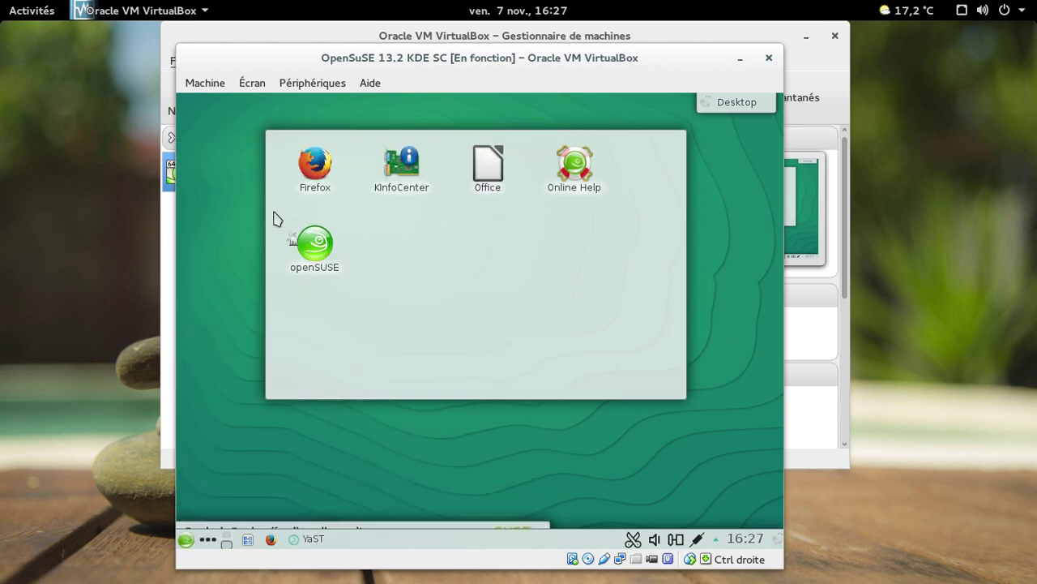
Authenticate with the administrator password and open YaST's software installation and removal module.
type("*********")
key("Return")
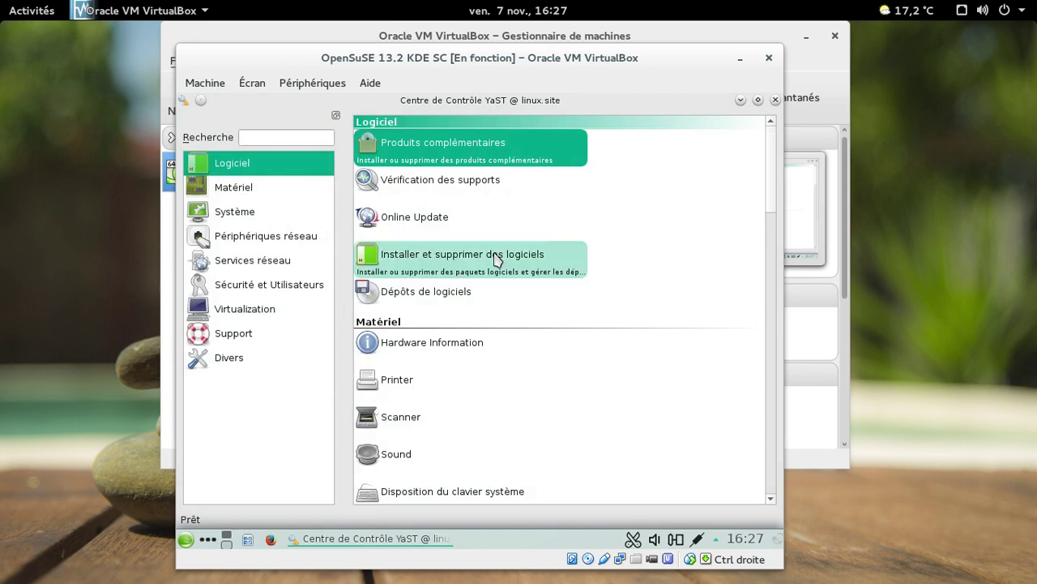
left_click(495, 256)
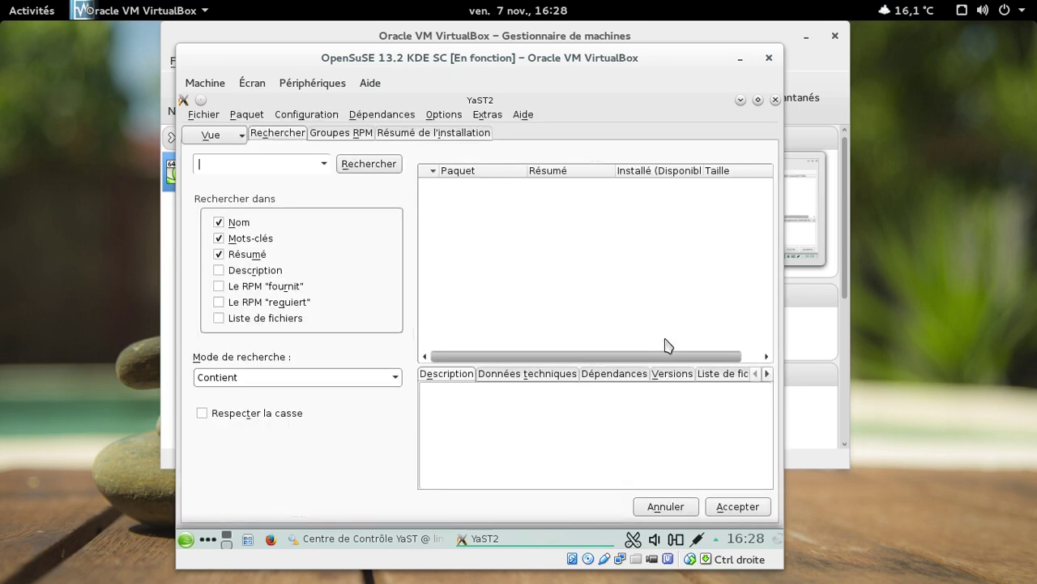
Examine the package manager's search modes, available views, RPM groups, installation summary and file commands.
left_click(395, 378)
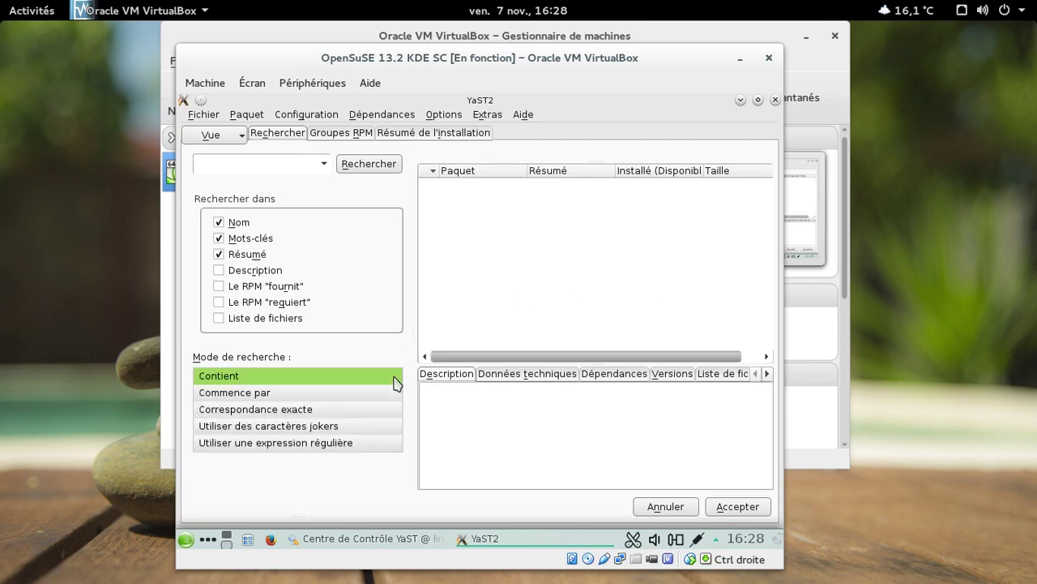
left_click(395, 382)
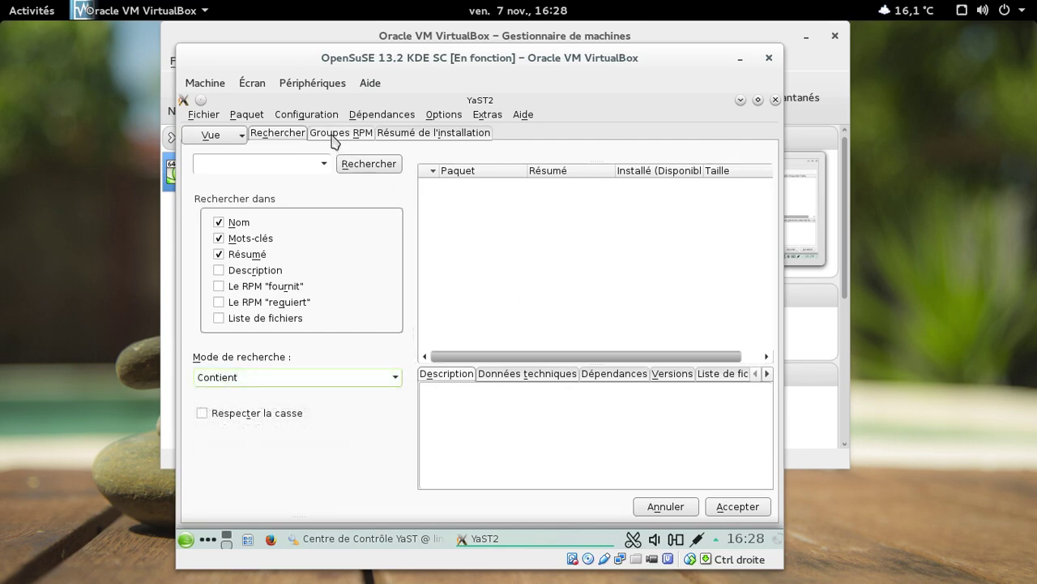
left_click(408, 135)
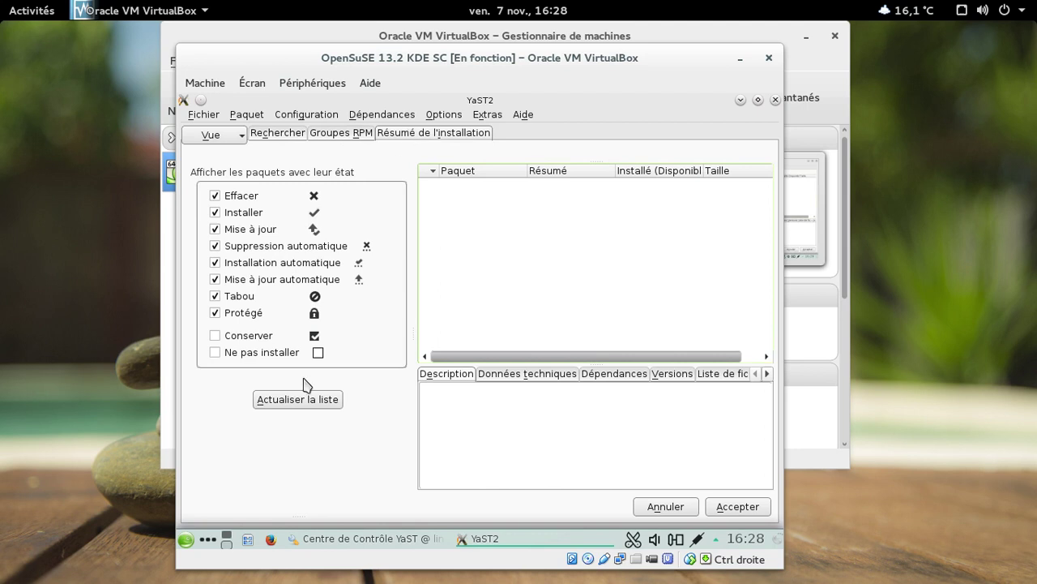
left_click(237, 136)
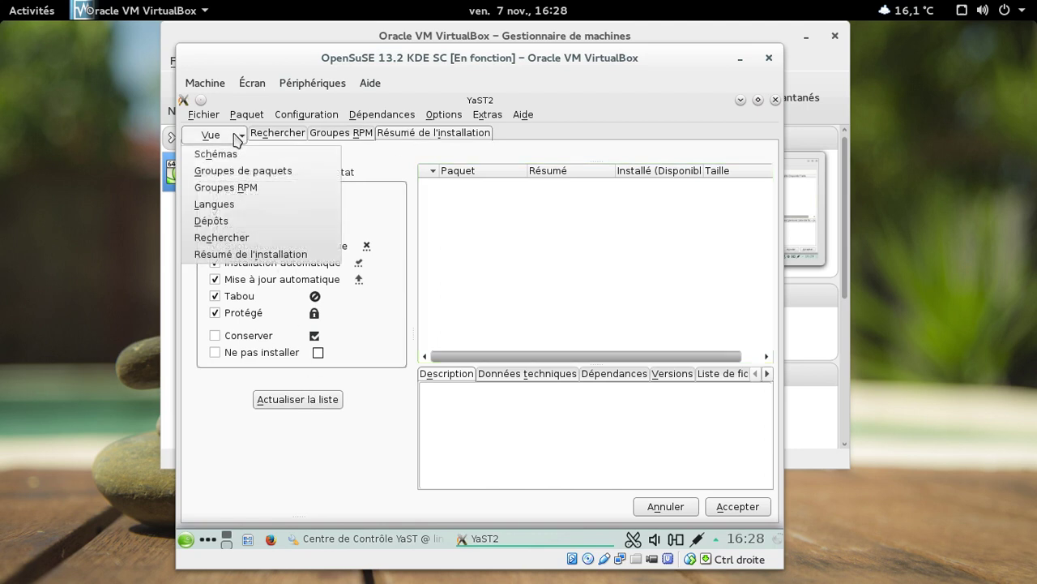
left_click(237, 138)
left_click(278, 133)
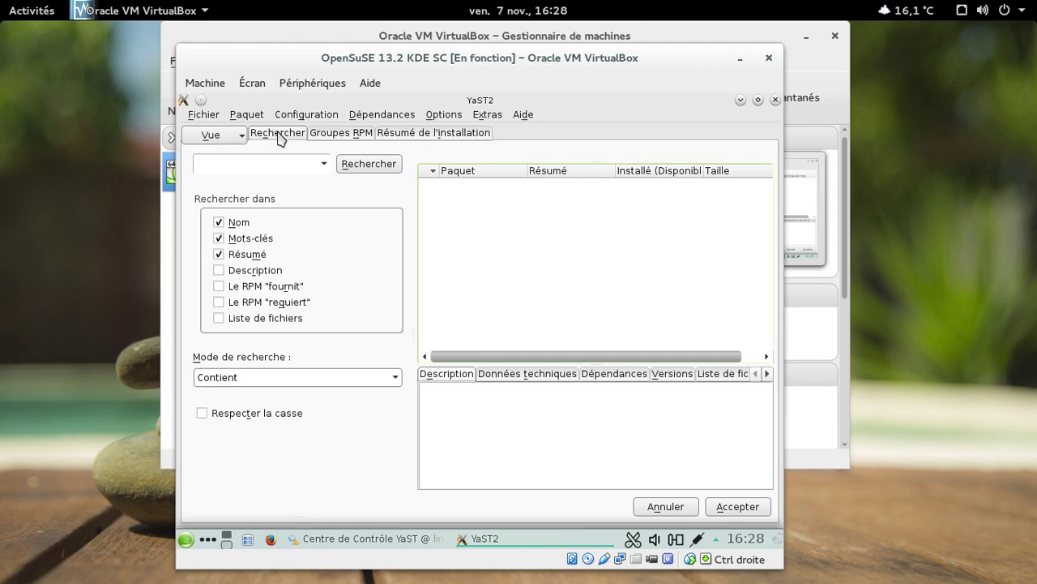
left_click(339, 136)
left_click(270, 134)
left_click(261, 117)
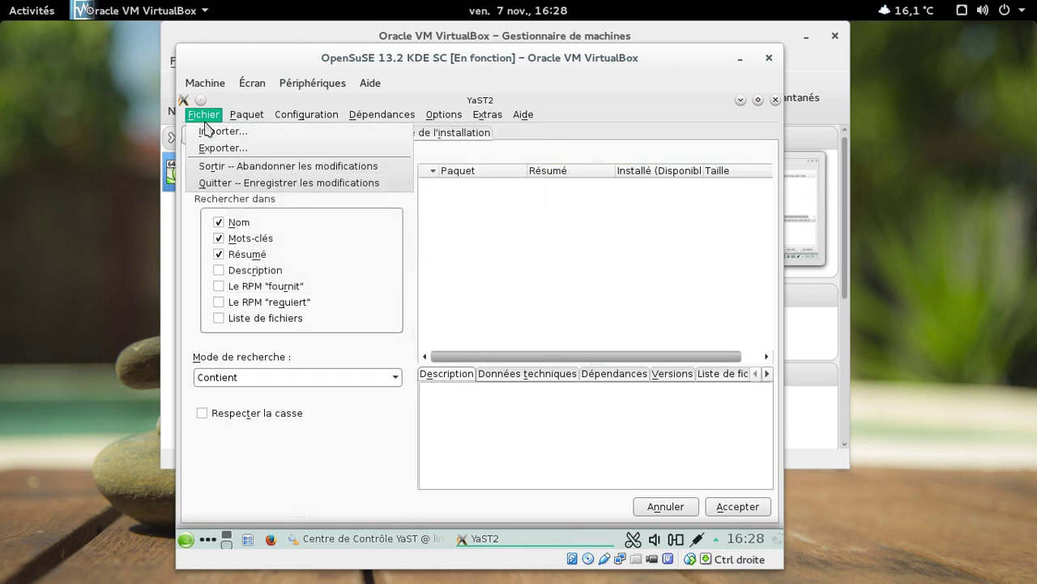
left_click(204, 122)
Search the packages for "32bit" using the "Contient" search mode.
left_click(252, 160)
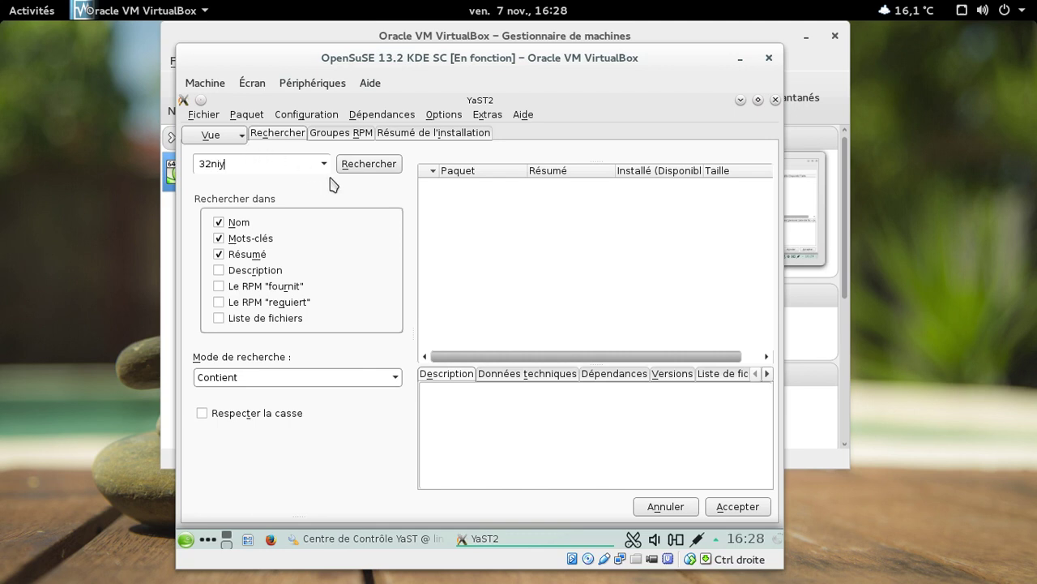
type("it")
left_click(360, 170)
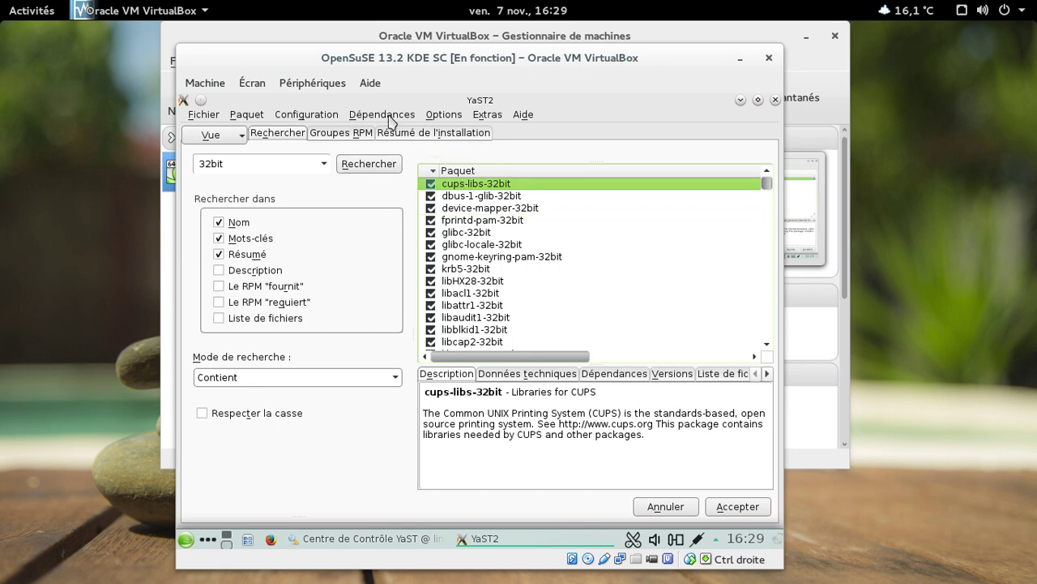
left_click_drag(767, 190, 713, 197)
left_click(260, 379)
left_click(260, 378)
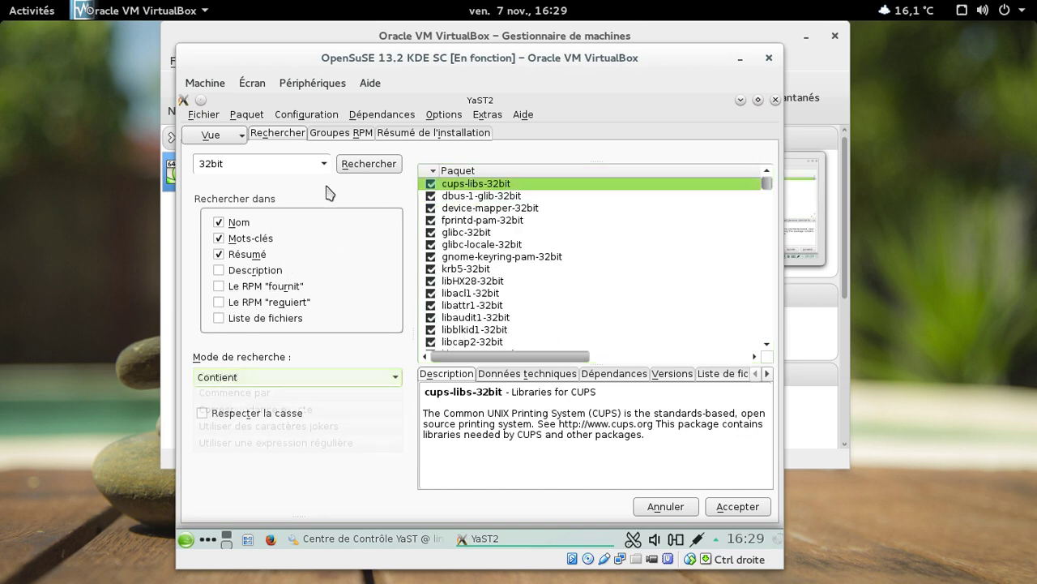
left_click(367, 164)
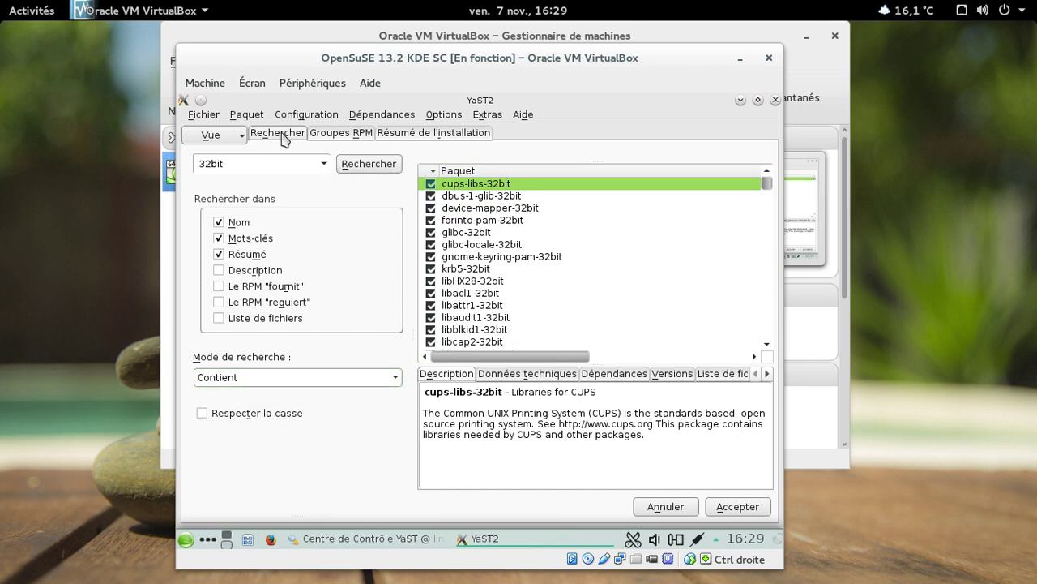
Set the package search mode to "Commence par" and sort the 32-bit packages by status with checked ones first.
left_click(241, 136)
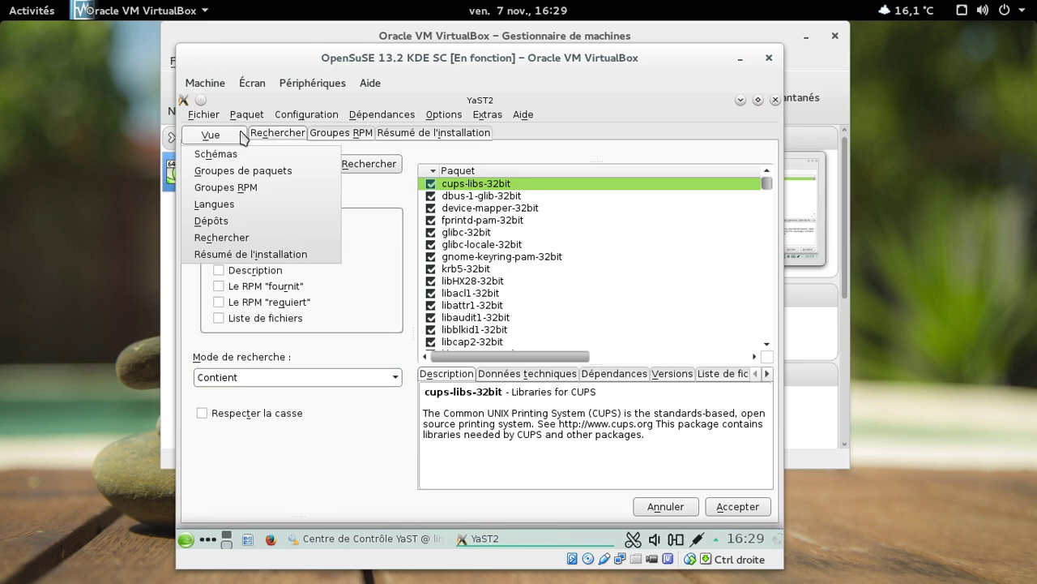
left_click(223, 238)
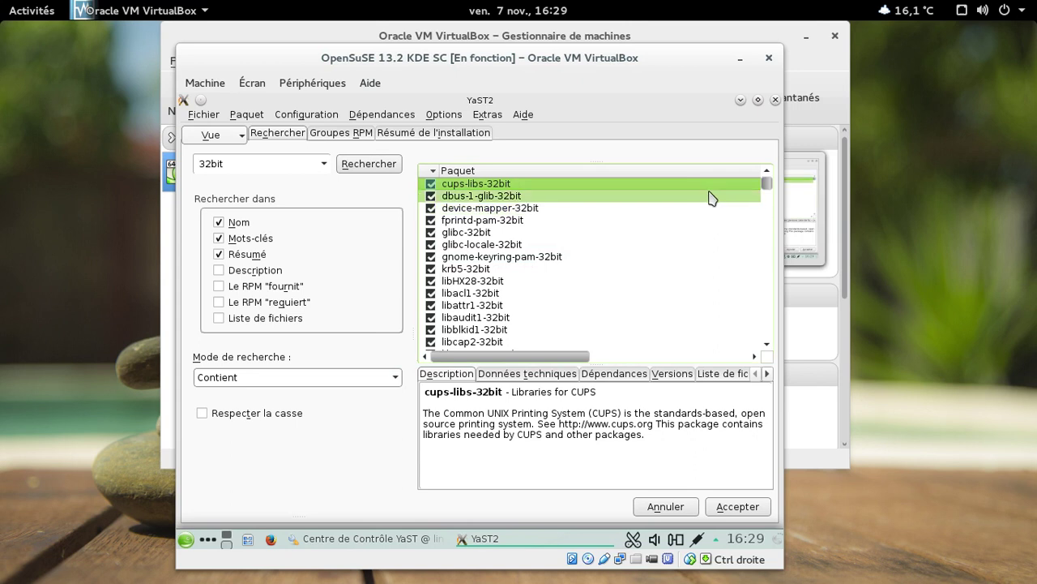
left_click(397, 380)
left_click(400, 383)
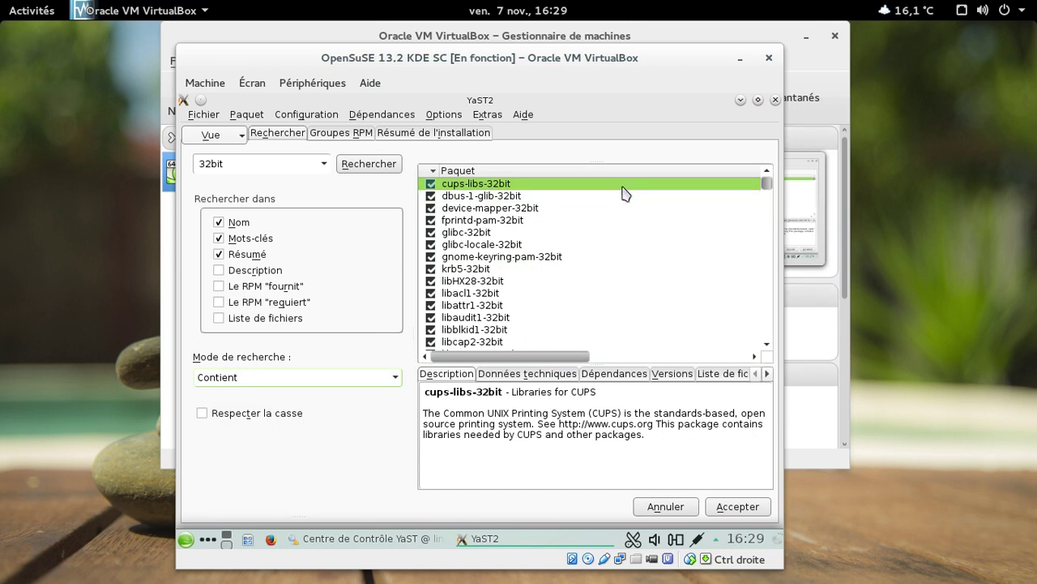
key("Down")
key("Return")
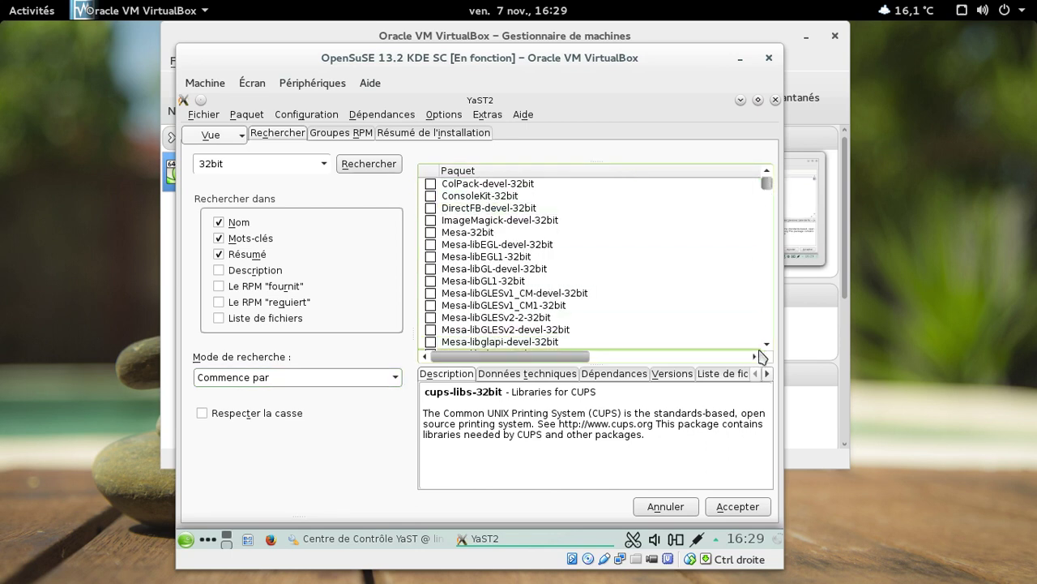
left_click(431, 172)
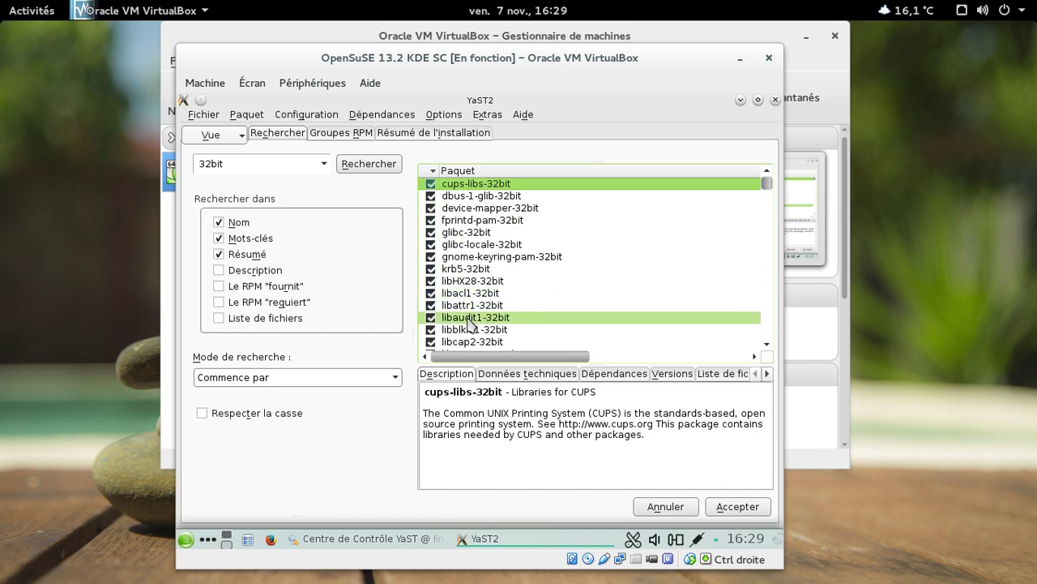
Look through the checked 32-bit packages in the search results.
scroll(665, 280, "down", 15)
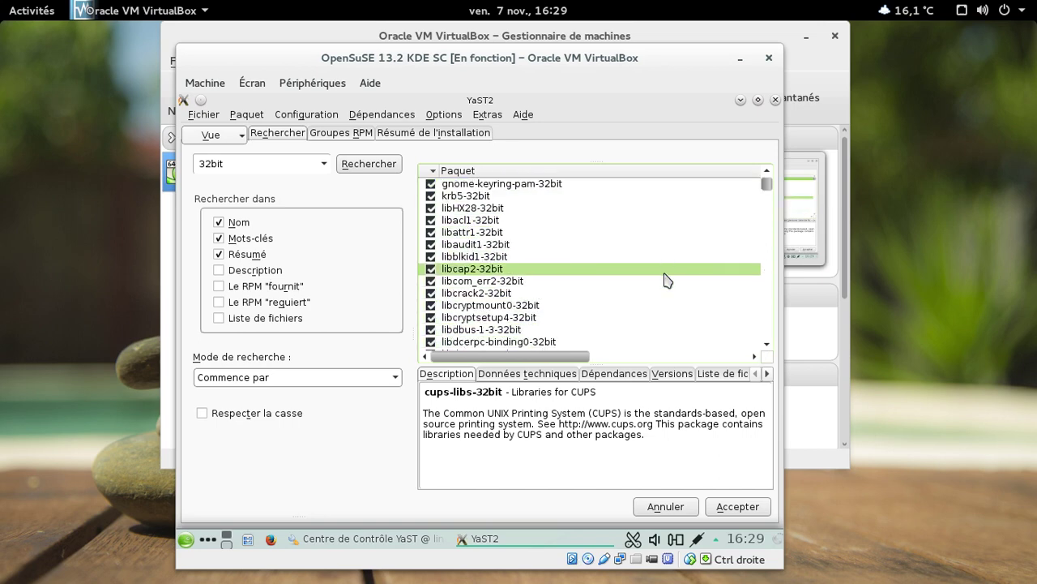
scroll(664, 279, "down", 8)
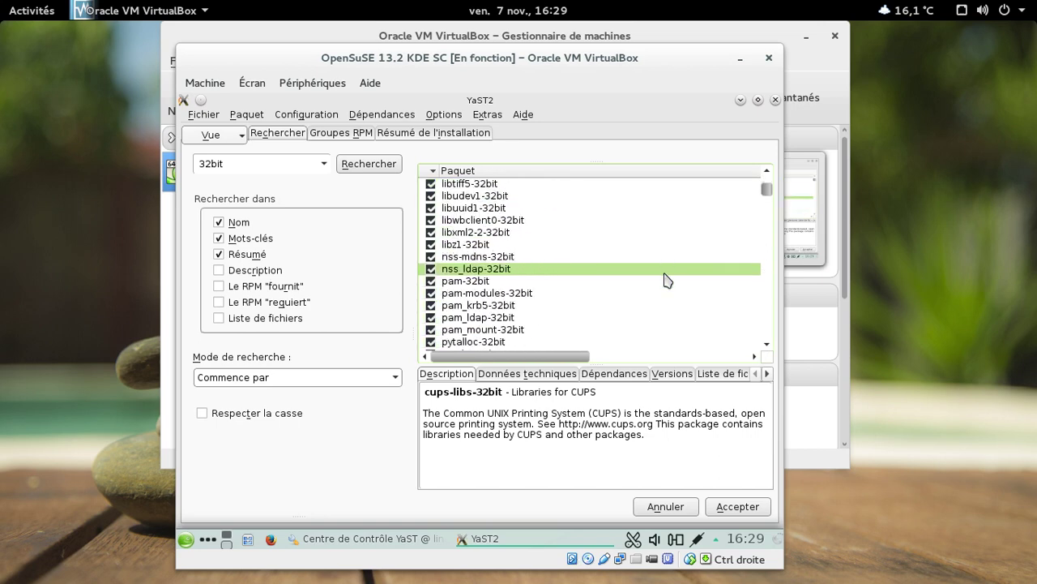
scroll(665, 279, "up", 5)
scroll(664, 279, "down", 5)
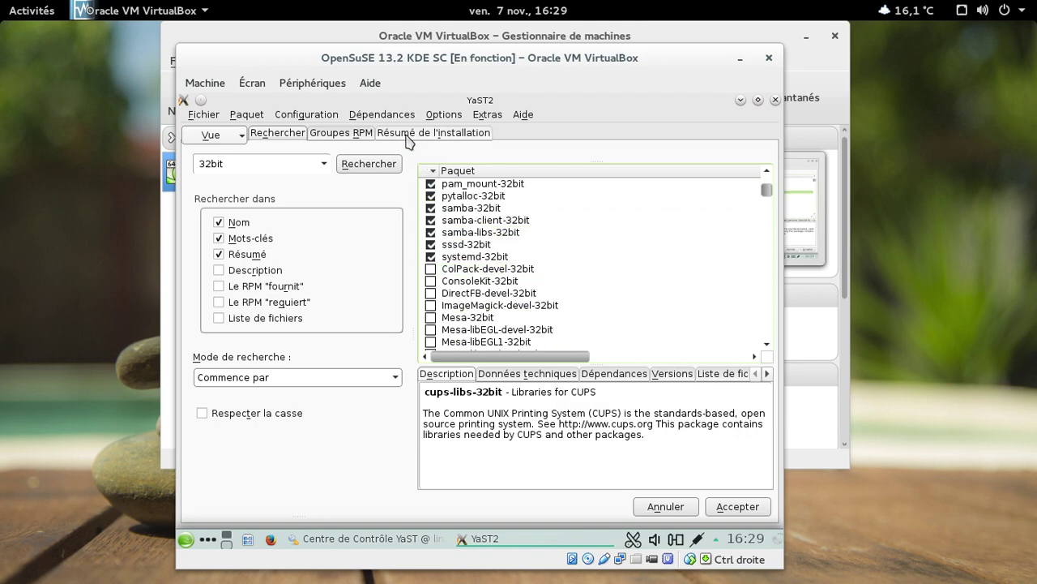
Review the dependency checks, the bulk actions for all listed packages, and the repository and online update commands.
left_click(432, 118)
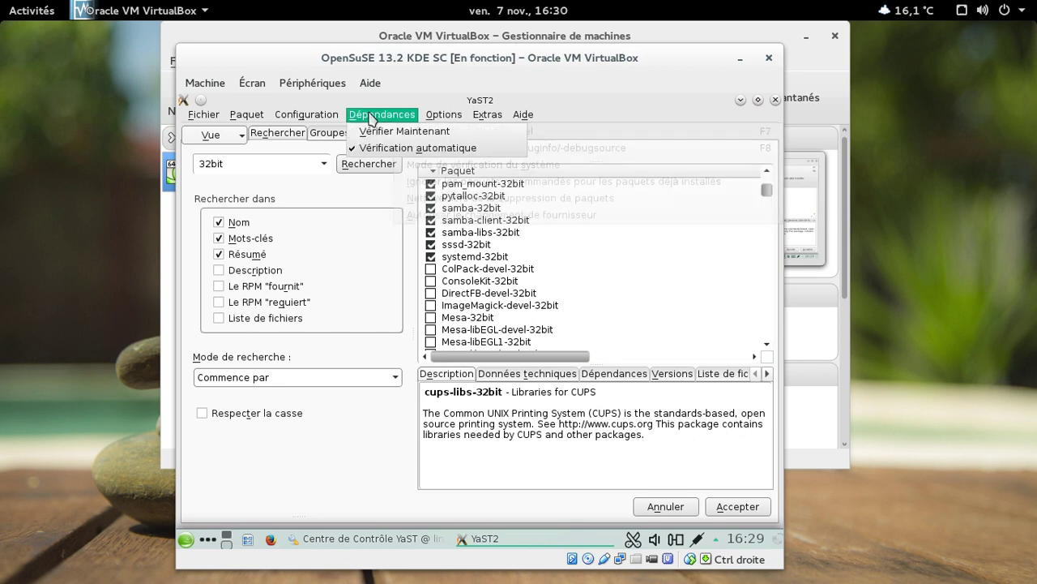
mouse_move(264, 119)
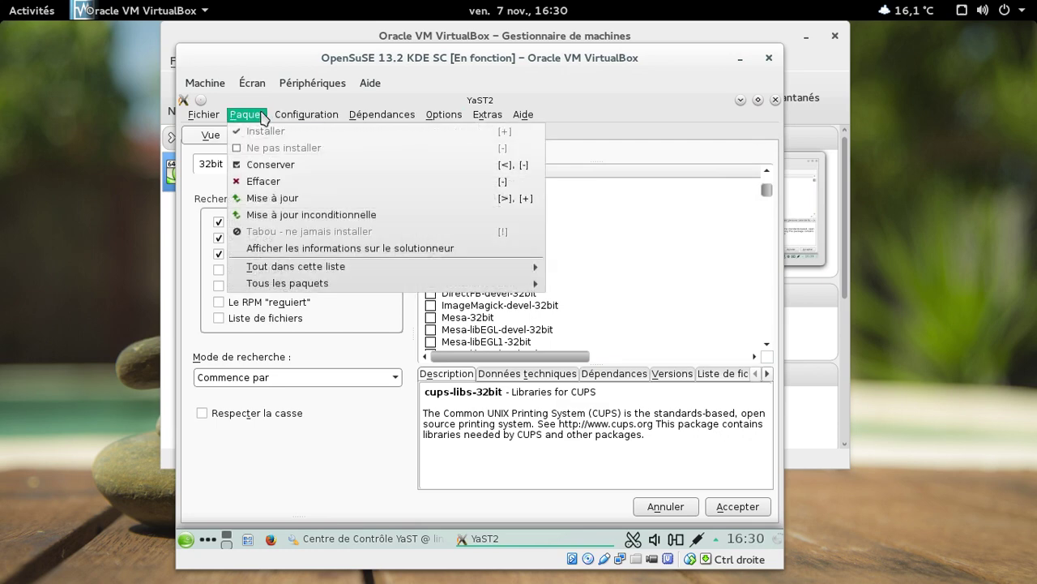
mouse_move(296, 267)
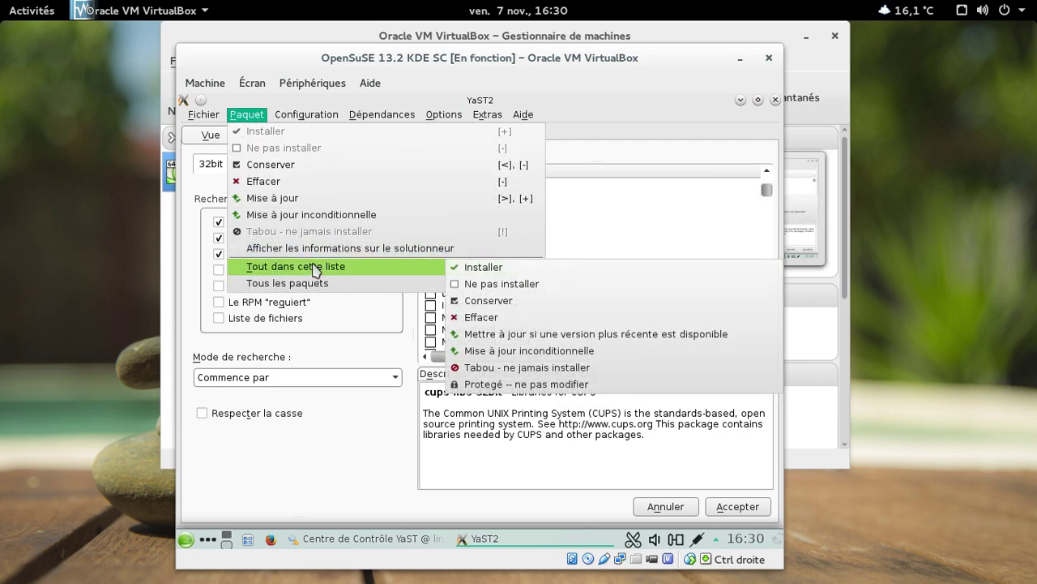
mouse_move(312, 285)
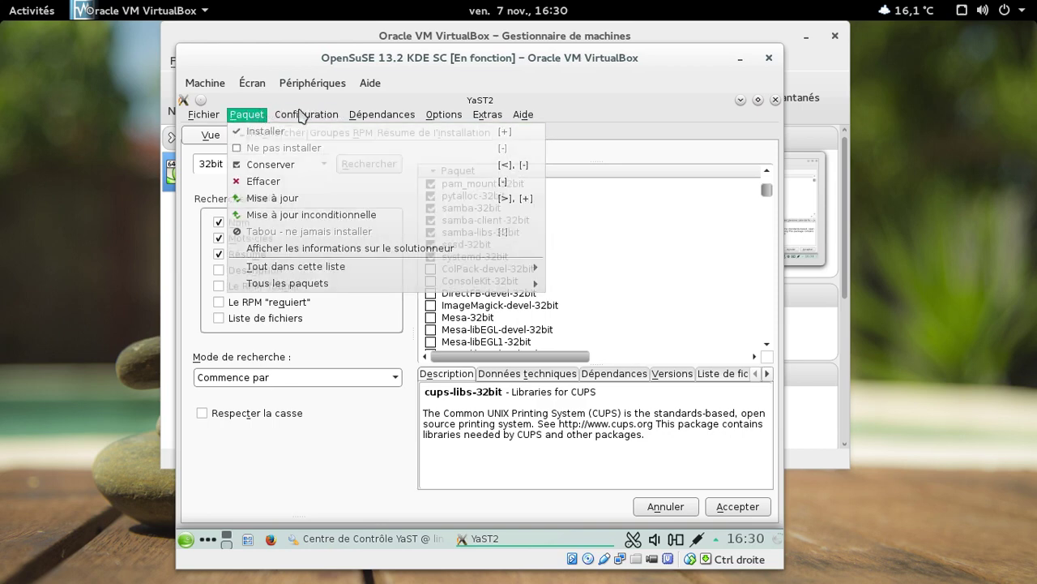
mouse_move(300, 115)
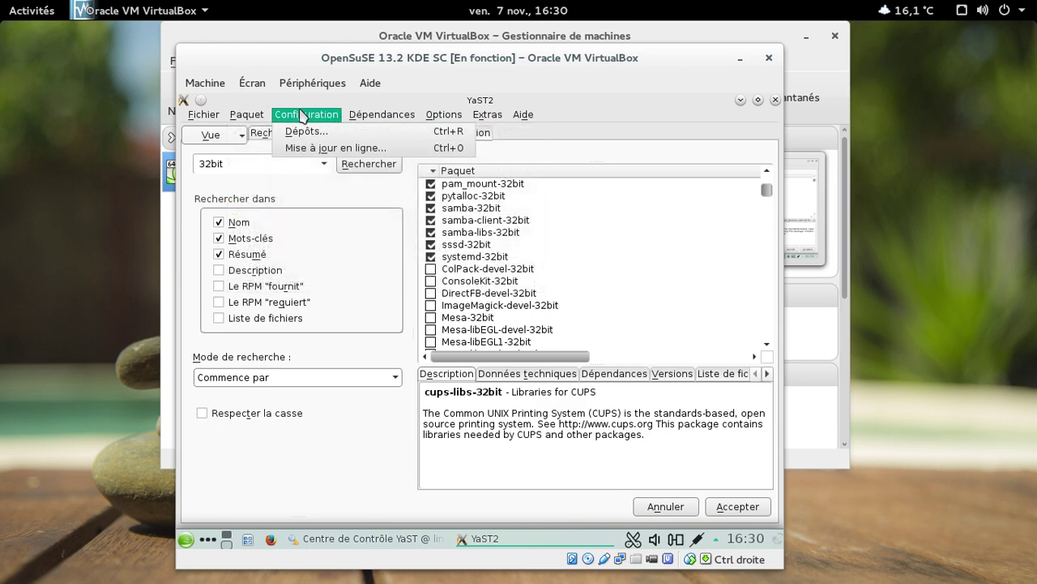
left_click(256, 116)
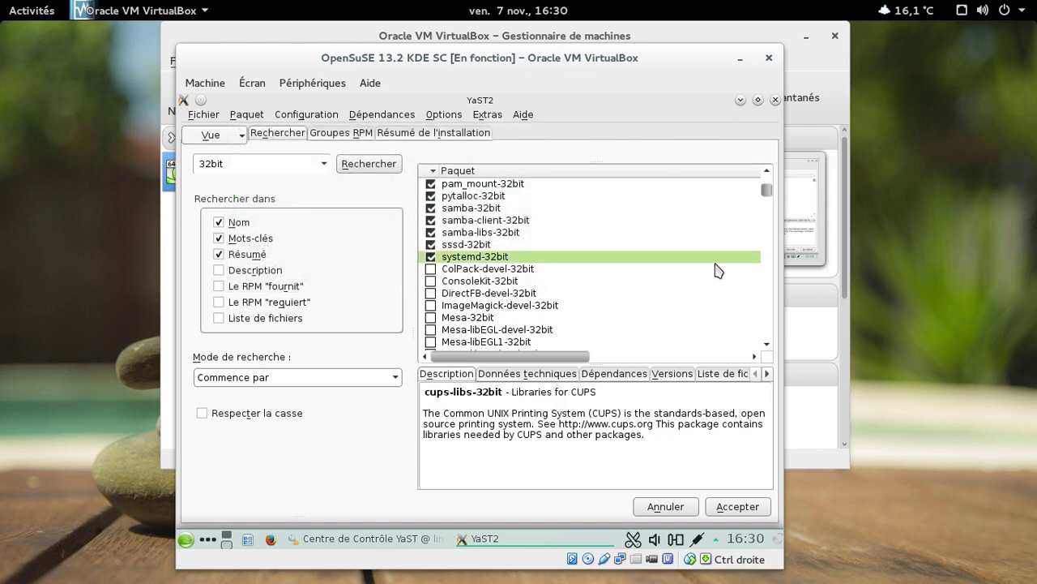
Review the 32-bit package list again from cups-libs-32bit to systemd-32bit.
scroll(677, 255, "up", 10)
scroll(677, 257, "up", 12)
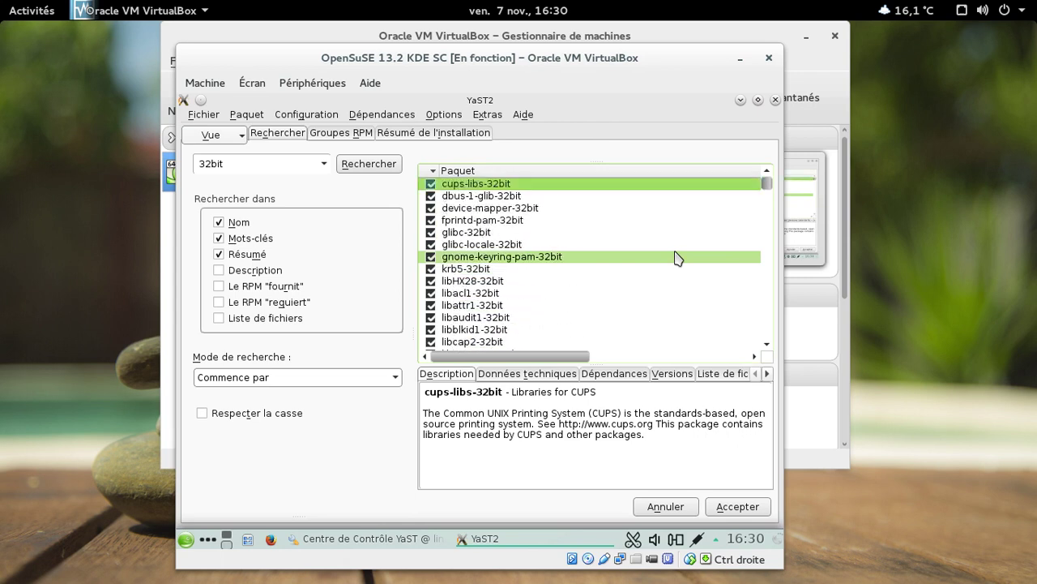
scroll(544, 204, "down", 10)
scroll(545, 205, "down", 12)
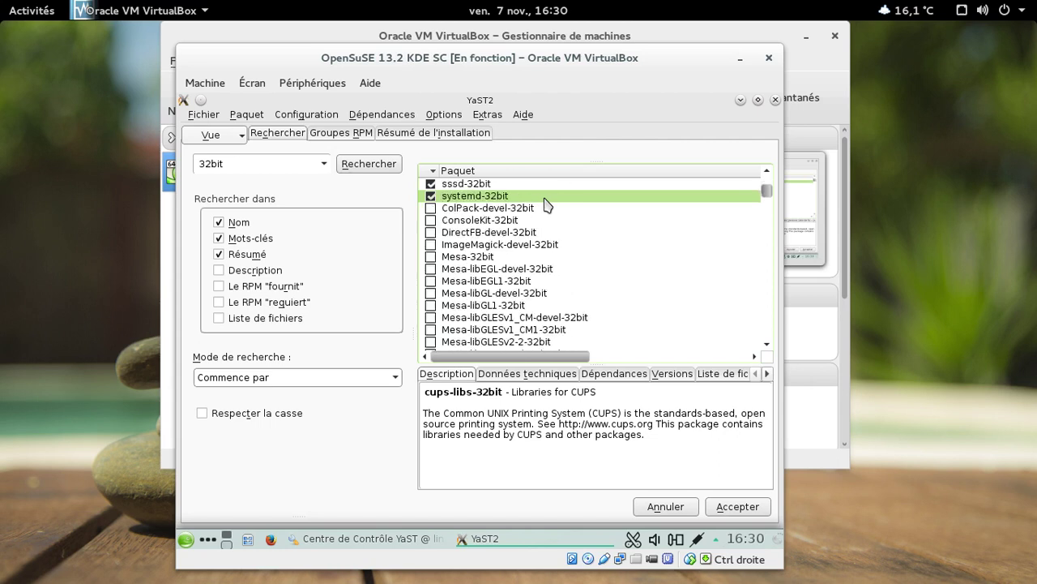
scroll(545, 204, "up", 1)
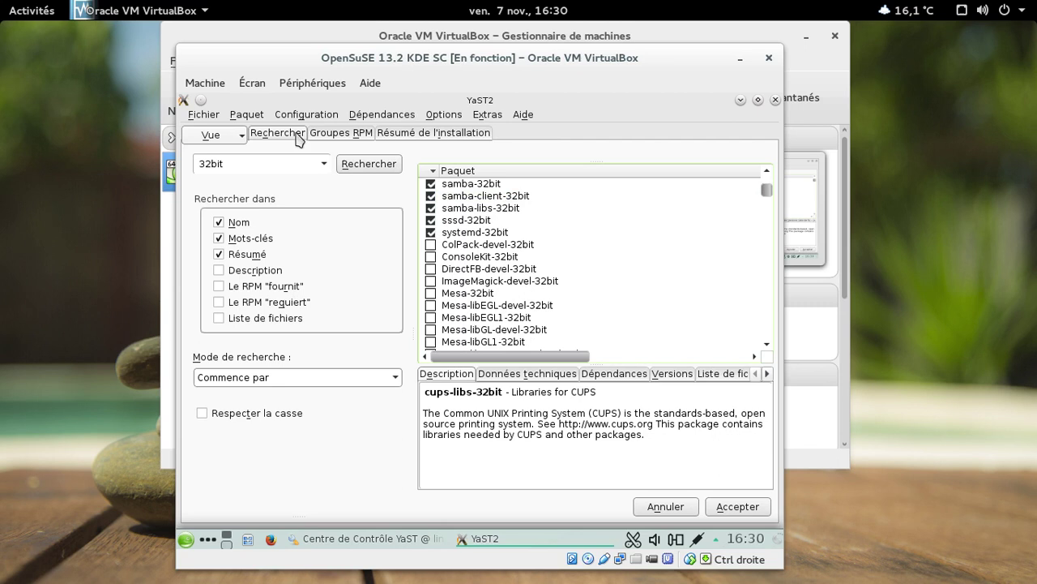
Inspect the installation summary filters, the RPM groups, and the package manager's configuration, option and help commands.
left_click(416, 140)
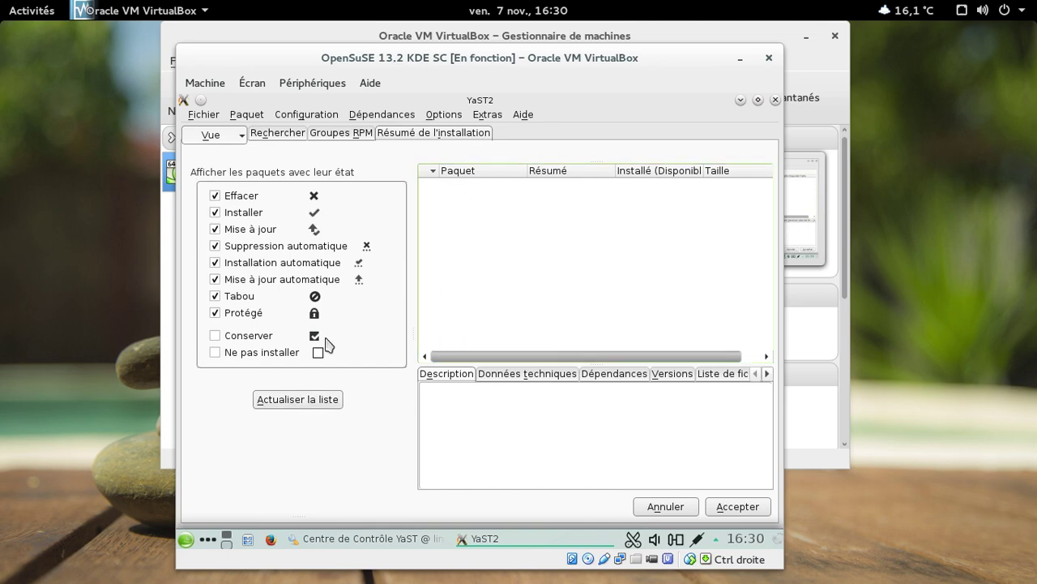
left_click(330, 134)
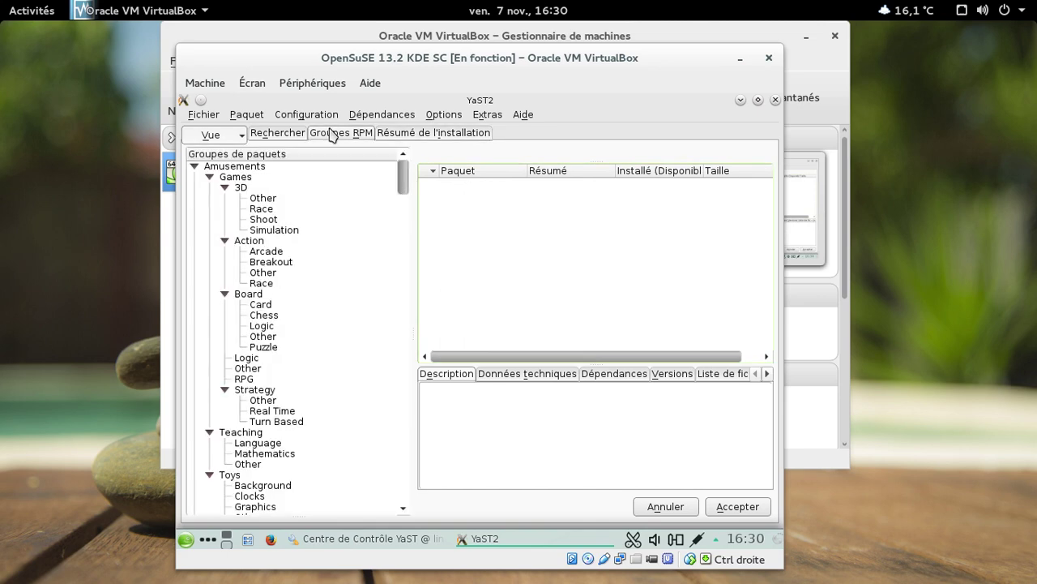
left_click(424, 133)
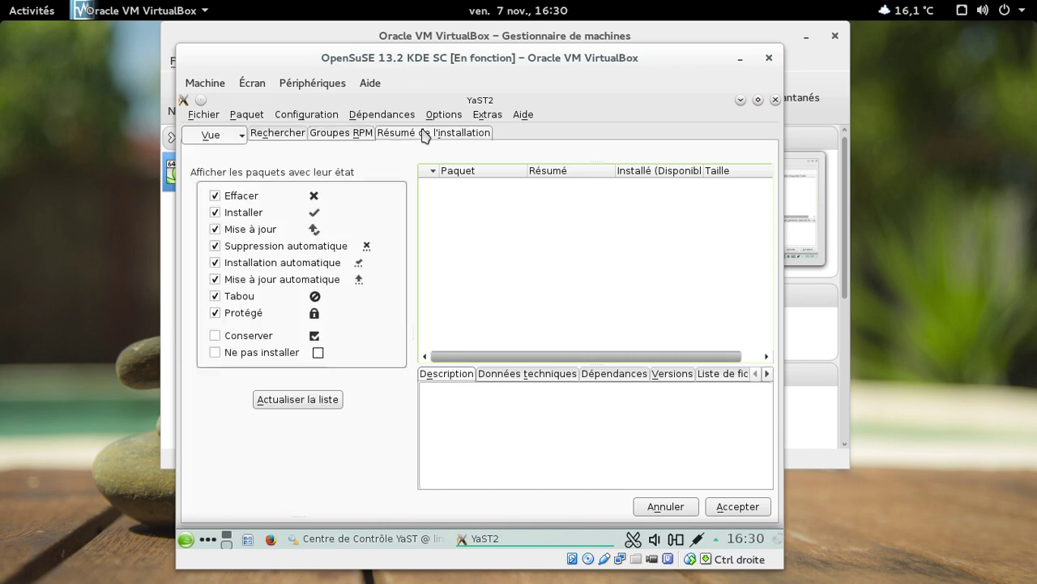
left_click(307, 114)
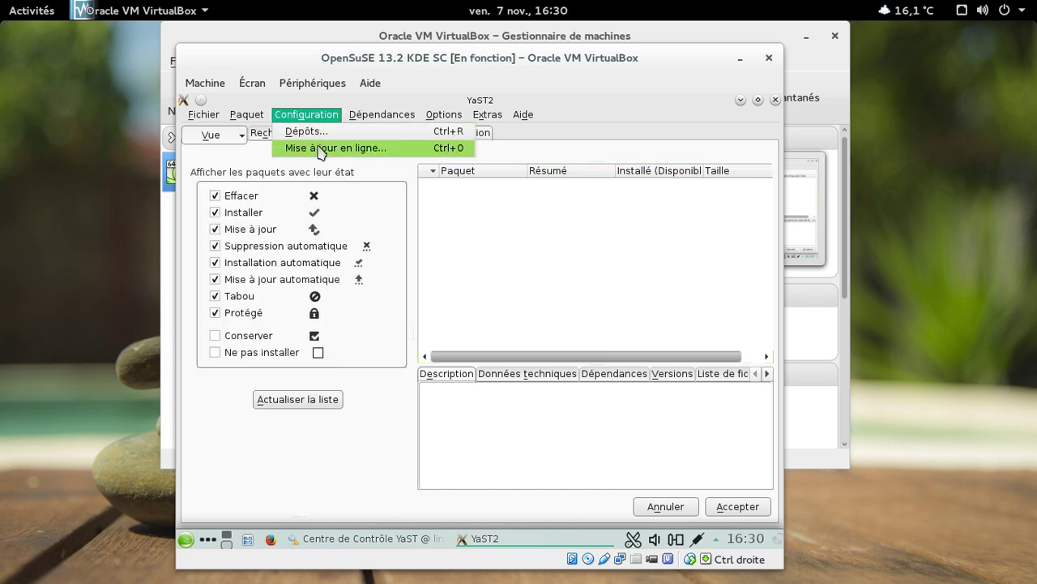
mouse_move(458, 117)
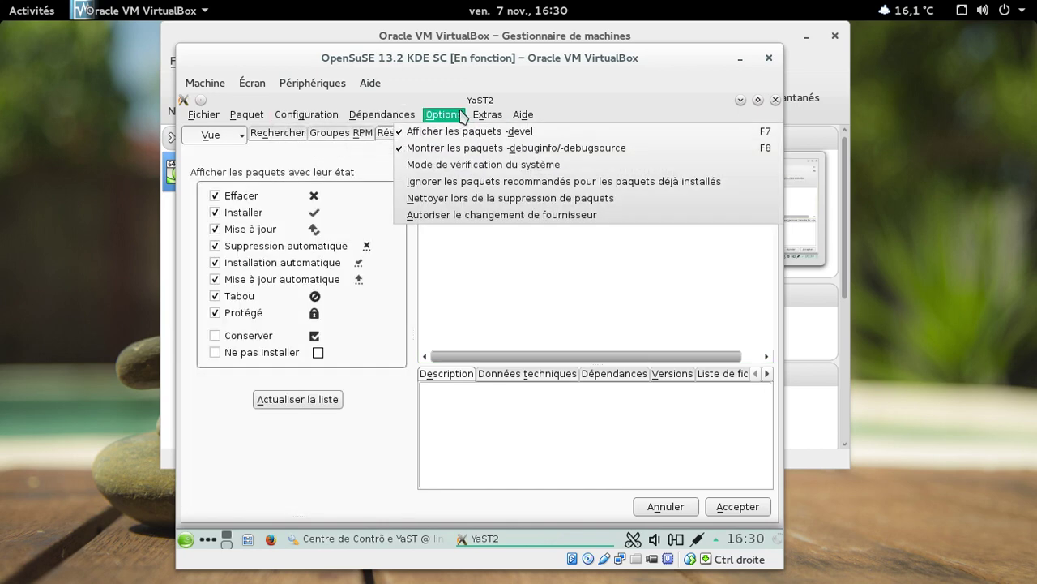
left_click(444, 114)
left_click(524, 115)
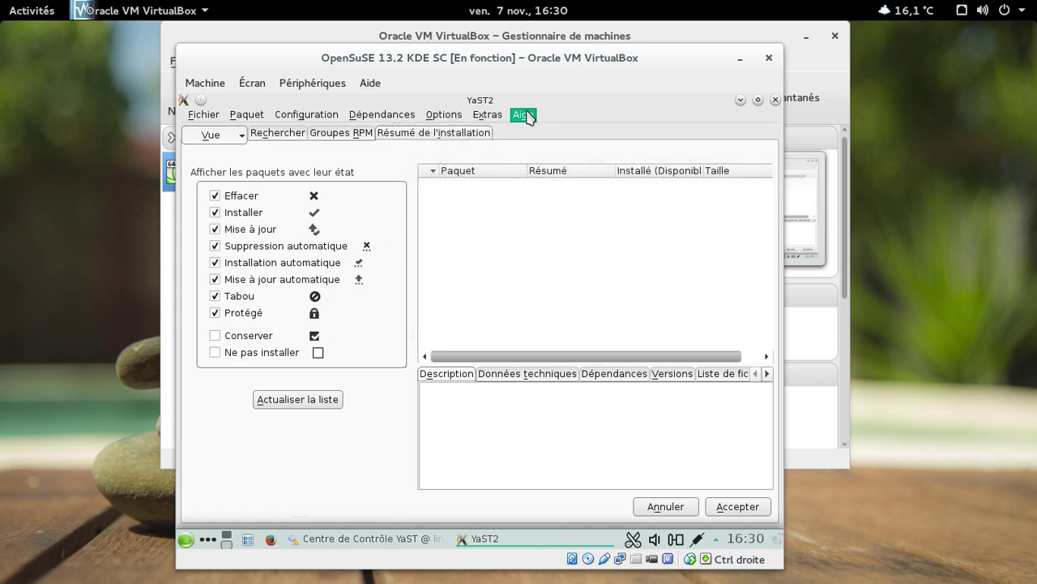
Close the package manager and the YaST control center.
left_click(525, 114)
left_click(776, 100)
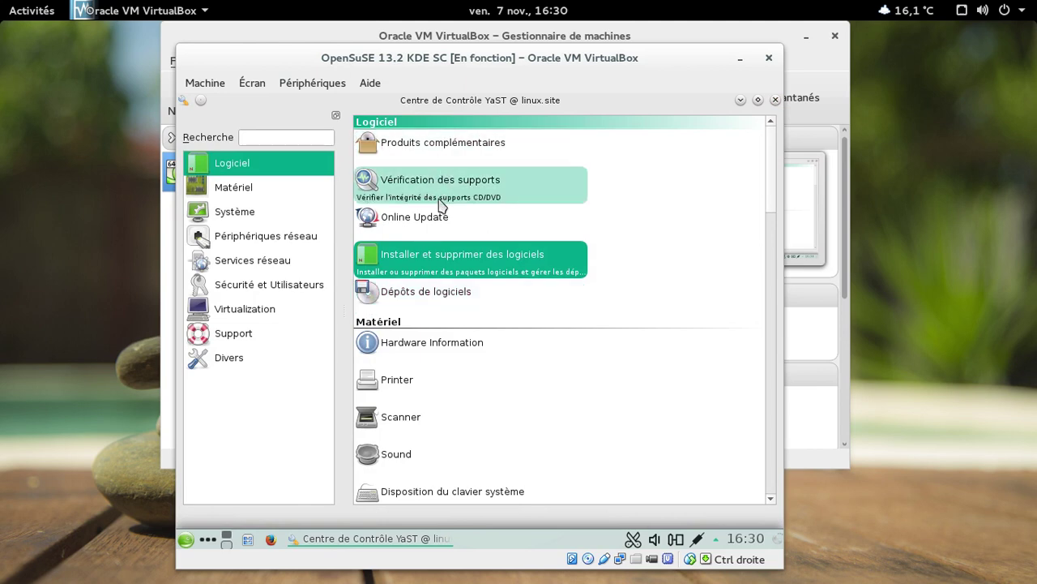
left_click(775, 99)
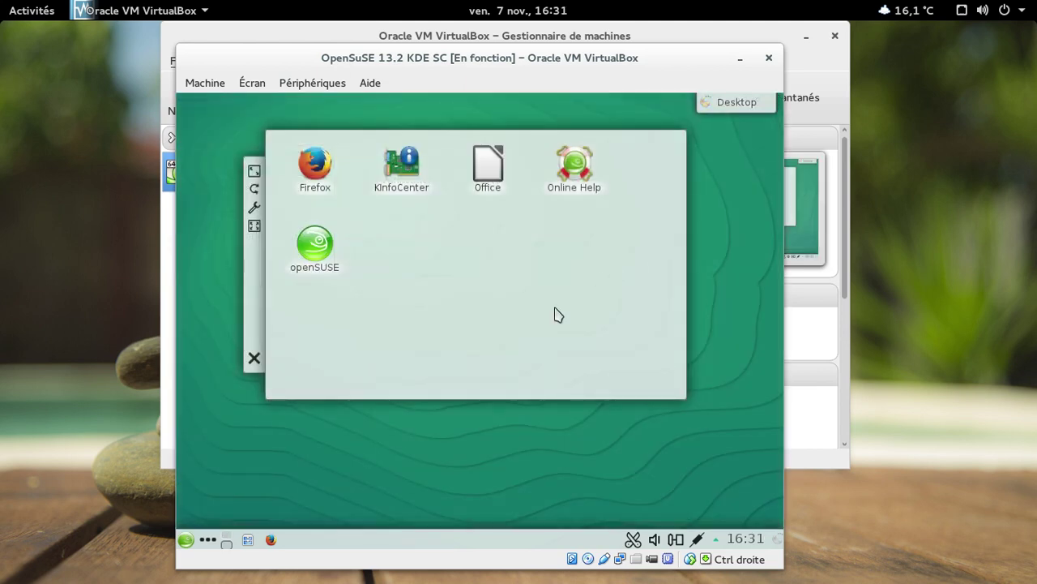
Launch a terminal and display the manual page for zypper with man zypper.
left_click(186, 539)
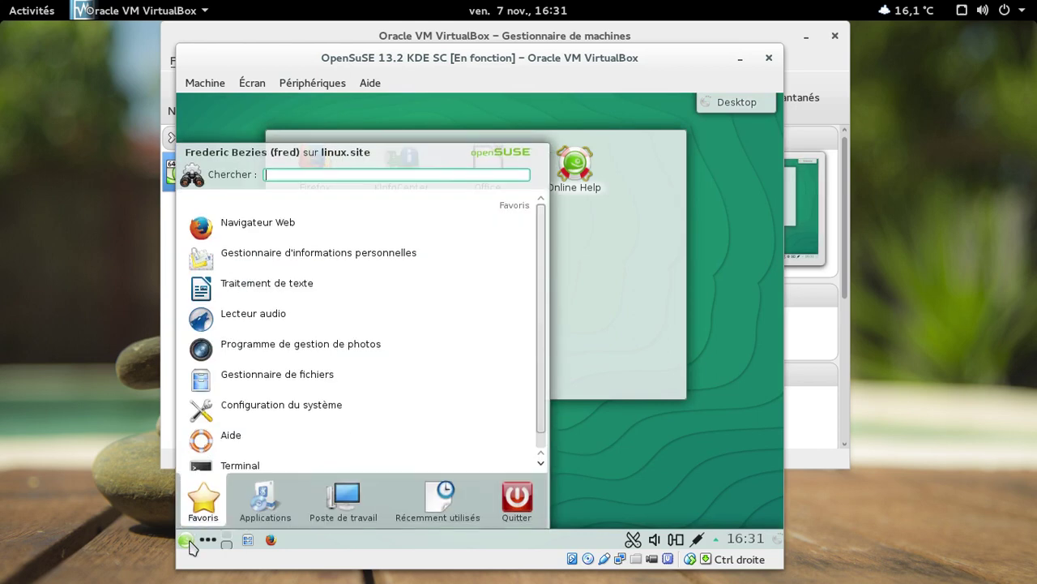
left_click(267, 456)
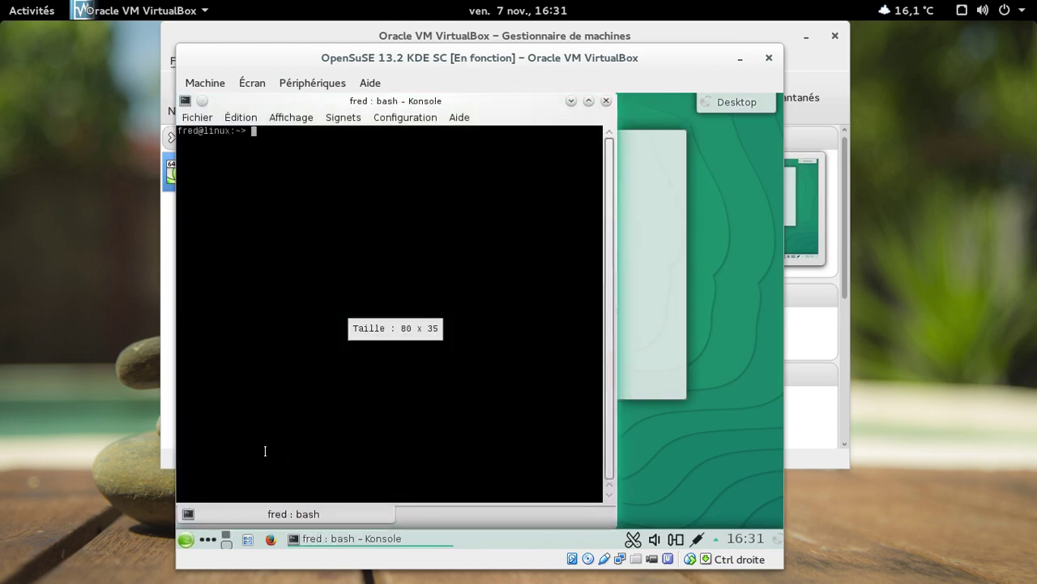
type("man zypper")
key("Return")
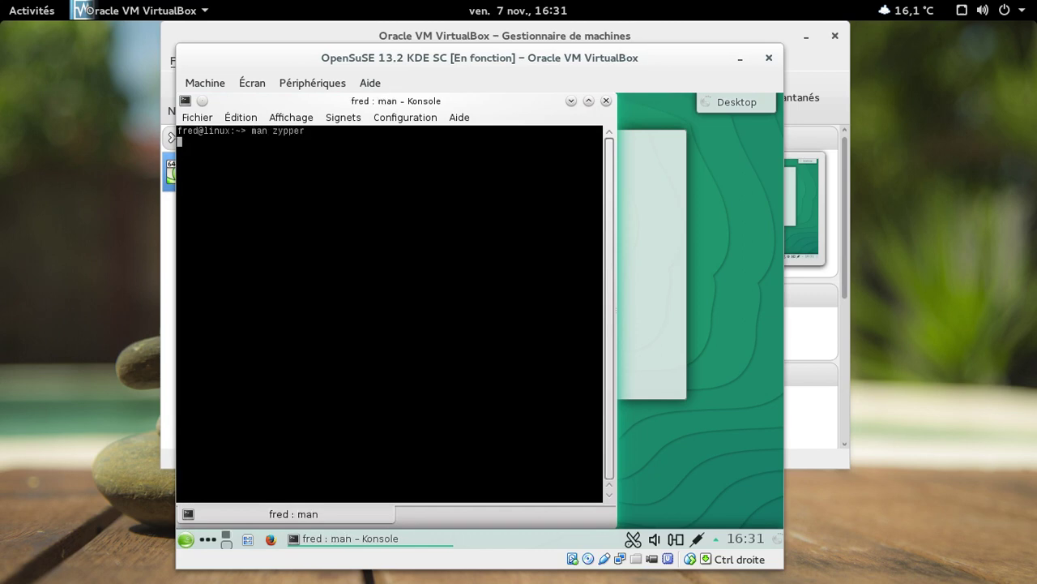
Read through the zypper manual from the concepts to the info, install, source-install and verify commands.
scroll(389, 313, "down", 6)
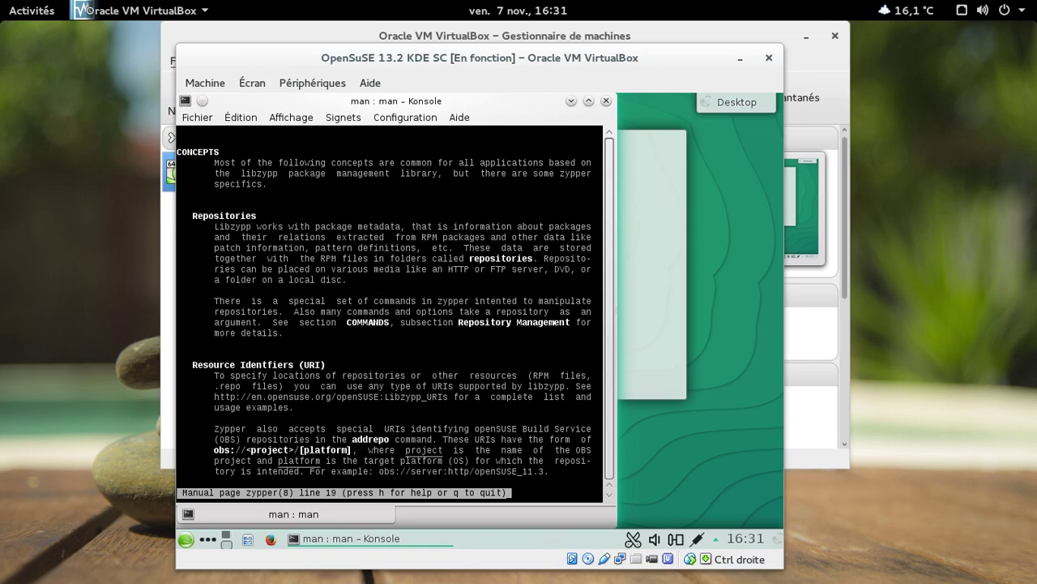
scroll(389, 313, "down", 18)
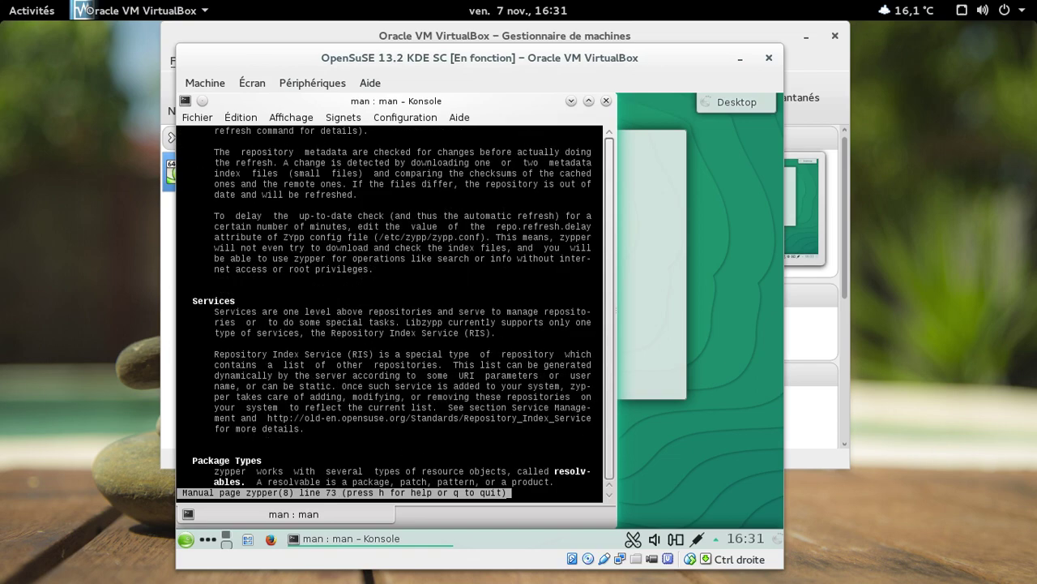
scroll(389, 312, "down", 6)
scroll(389, 312, "down", 6)
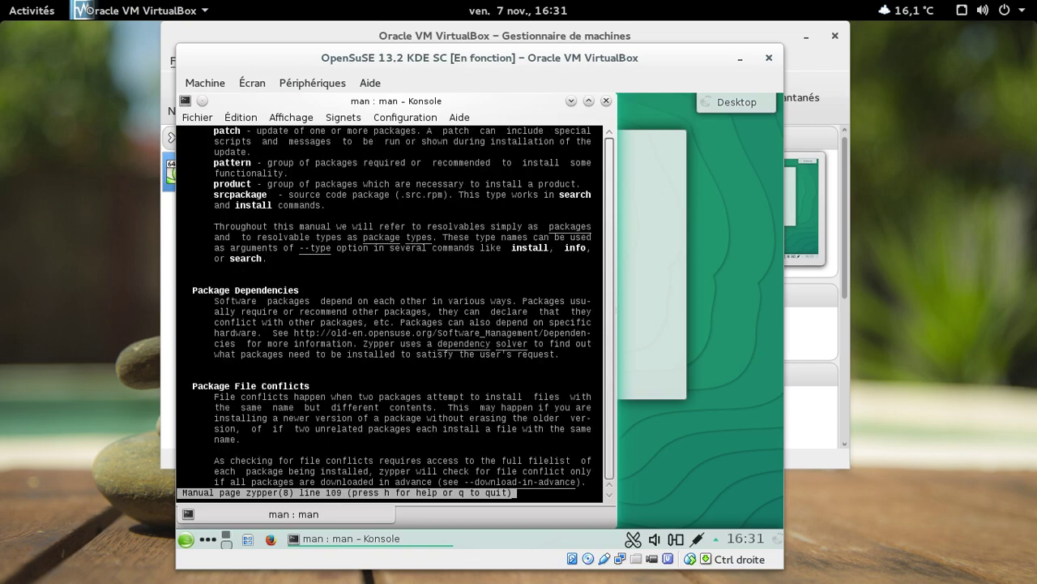
scroll(389, 312, "down", 6)
scroll(389, 312, "down", 6)
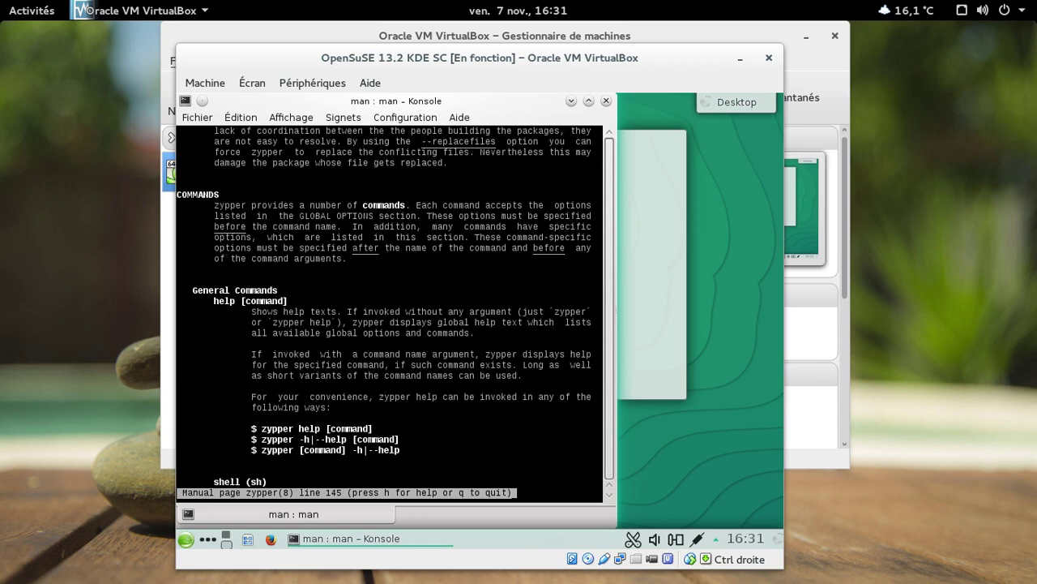
scroll(389, 312, "down", 6)
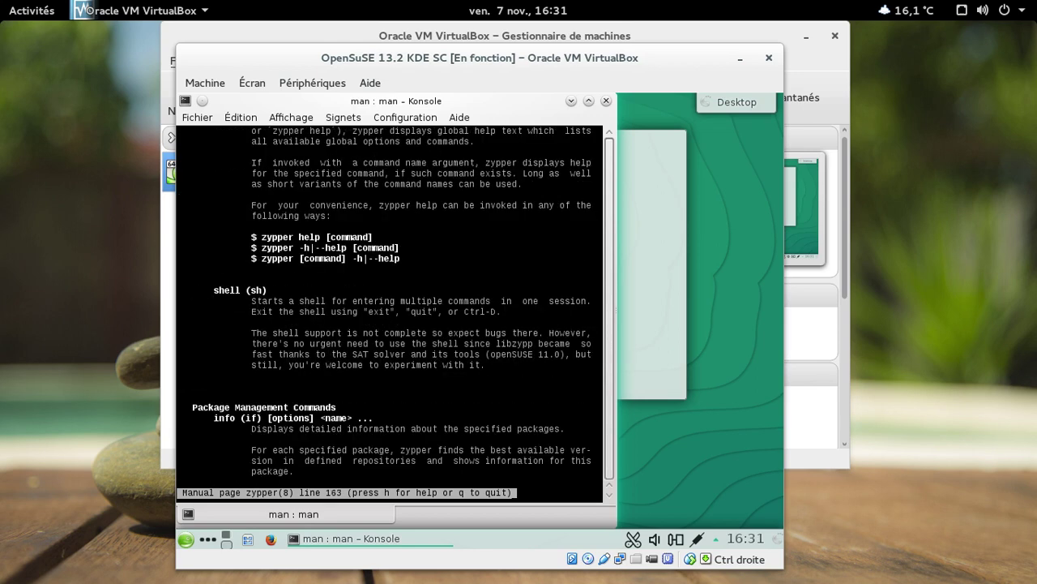
scroll(389, 312, "down", 6)
scroll(389, 312, "down", 12)
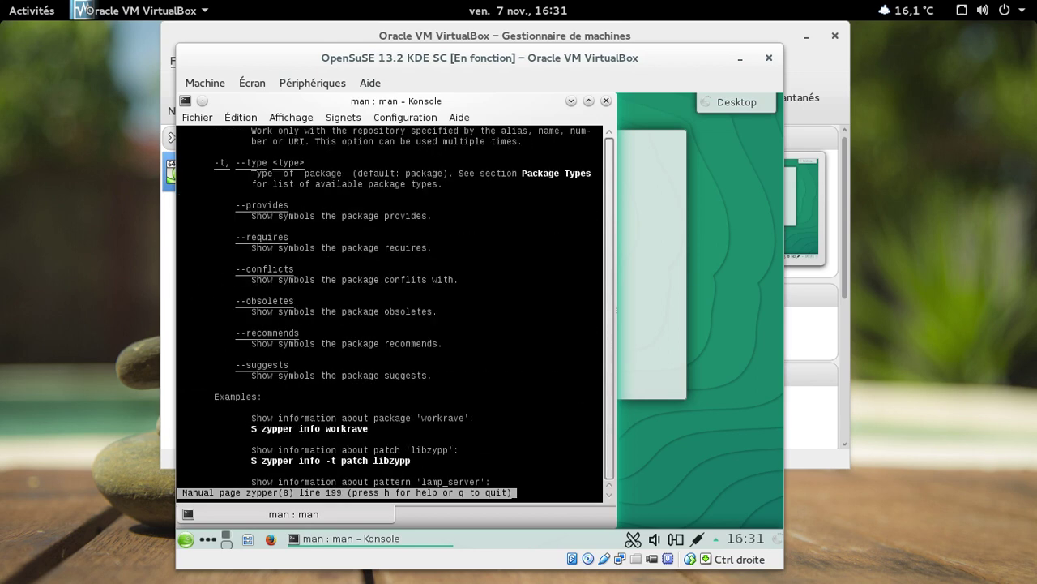
scroll(389, 312, "down", 20)
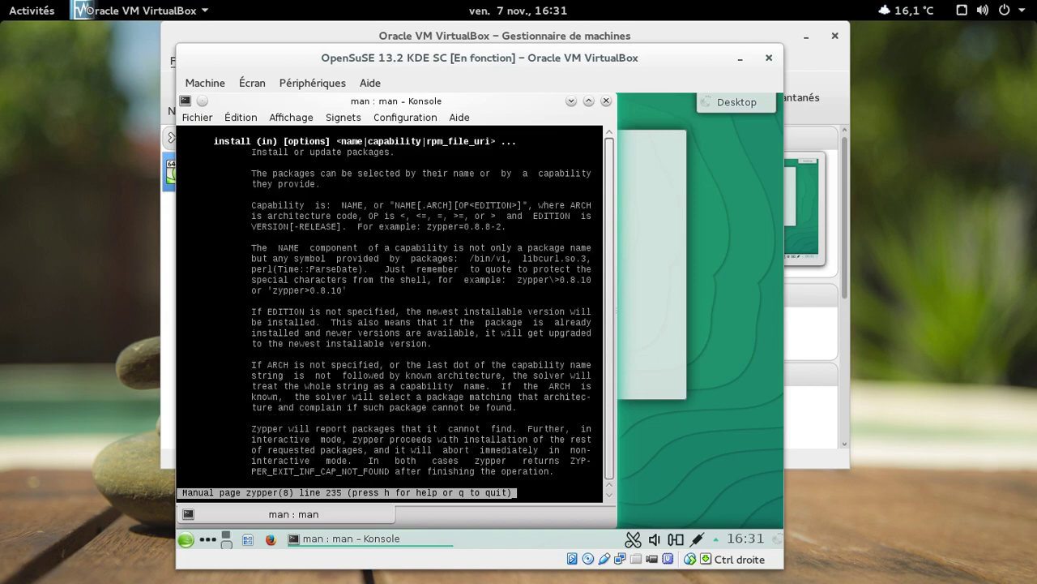
scroll(389, 312, "down", 6)
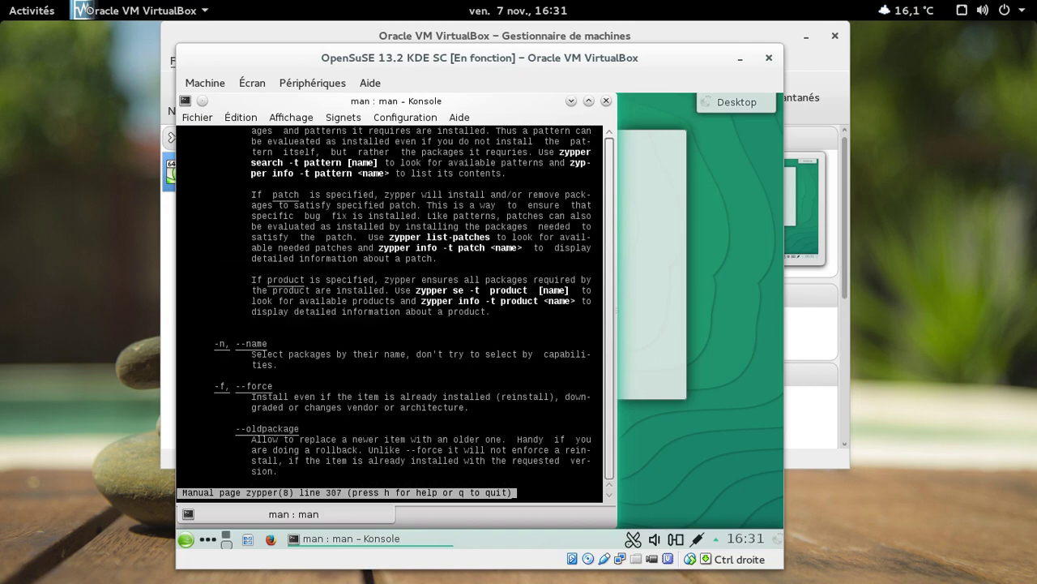
scroll(389, 312, "down", 12)
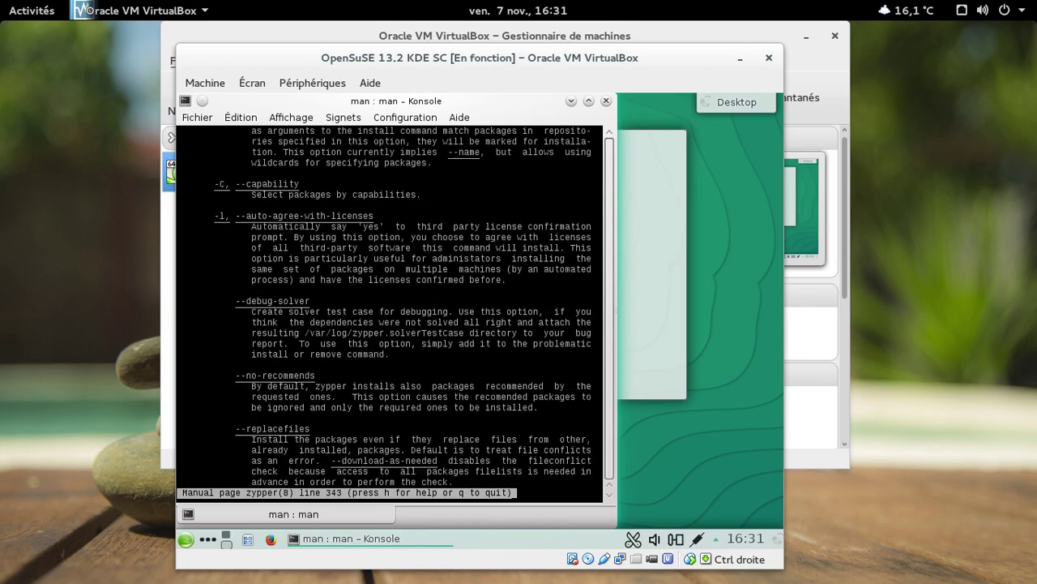
scroll(389, 312, "down", 12)
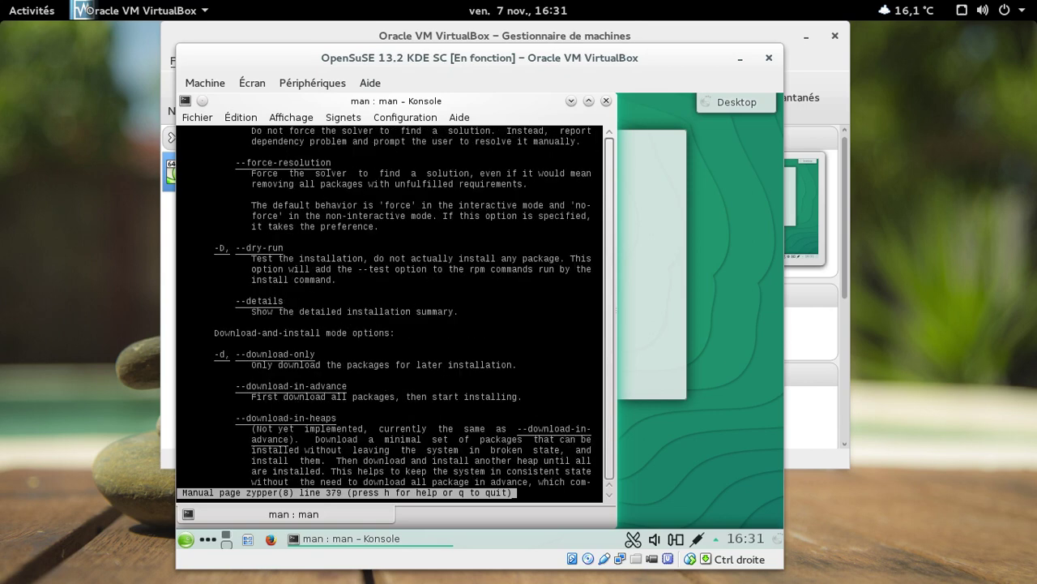
scroll(389, 312, "down", 6)
scroll(389, 312, "down", 6)
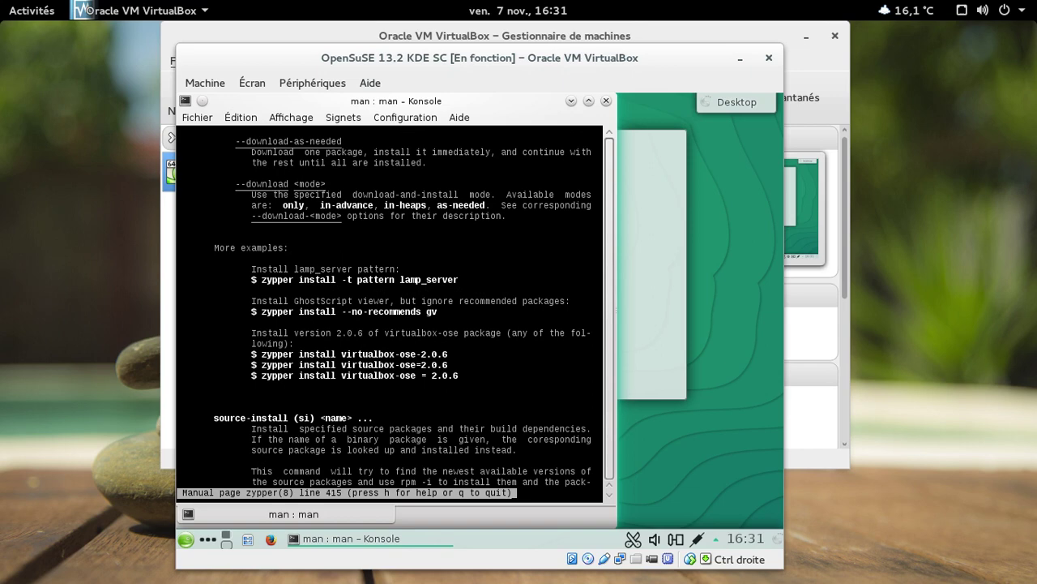
scroll(389, 312, "down", 6)
scroll(389, 312, "down", 6)
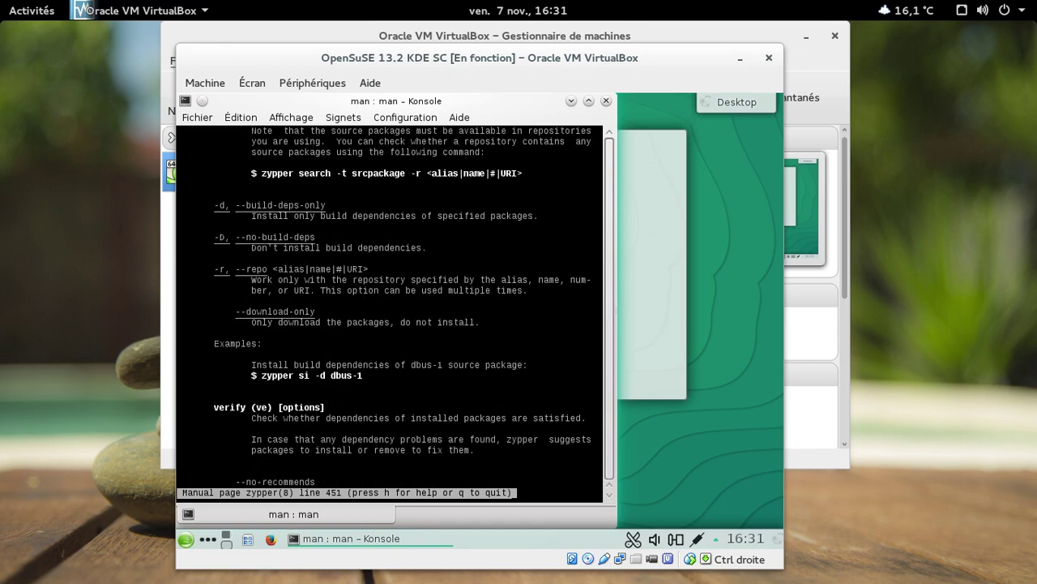
Quit the manual page and search the repositories for 32-bit packages with zypper search 32bit.
type("qzy")
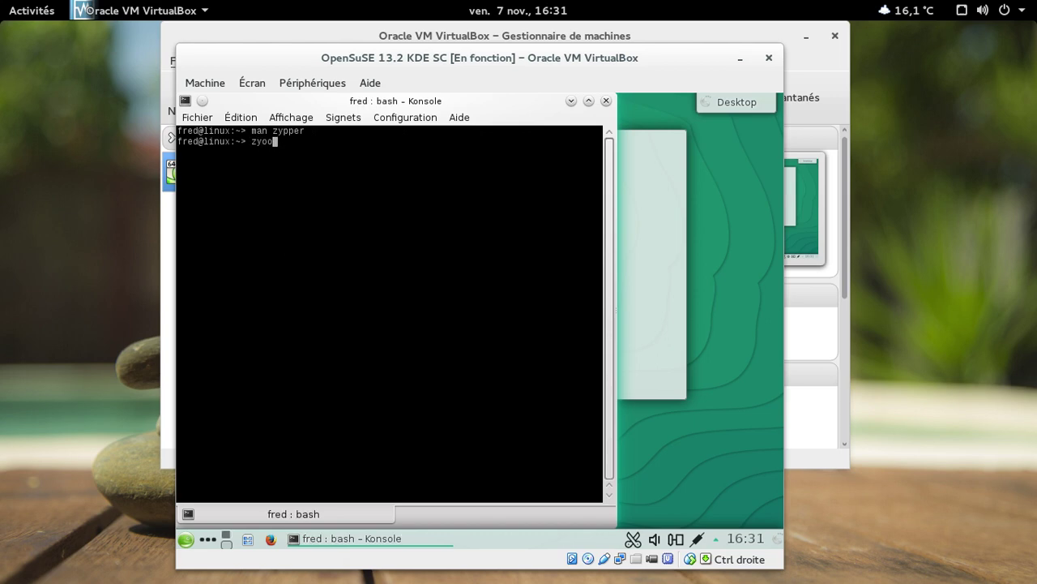
type("pper search 32bit")
key("Return")
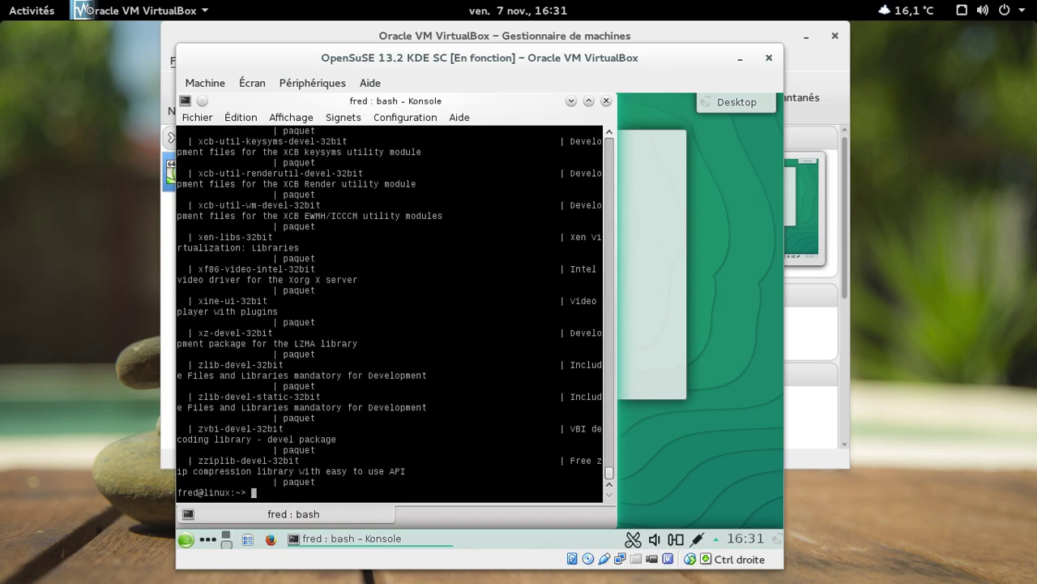
Rerun the 32-bit search filtered for installed packages with zypper search 32bit | grep installed.
key("Up")
type("| grep installed")
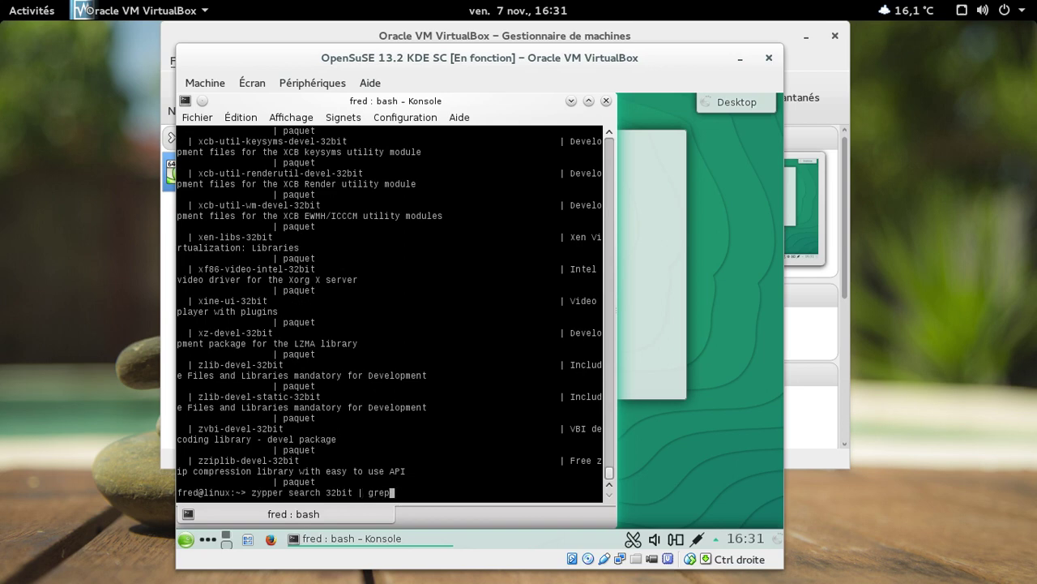
key("Return")
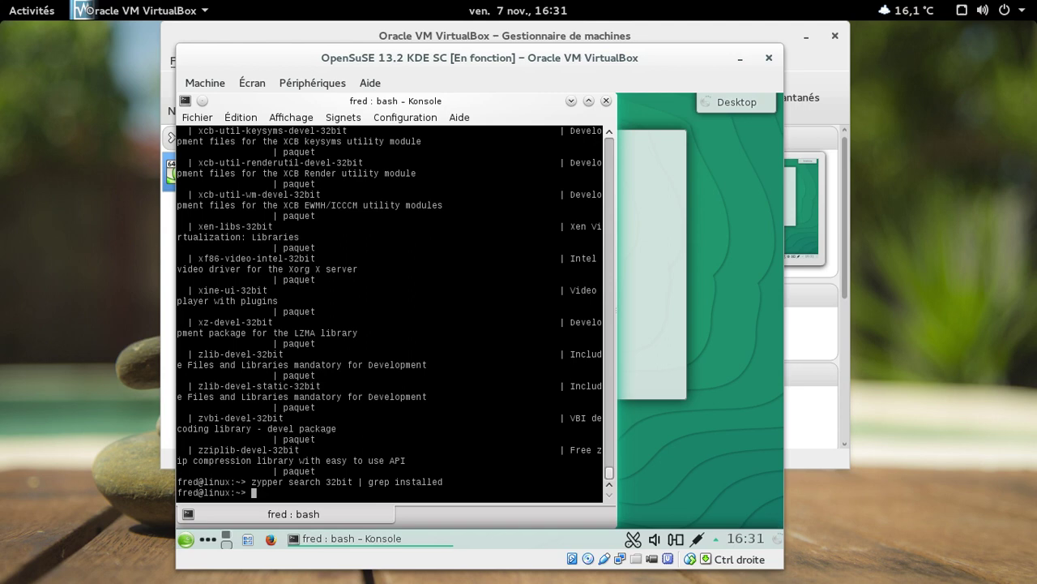
Look back through the earlier 32-bit package search output, and exit the terminal session.
scroll(265, 450, "up", 15)
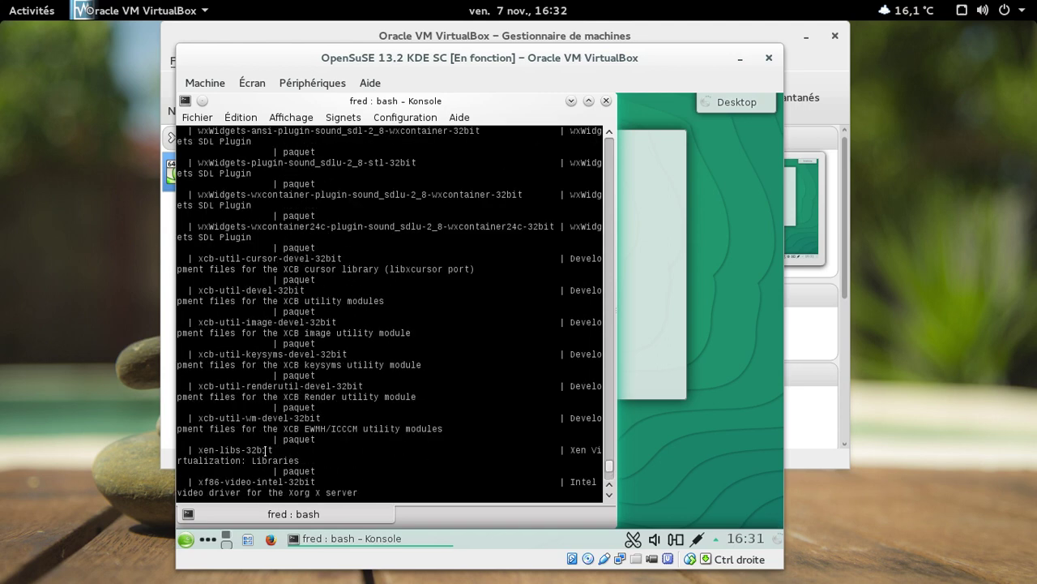
scroll(265, 450, "up", 8)
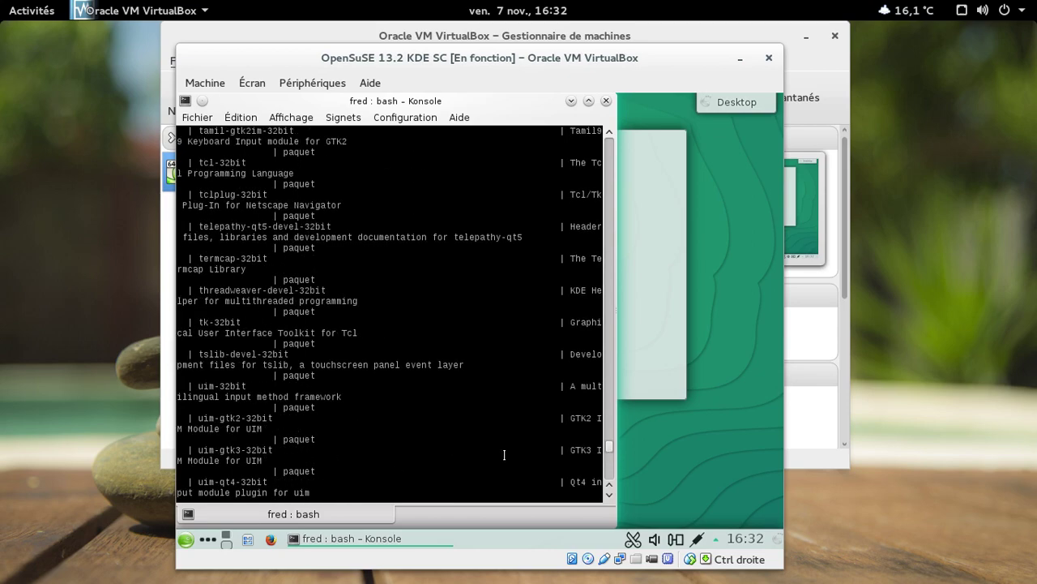
left_click_drag(609, 450, 654, 142)
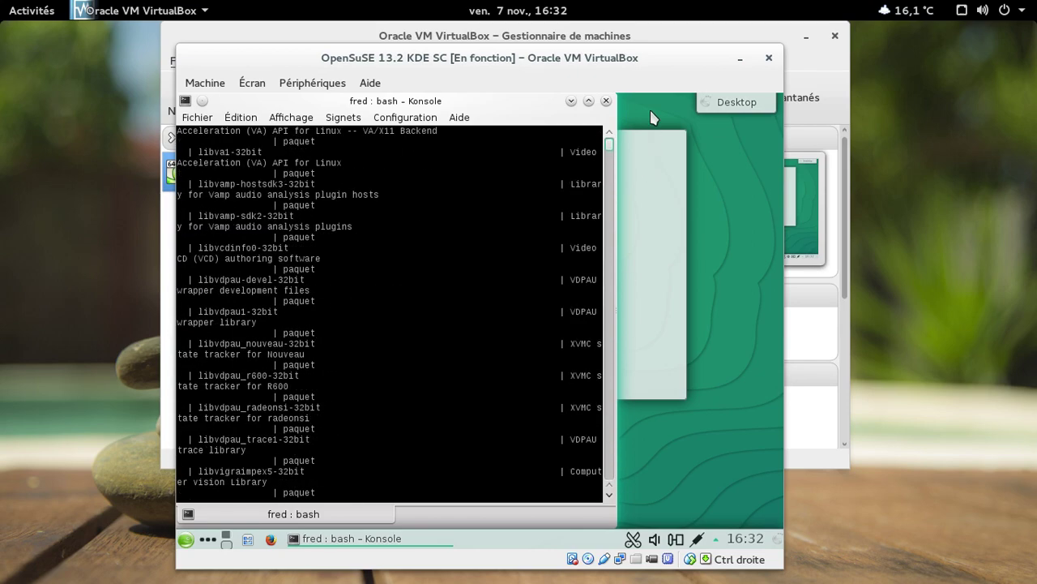
scroll(488, 271, "down", 10)
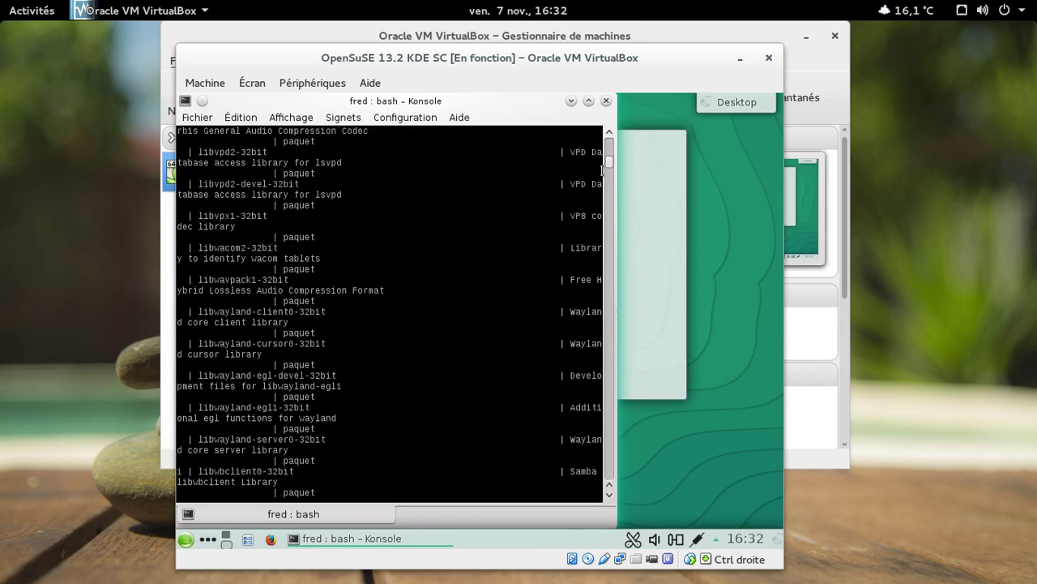
left_click_drag(609, 192, 596, 529)
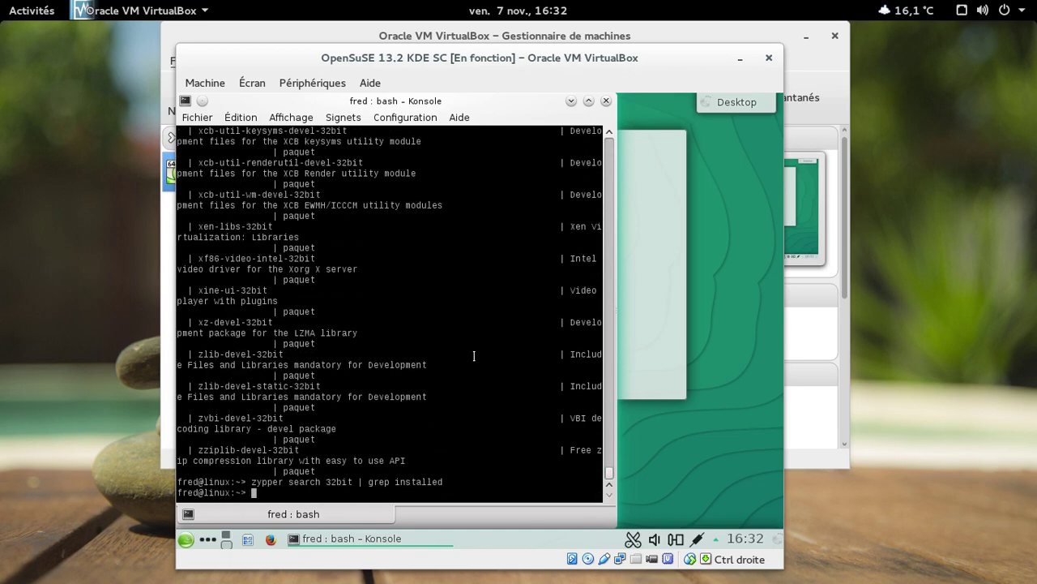
type("exit")
key("Return")
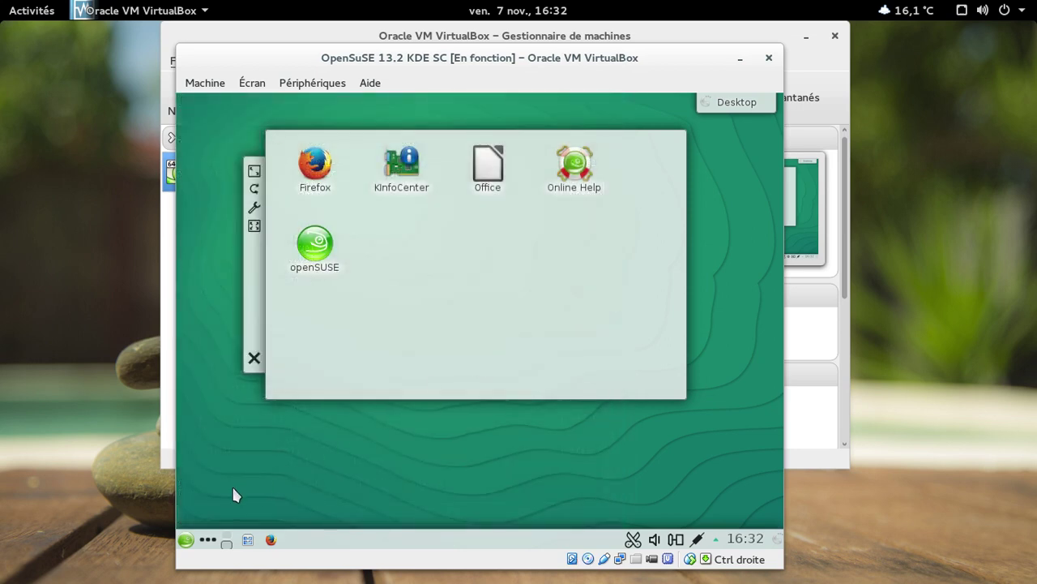
Search the application launcher for apper and start the Apper software manager.
left_click(185, 540)
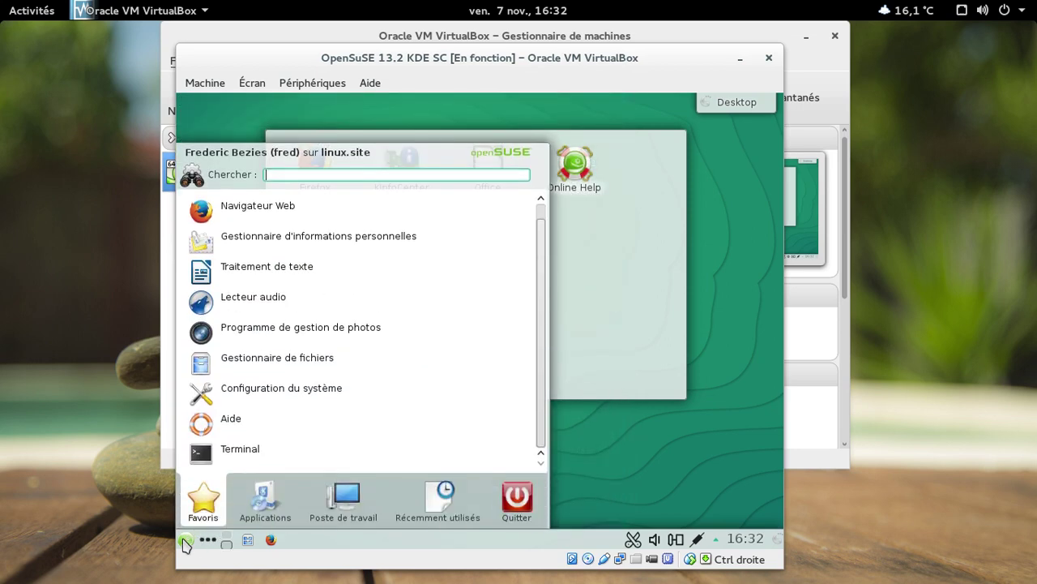
left_click(261, 493)
type("apper")
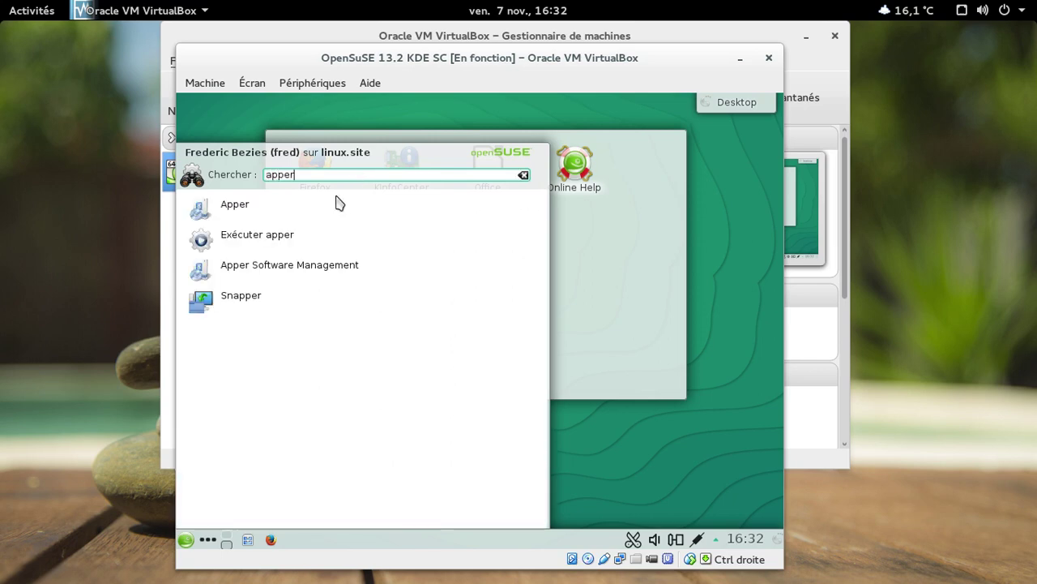
left_click(268, 214)
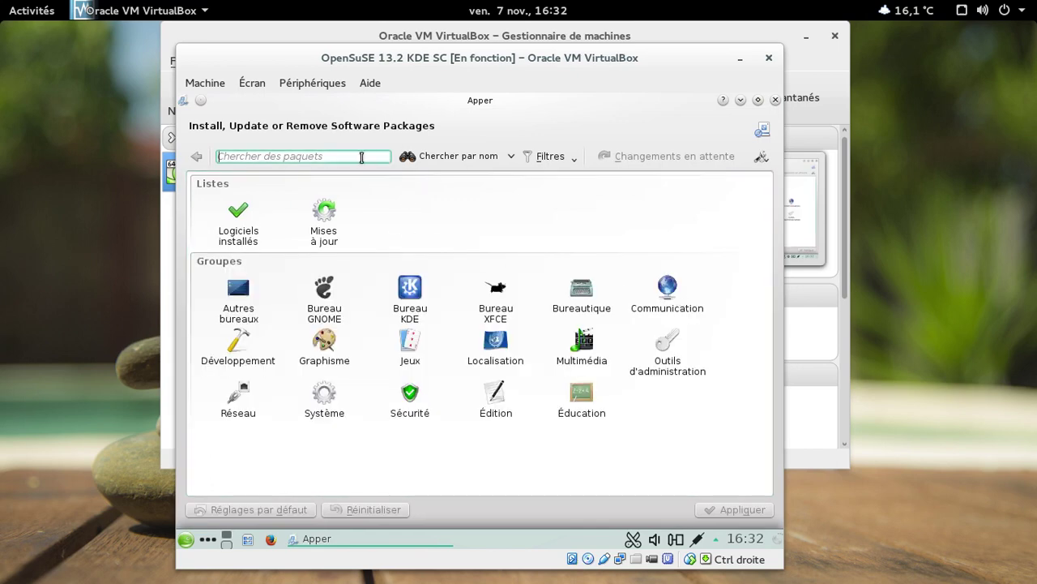
Restrict Apper's package filter to installed software only and search the packages by name for 32bit.
left_click(572, 159)
mouse_move(573, 178)
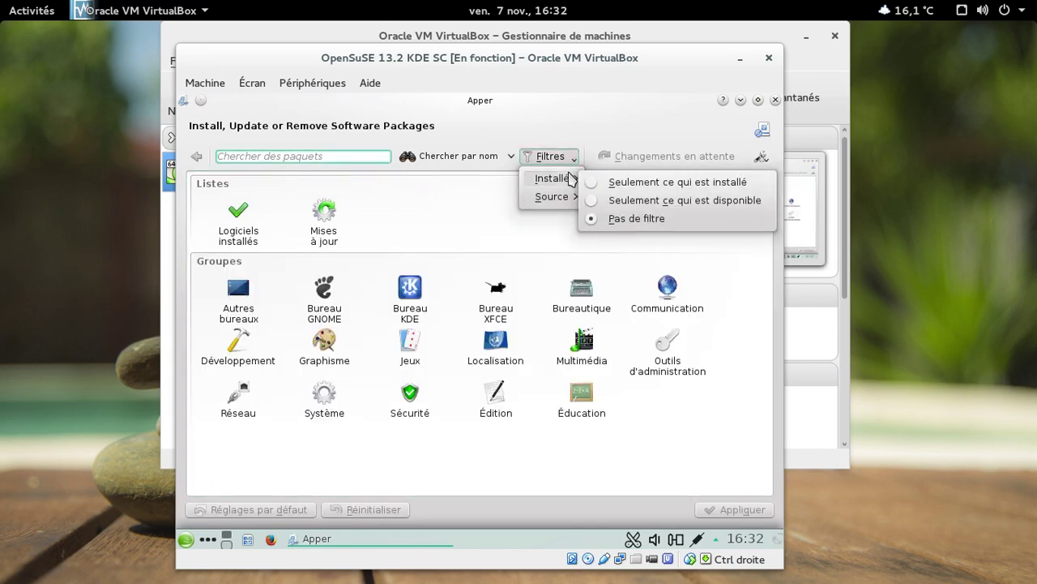
left_click(613, 184)
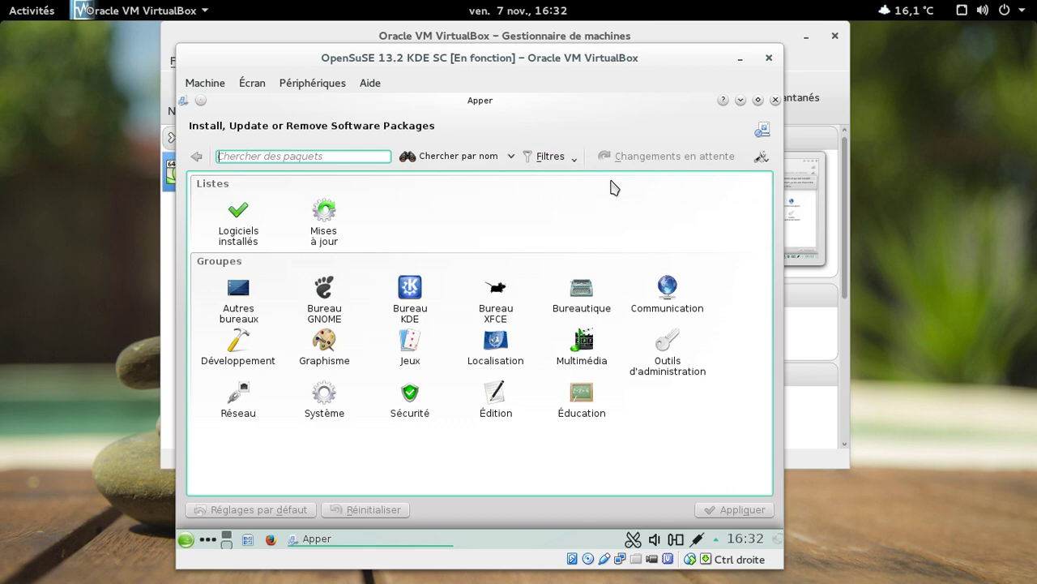
type("32bits")
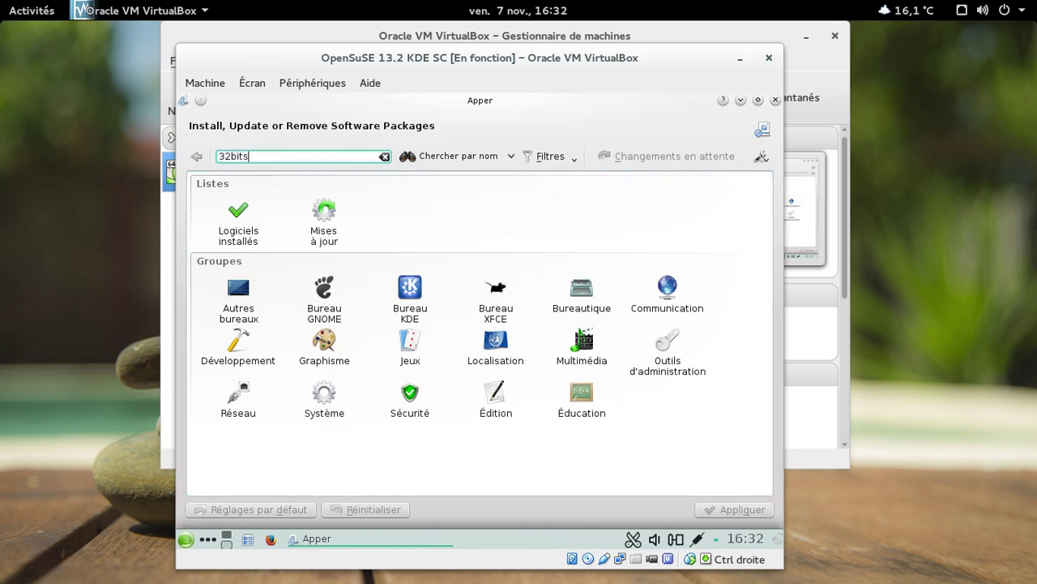
key("Return")
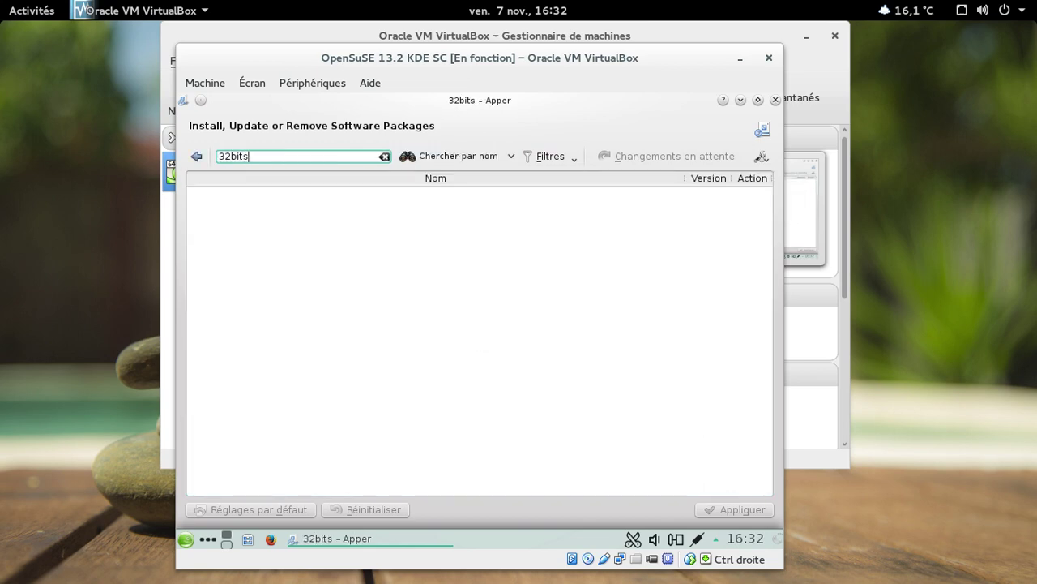
key("BackSpace")
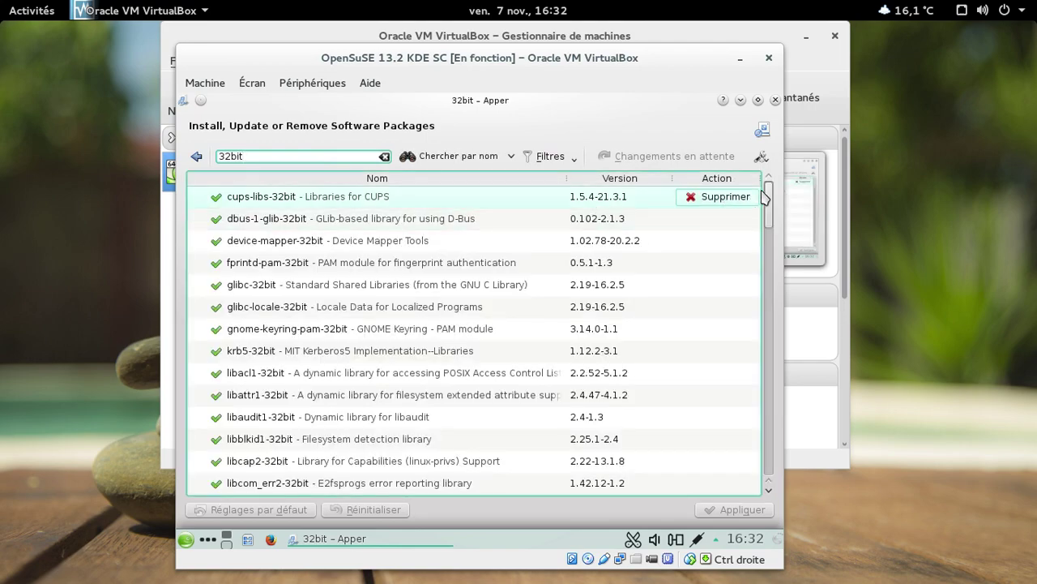
Go through Apper's whole list of installed 32-bit packages, from cups-libs-32bit down to systemd-32bit, reading their names and versions.
mouse_move(770, 198)
left_mouse_down()
mouse_move(747, 484)
mouse_move(783, 188)
left_mouse_up()
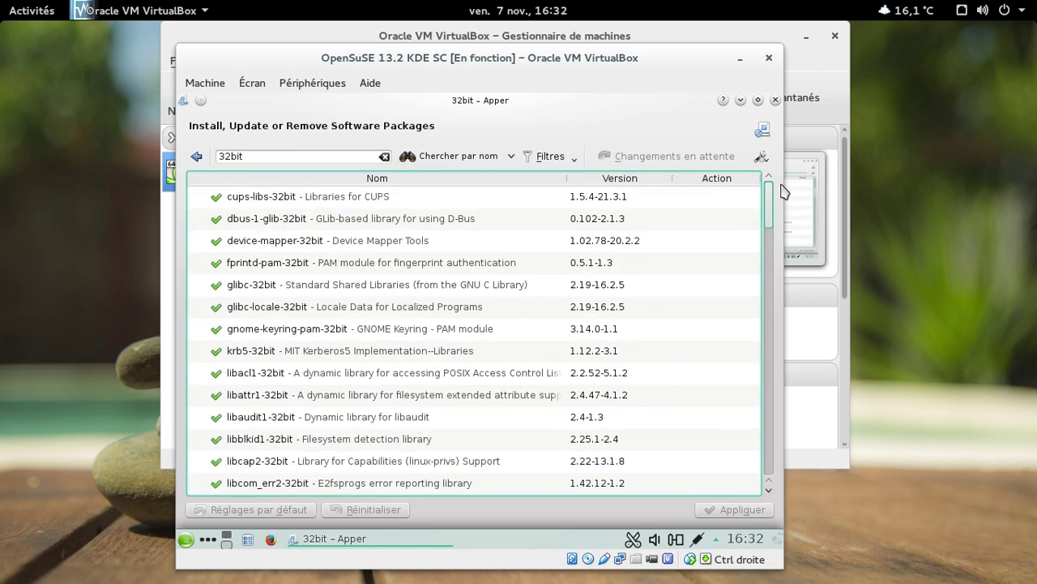
left_click(451, 202)
key("Down")
key("Down")
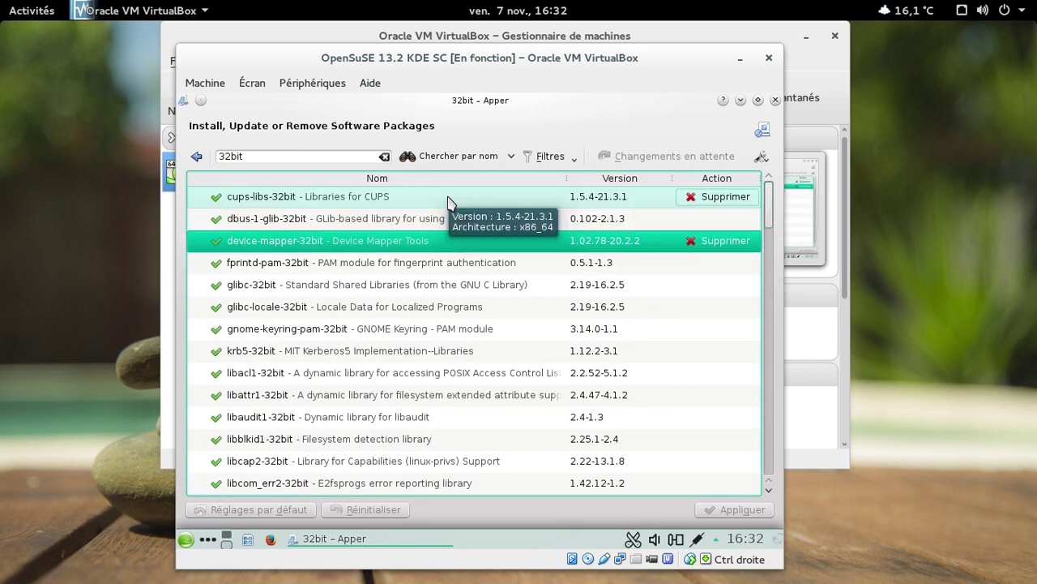
key("Down")
key("Down")
key("Down")
key("Down")
key("Down")
key("Down")
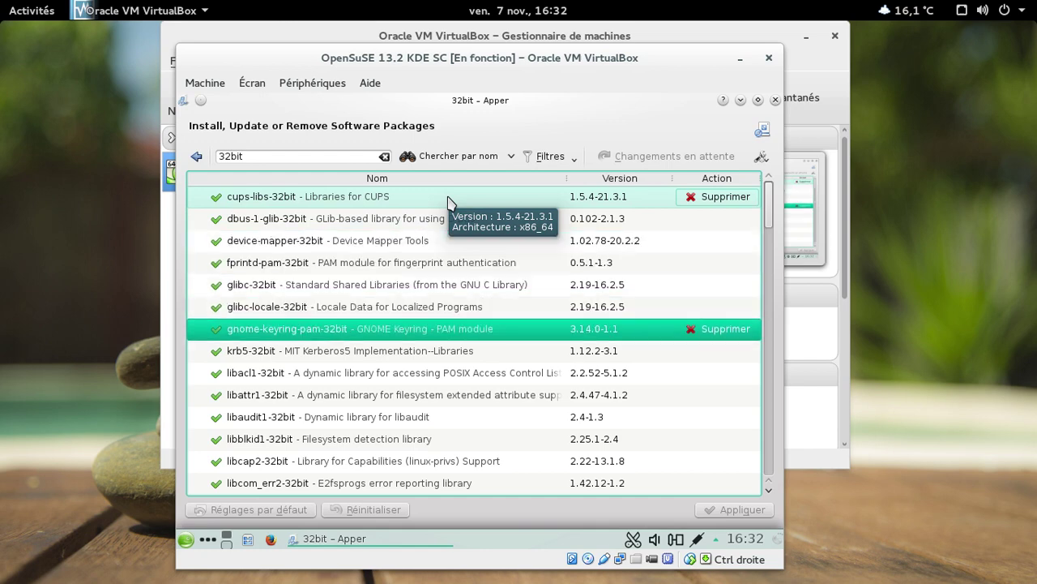
key("Down")
key("Down")
key("Down")
key("Down")
key("Down")
key("Down")
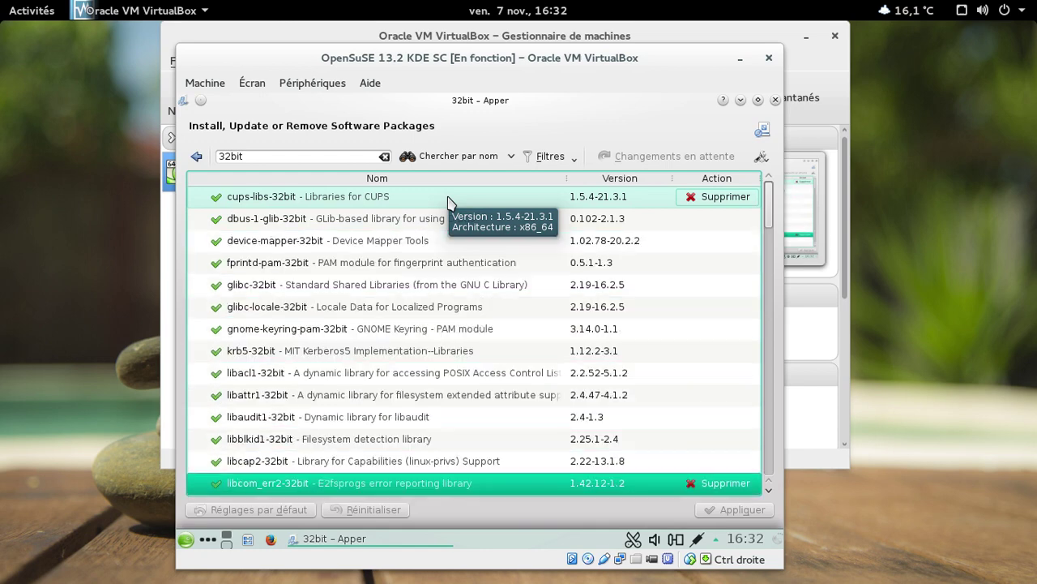
key("Down")
key("Down")
key("Down")
key("Down")
key("Down")
key("Down")
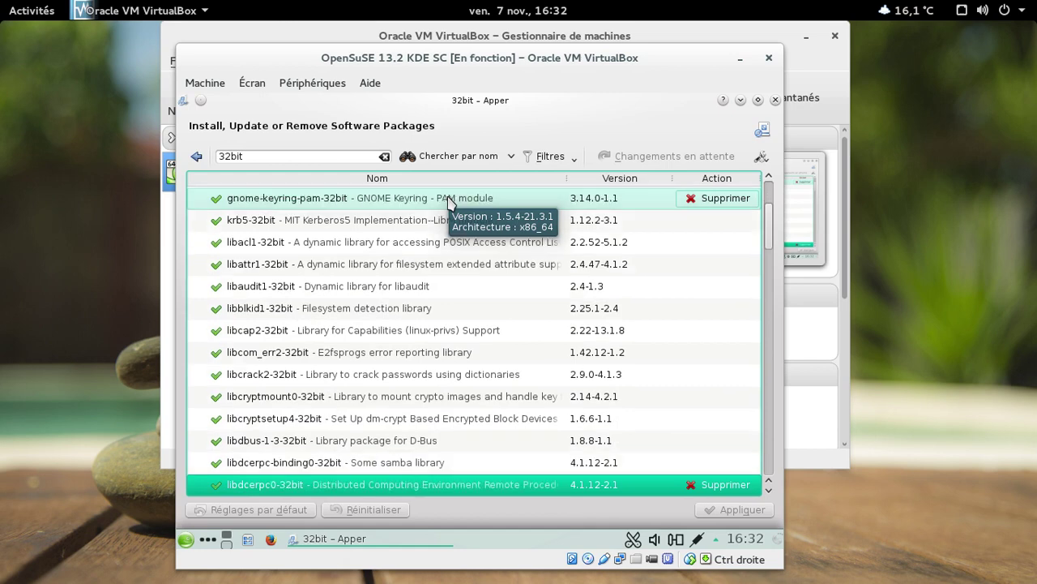
key("Down")
key("Down")
key("Down")
key("Down")
key("Down")
key("Down")
key("Down")
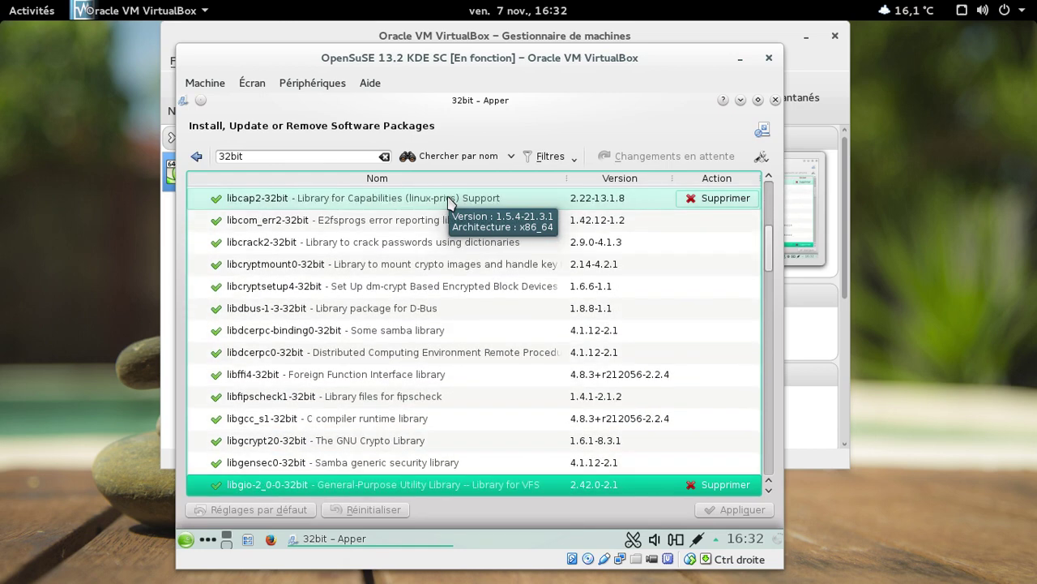
key("Down")
key("Down")
key("Down")
key("Down")
key("Down")
key("Down")
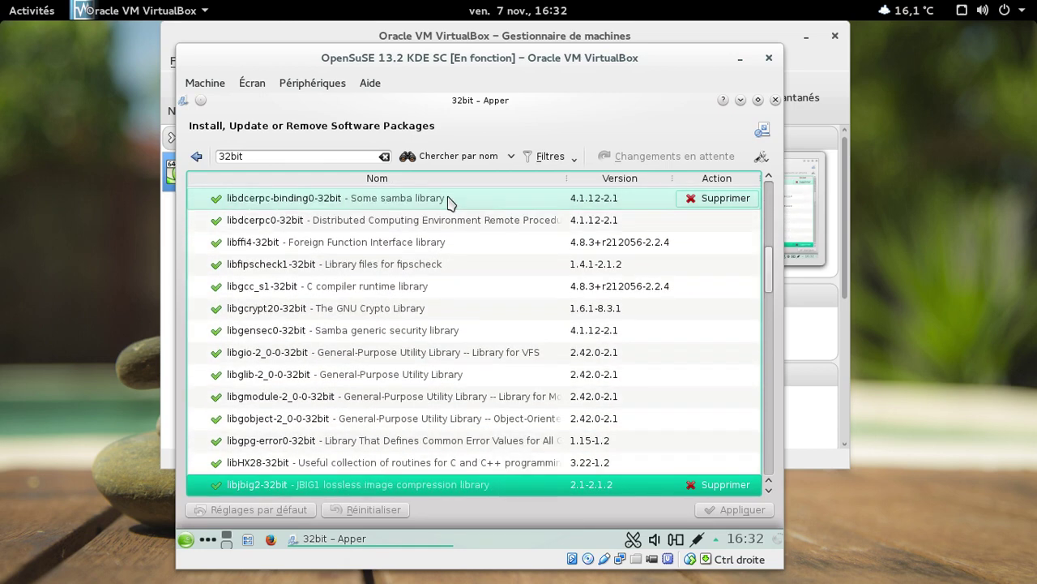
key("Down")
key("Down")
key("Down")
key("Down")
key("Down")
key("Down")
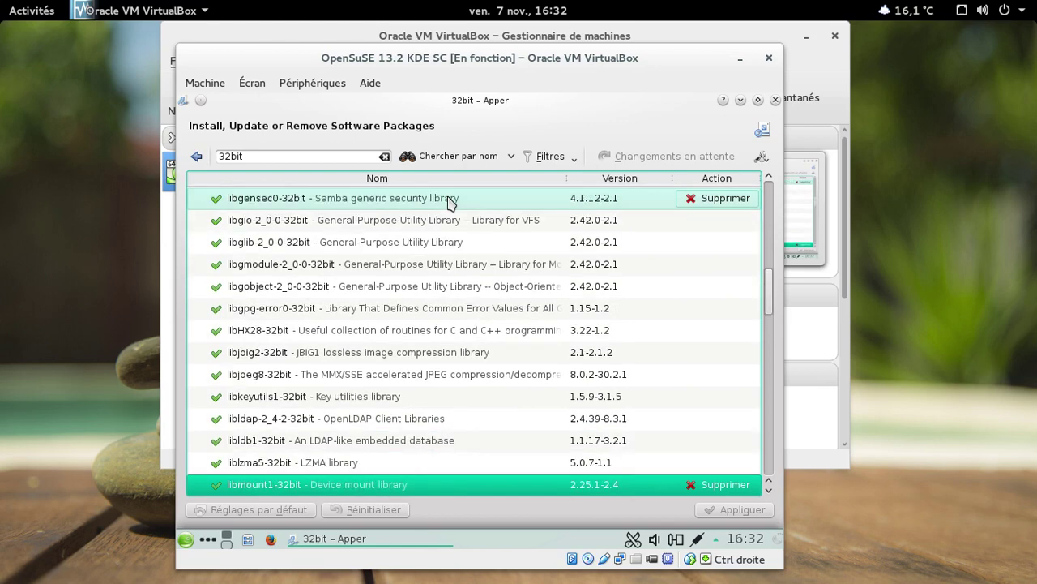
key("Down")
key("Down")
key("Down")
key("Down")
key("Down")
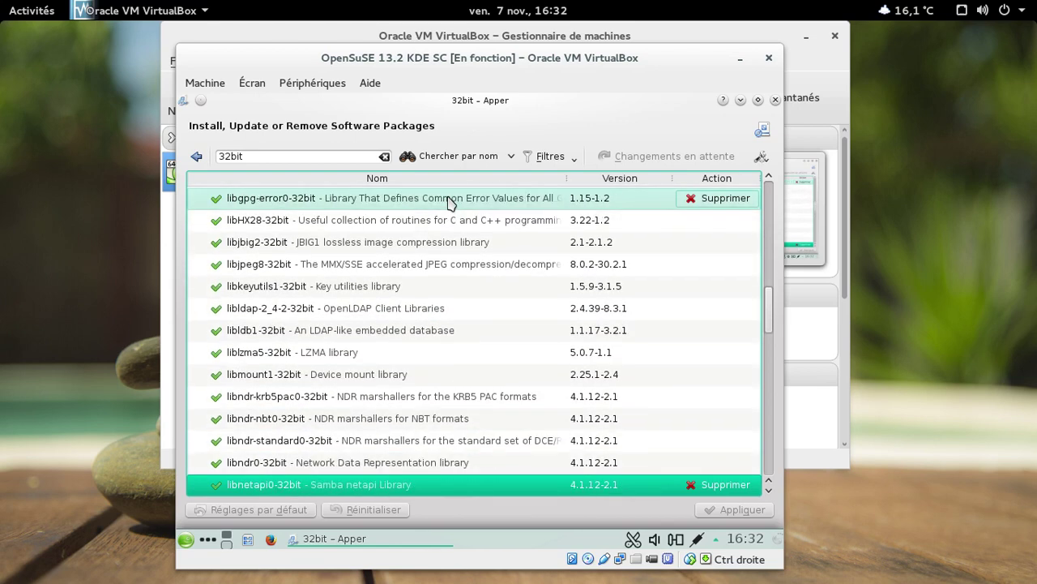
key("Down")
key("Down")
key("Down")
key("Down")
key("Down")
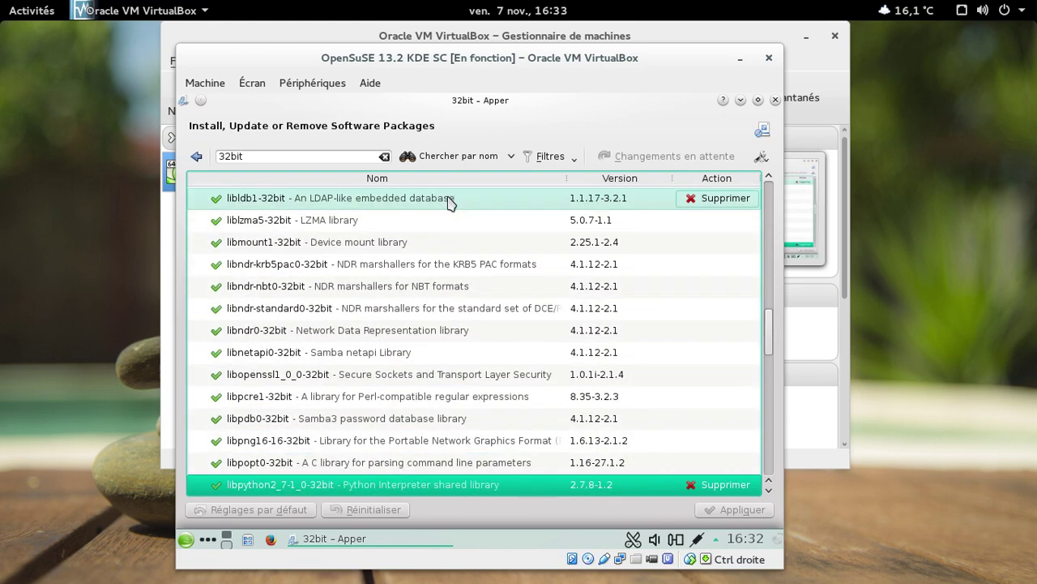
key("Down")
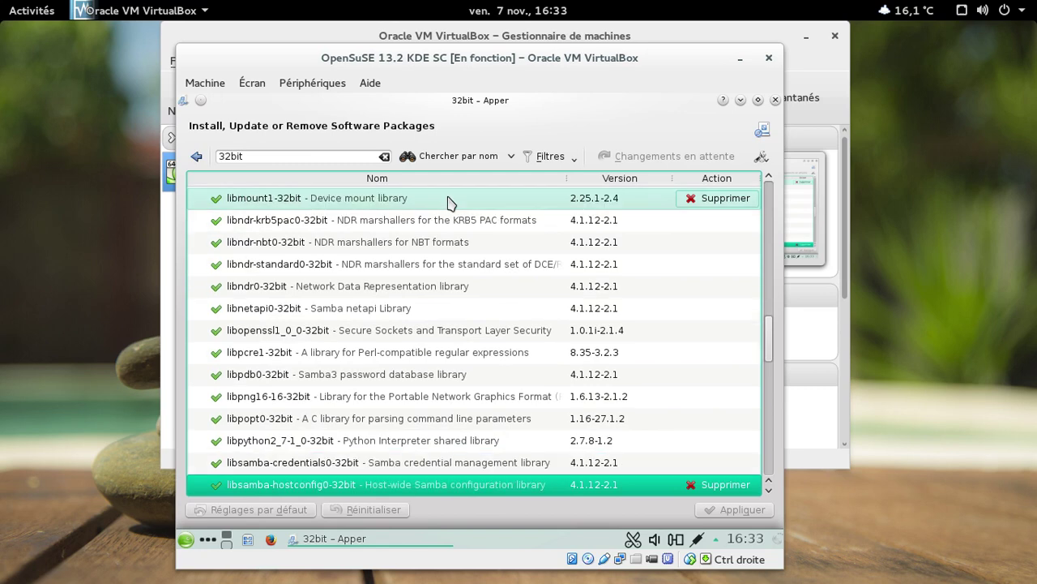
key("Down")
key("Down")
key("Down")
key("Down")
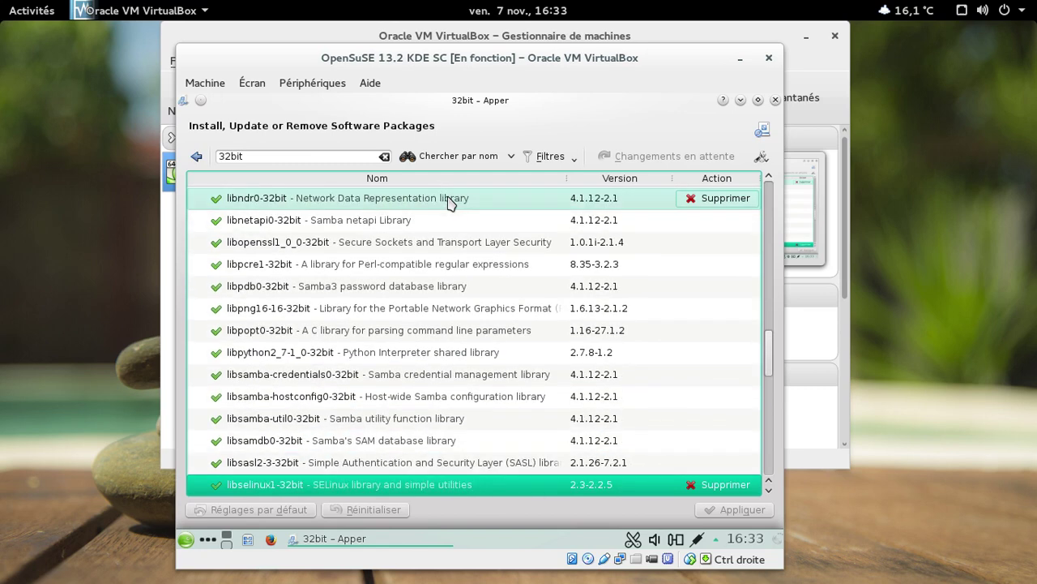
key("Down")
key("Down")
key("Down")
key("Down")
key("Down")
key("Down")
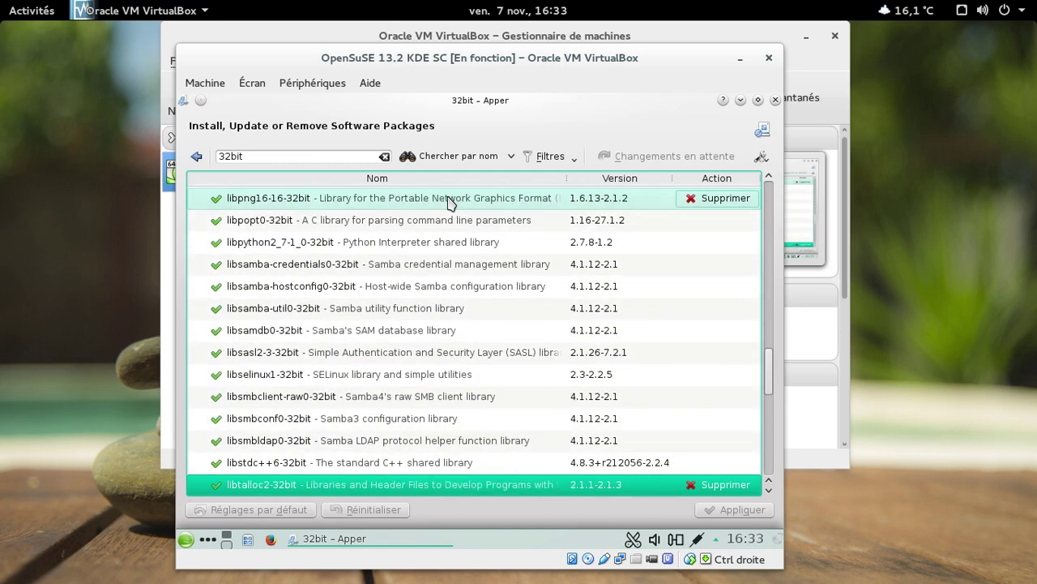
key("Down")
key("Down")
key("Down")
key("Down")
key("Down")
key("Down")
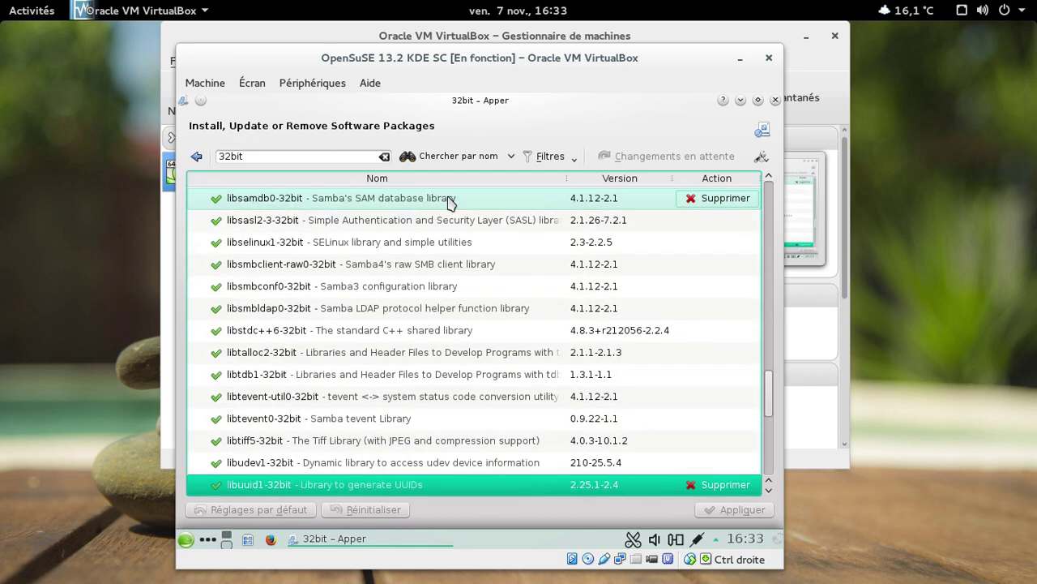
key("Down")
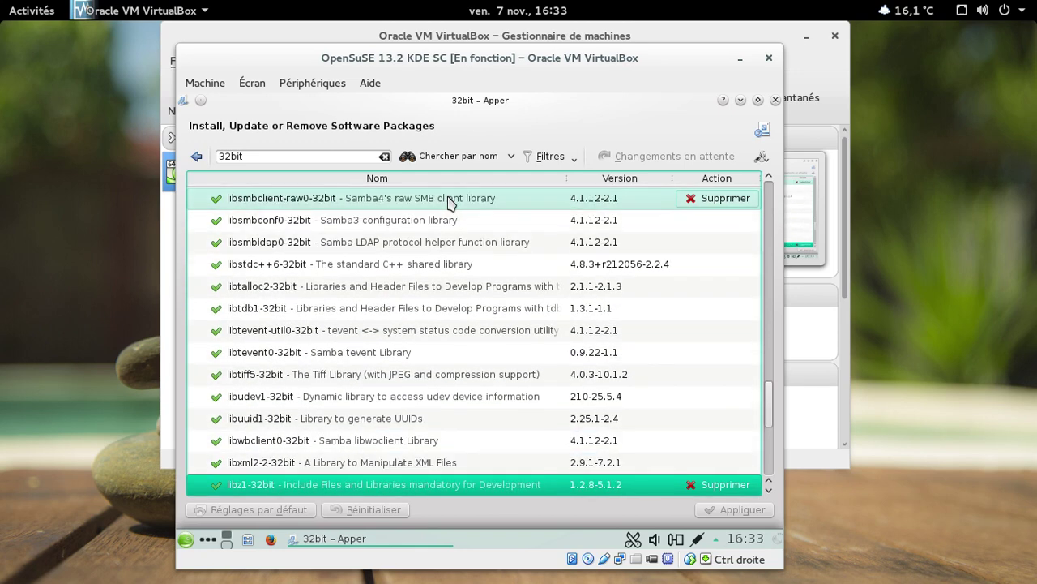
key("Down")
key("Down")
key("Down")
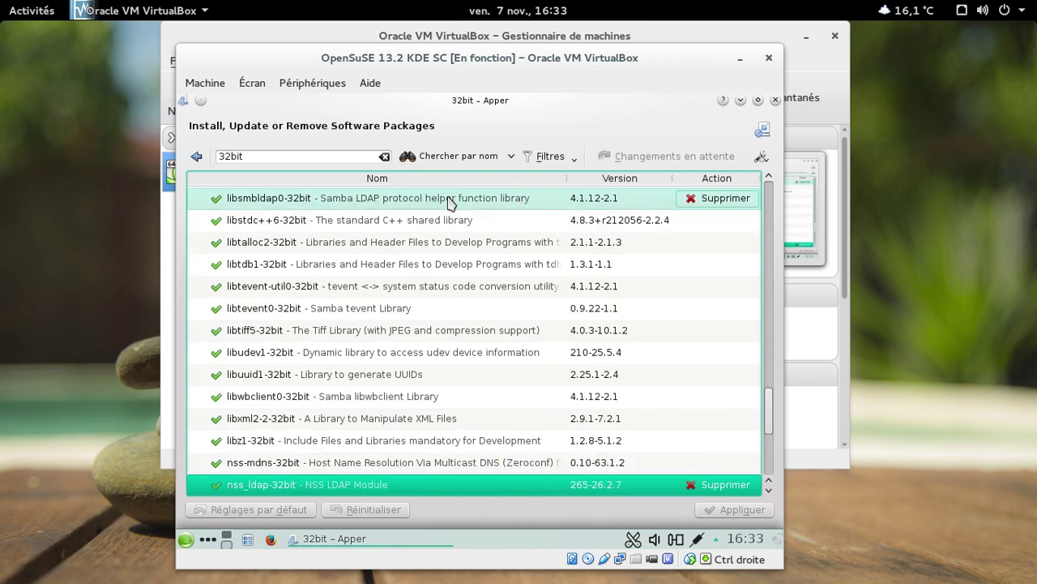
key("Down")
key("Down")
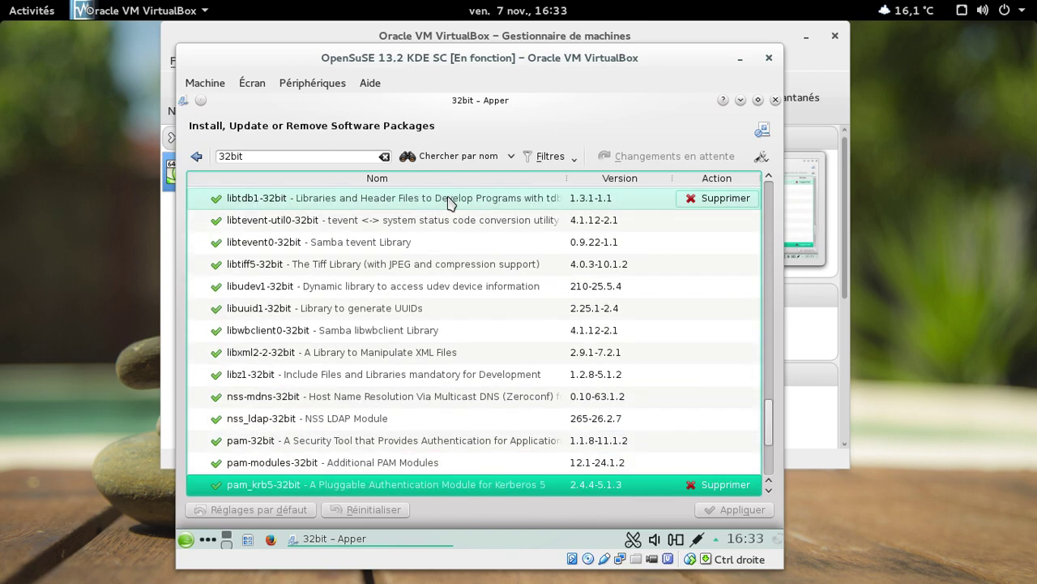
key("Down")
key("Down")
key("Down")
key("Down")
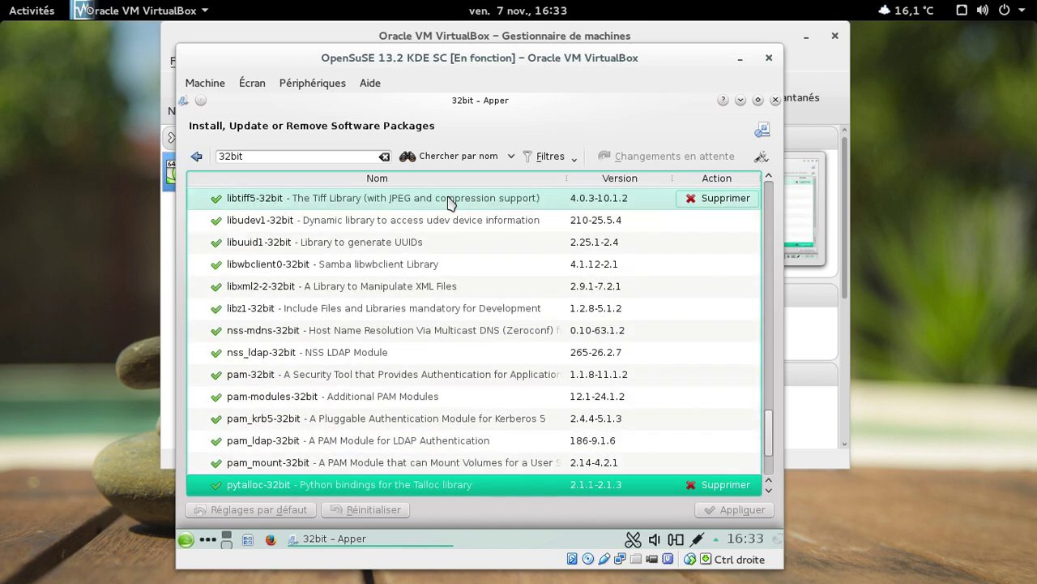
key("Down")
key("Down")
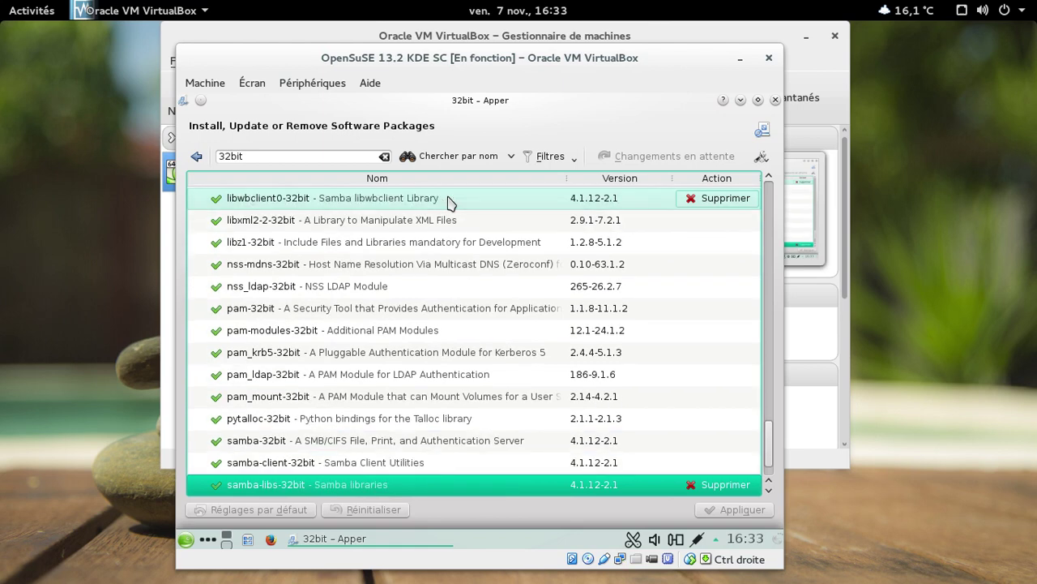
key("Down")
key("Down")
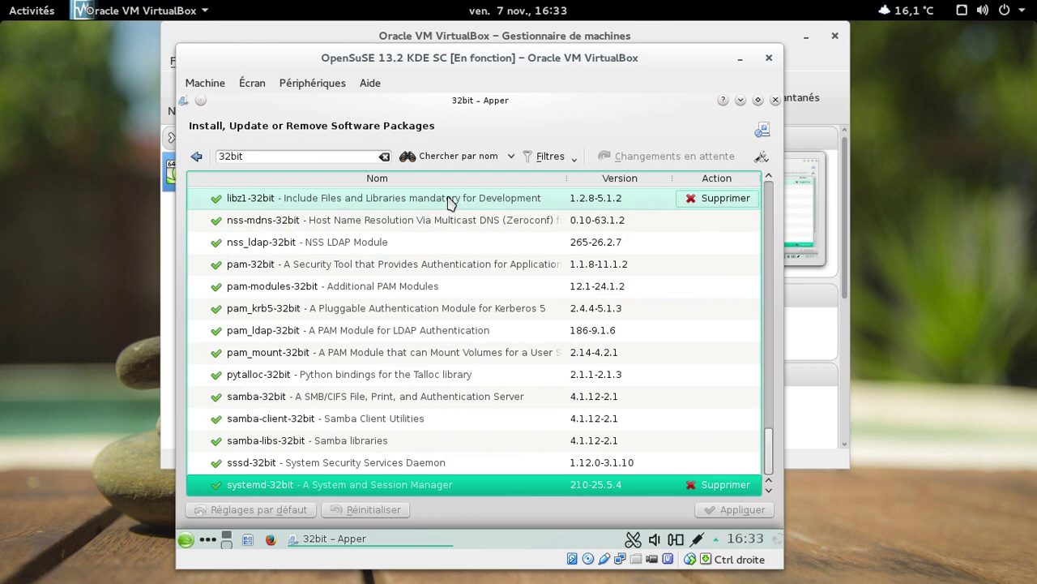
Close the Apper software manager and return to the KDE desktop.
left_click(762, 157)
left_click(764, 159)
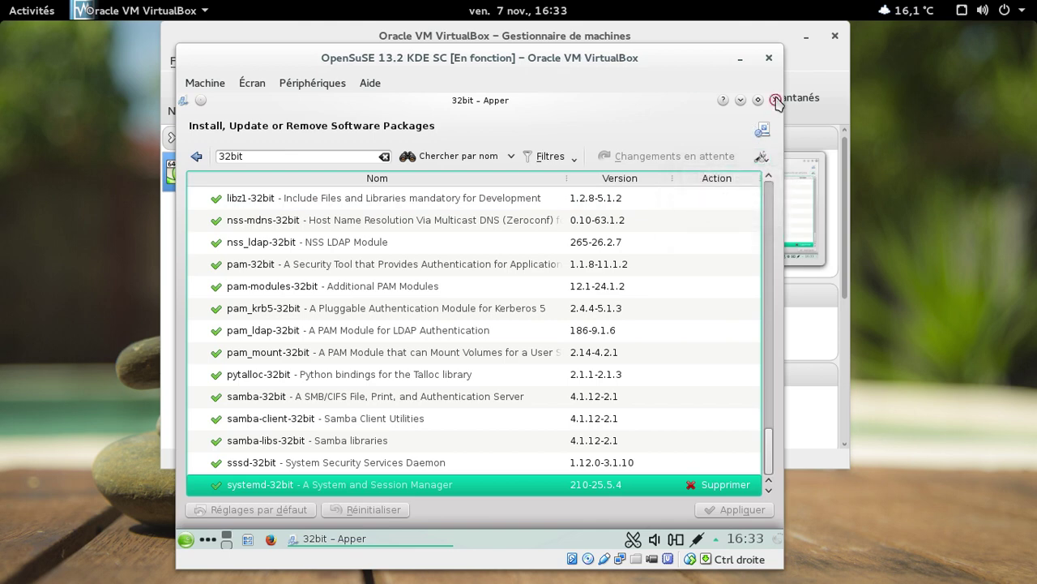
left_click(776, 100)
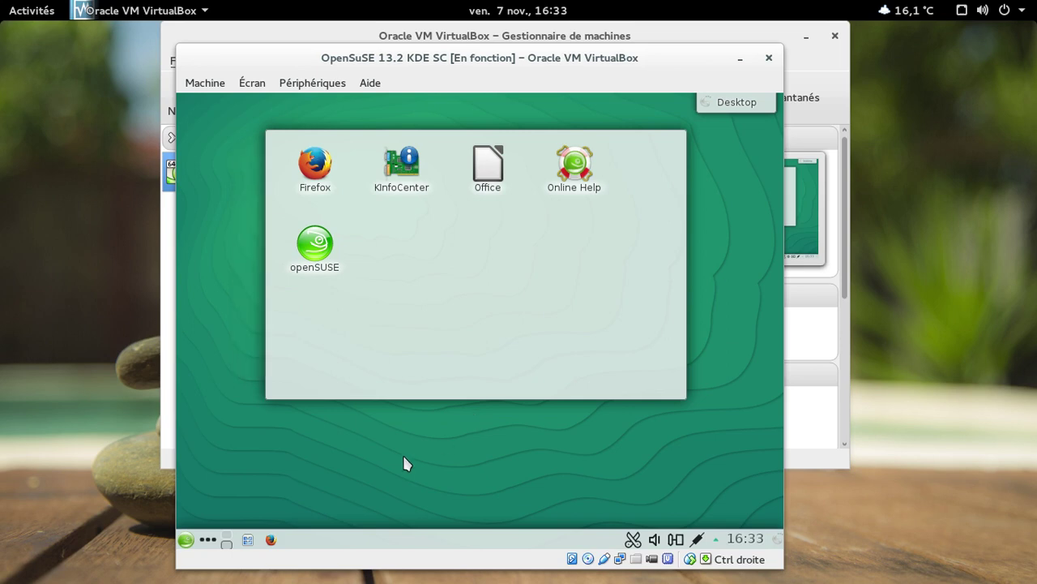
Shut down the openSUSE guest system from its application launcher and confirm powering off the computer.
left_click(187, 540)
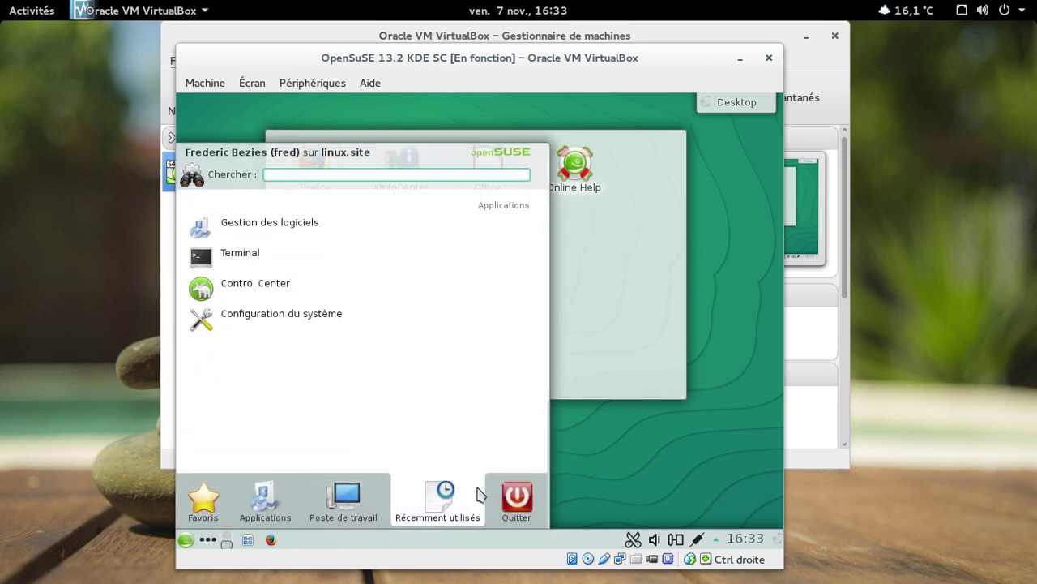
mouse_move(517, 495)
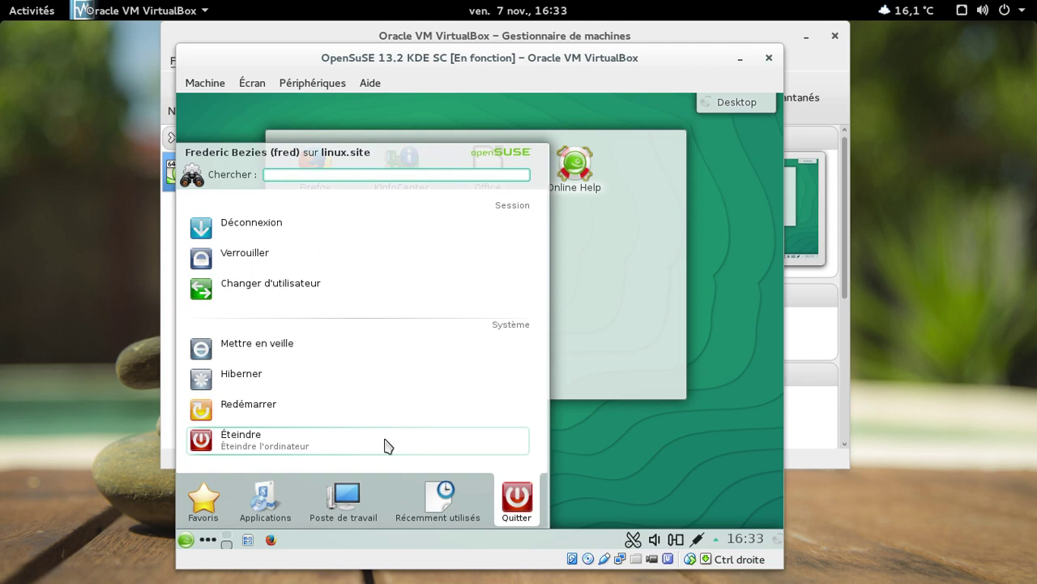
left_click(388, 445)
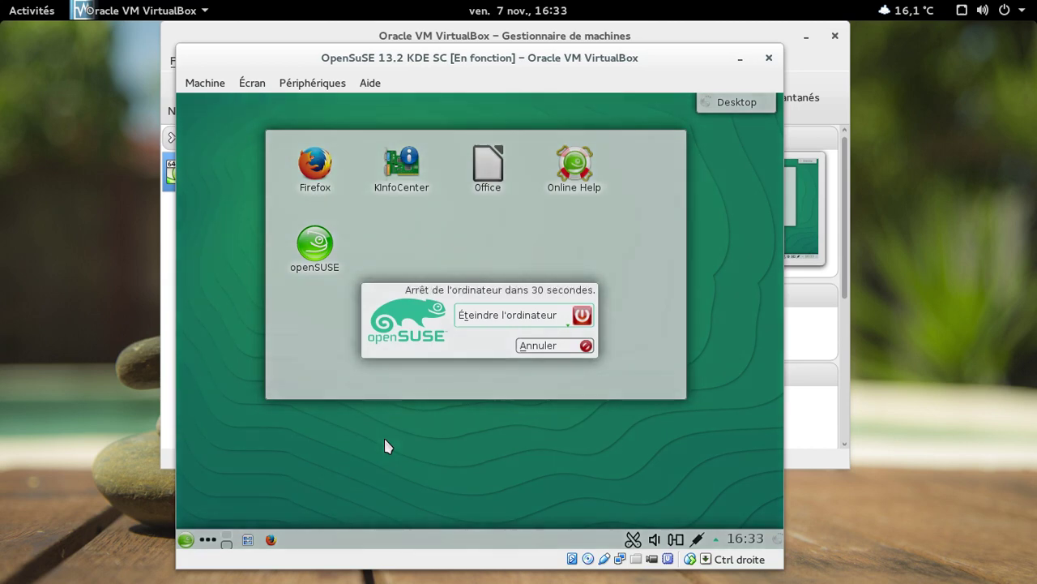
left_click(489, 316)
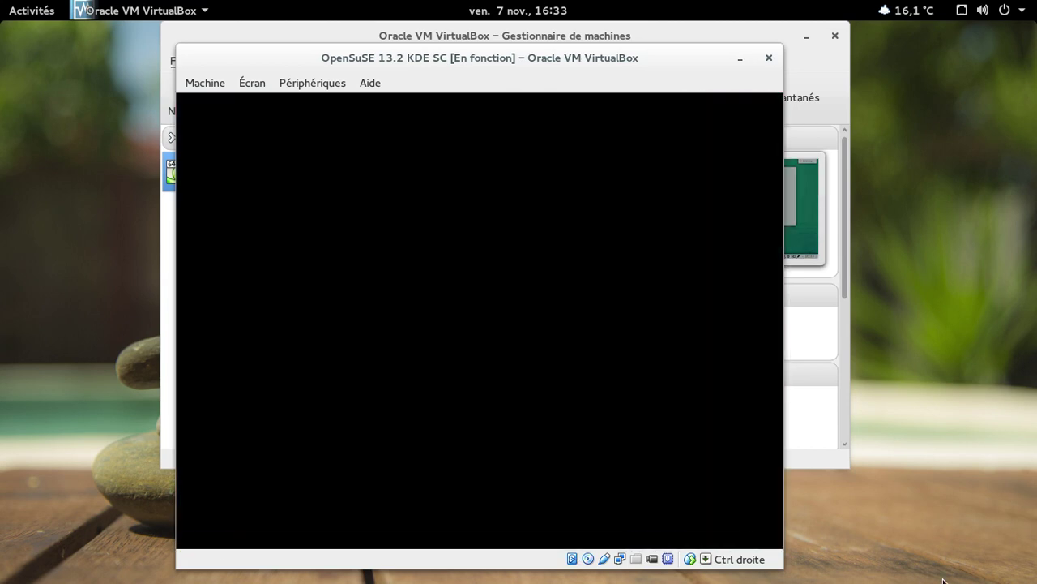
key("super")
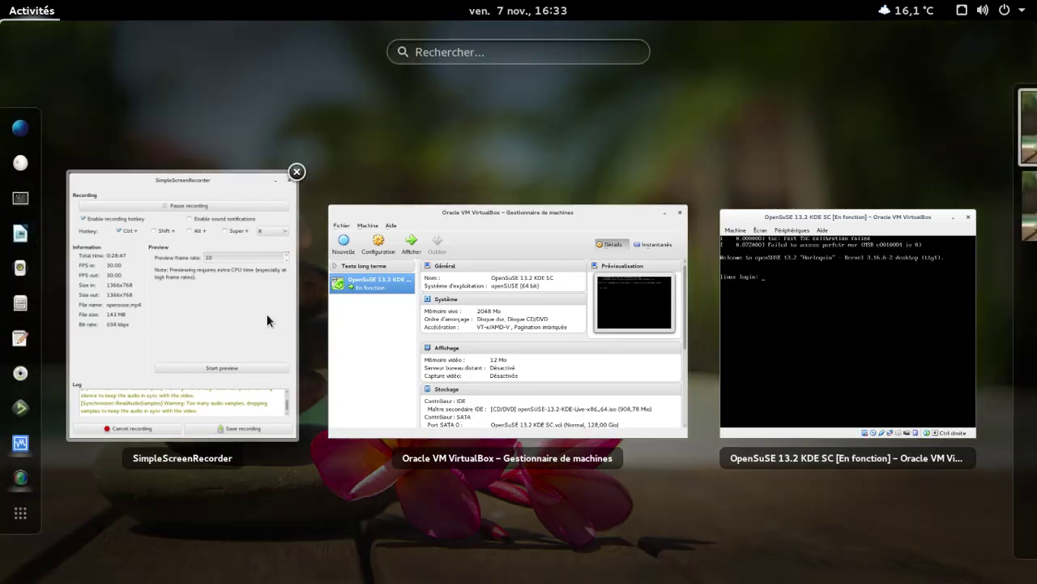
left_click(246, 187)
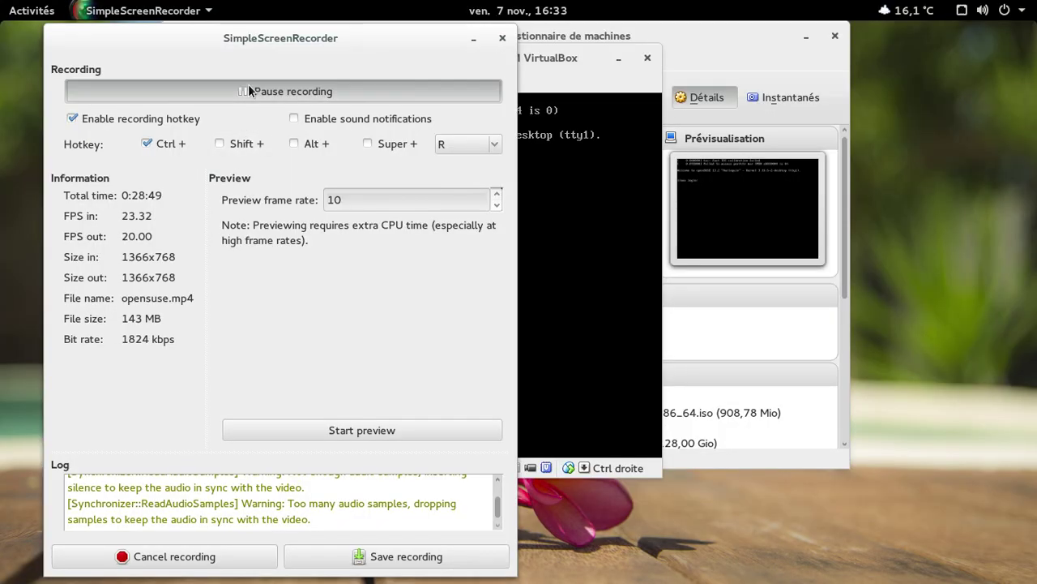